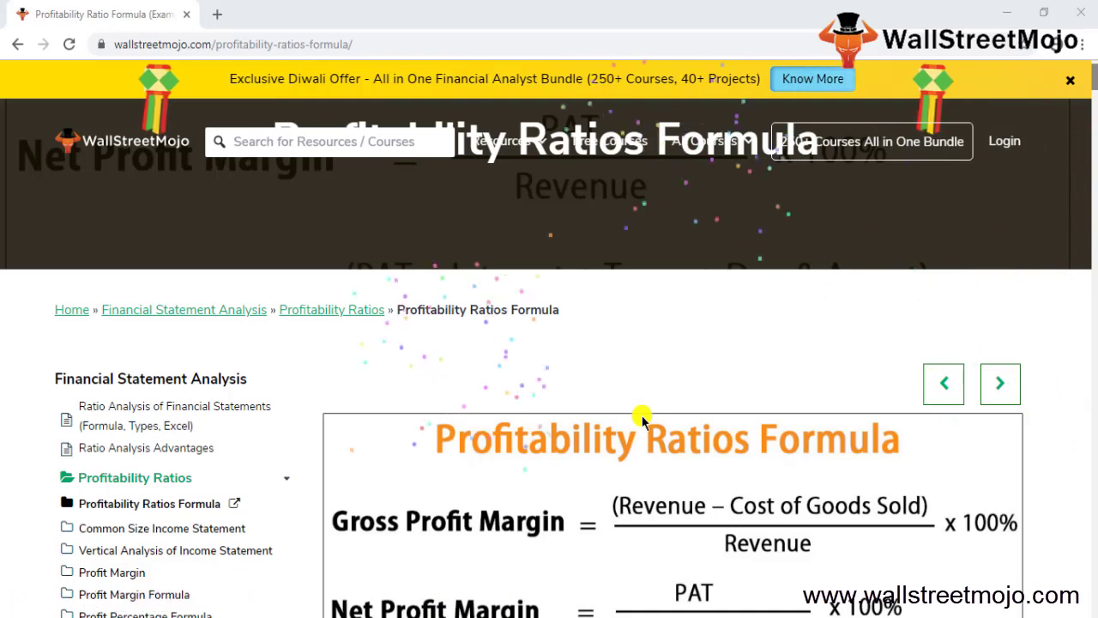
scroll(642, 418, up, 1)
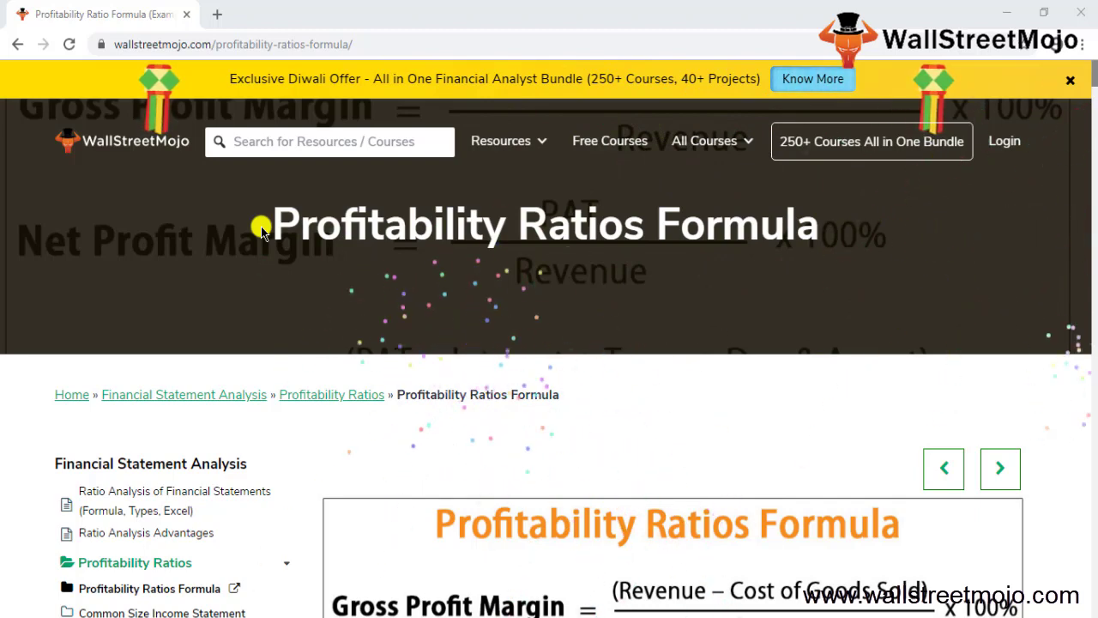
scroll(261, 230, down, 1)
scroll(262, 230, down, 3)
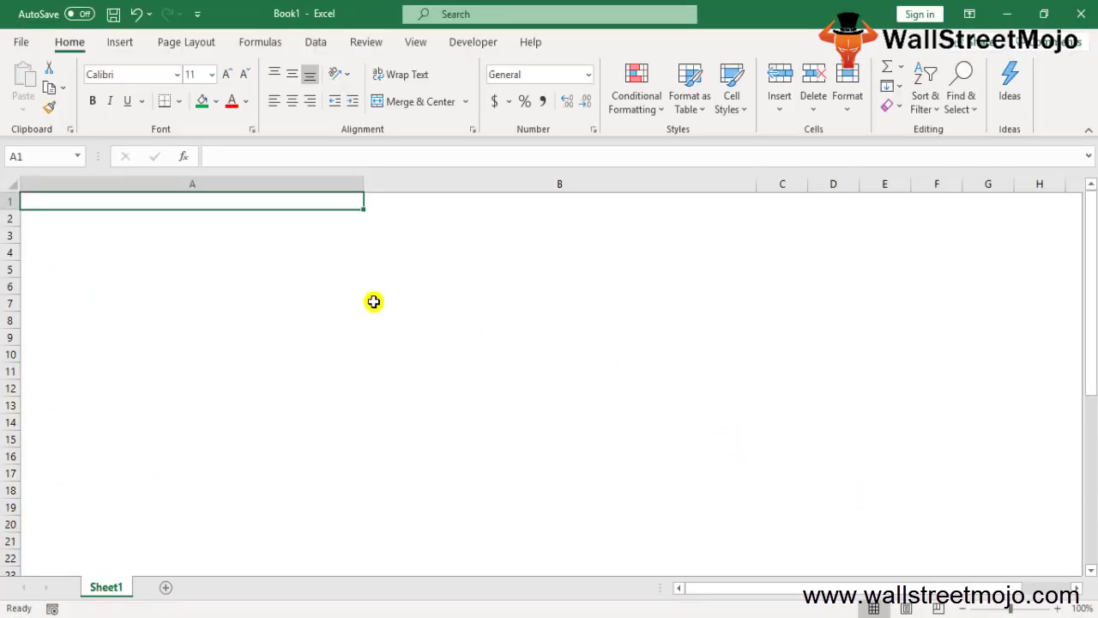
Step: Enter "The income" in cell A2 and "BS and PL" in cell A3
key(Down)
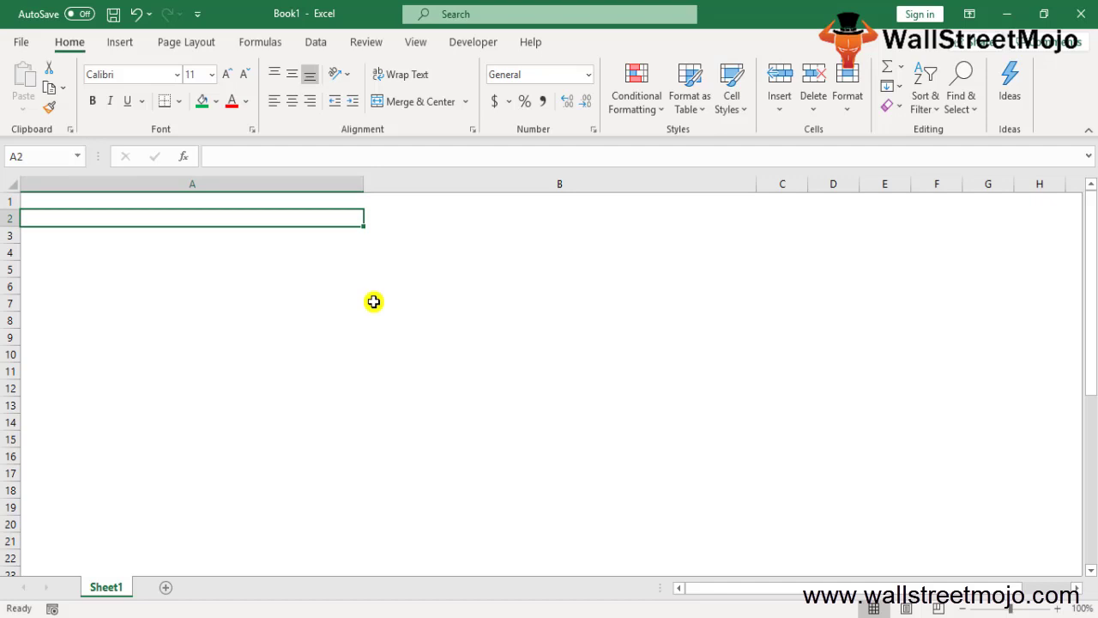
text(The income)
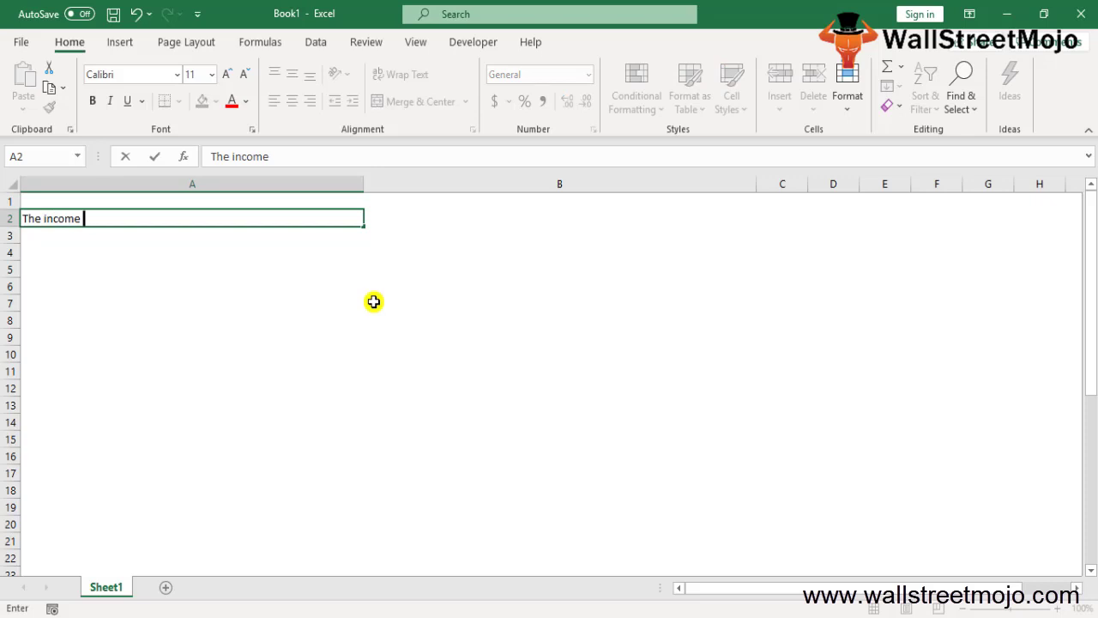
key(Return)
text(BS an)
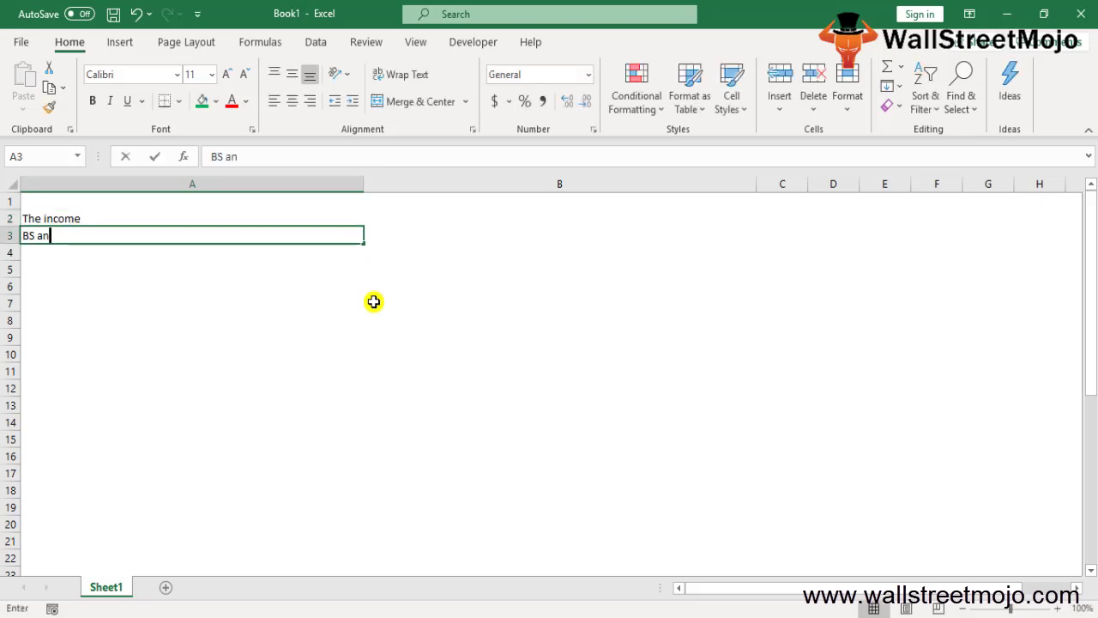
text(d PL)
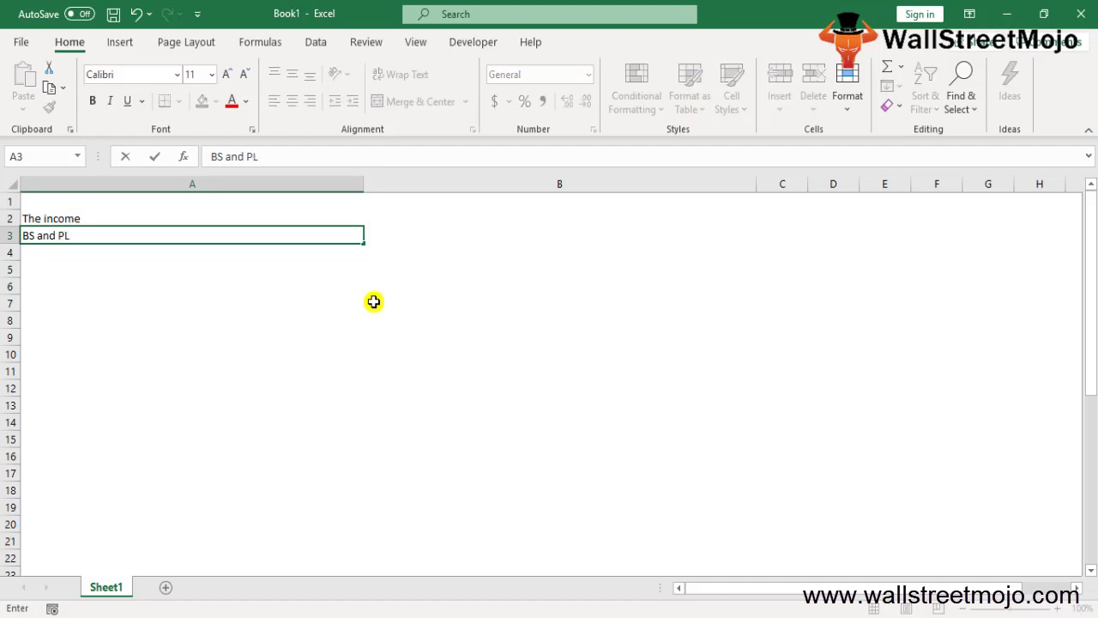
key(Return)
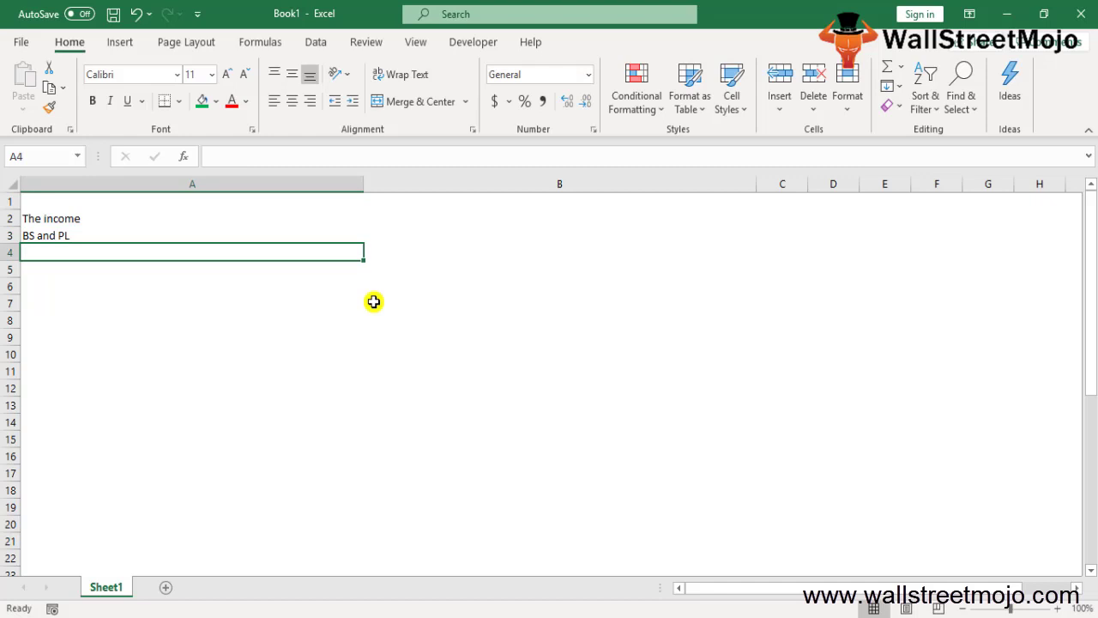
Step: List the ratios "Gross Profit margin", "Net profit margin" and "EBITDA ratio" in cells A6 to A8
key(Return)
key(Return)
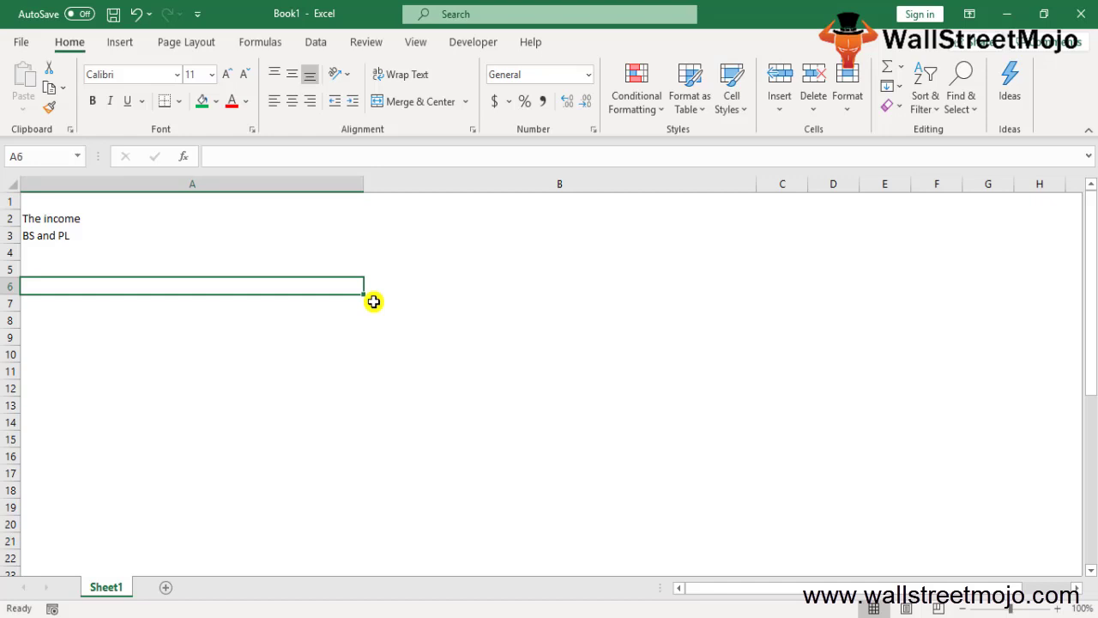
text(G)
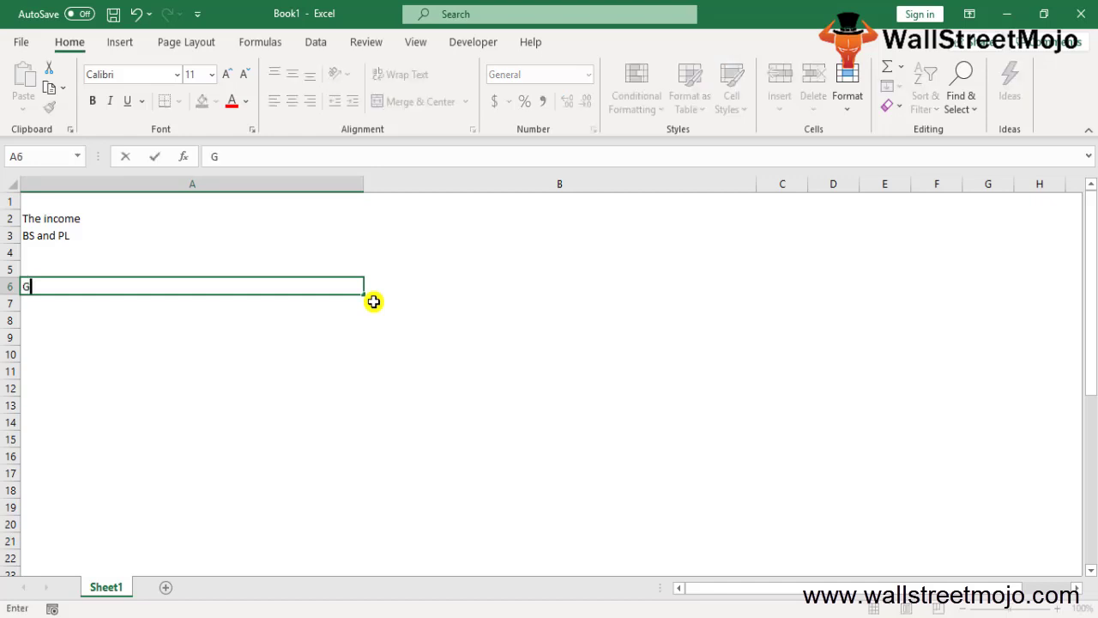
text(ross Profit margin)
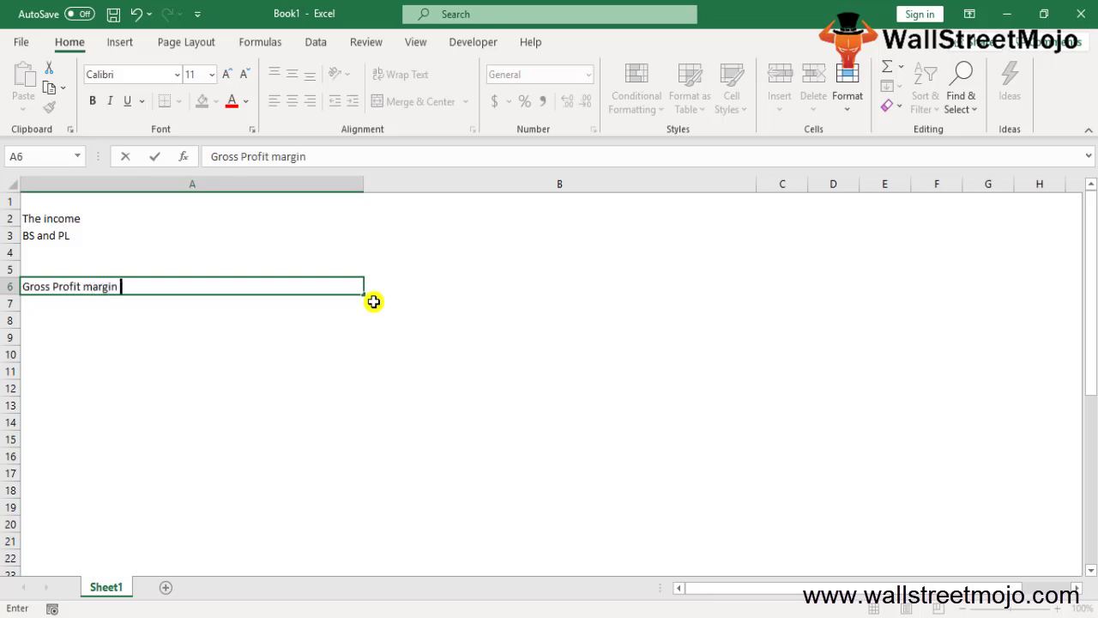
key(Return)
text(Ne)
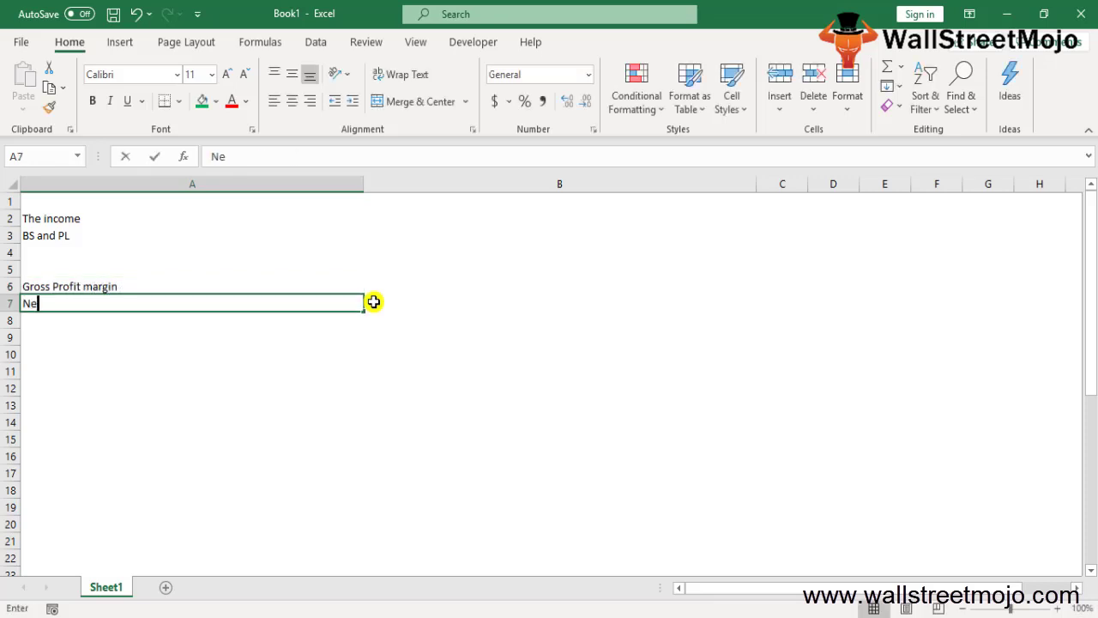
text(t profit margin)
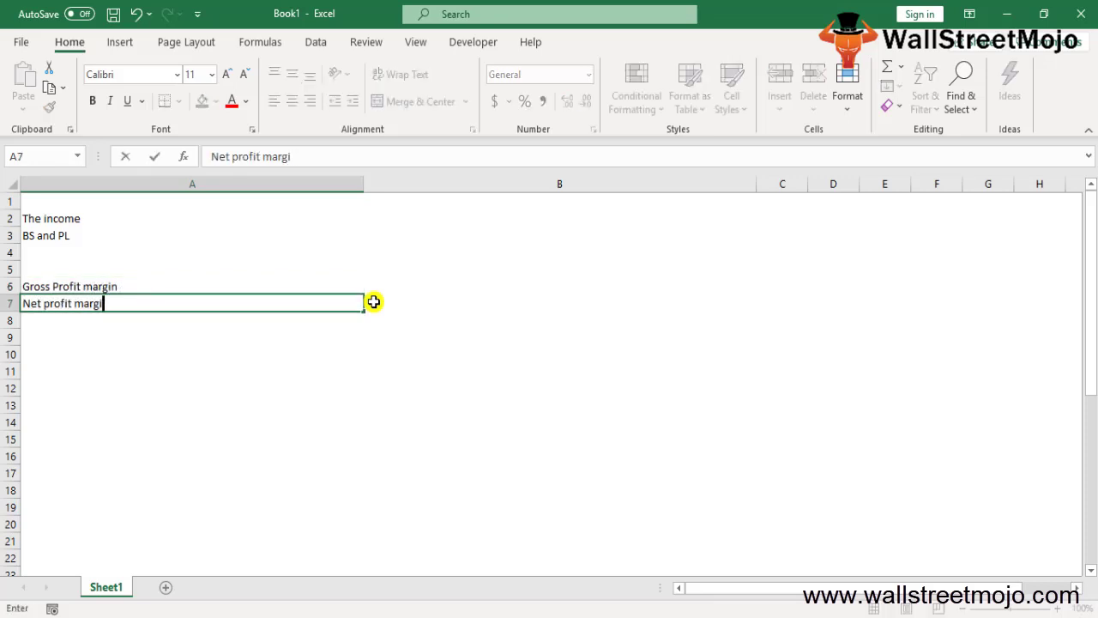
key(Return)
text(EBITDA rato)
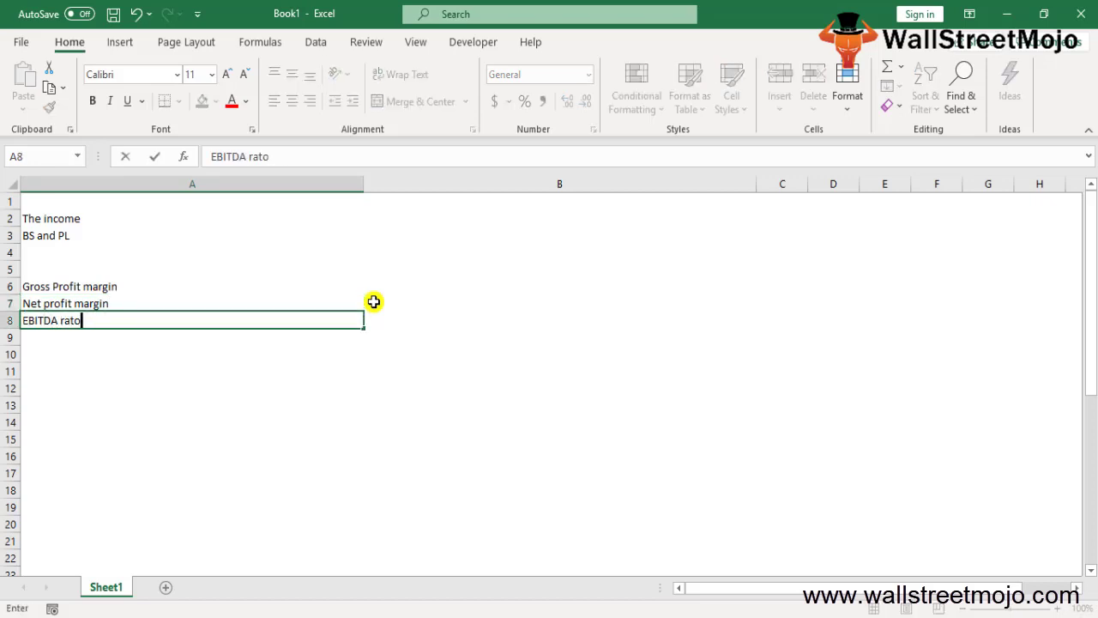
key(BackSpace)
text(io)
key(Return)
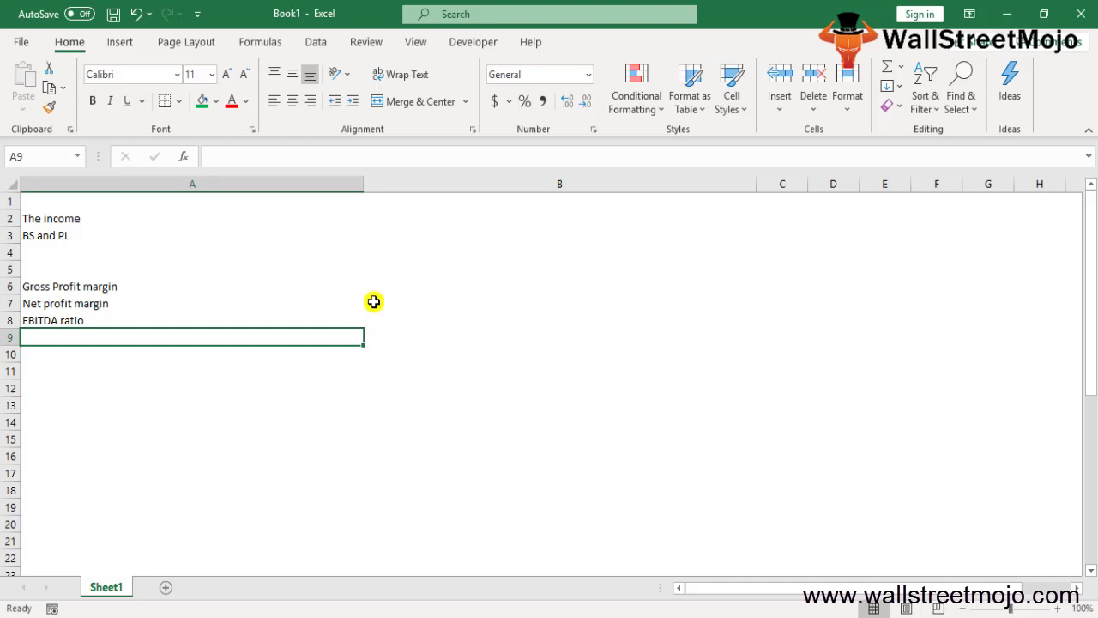
Step: Enter the heading "1. Gross profit margin ratio" in cell A10, leaving row 9 blank
key(Return)
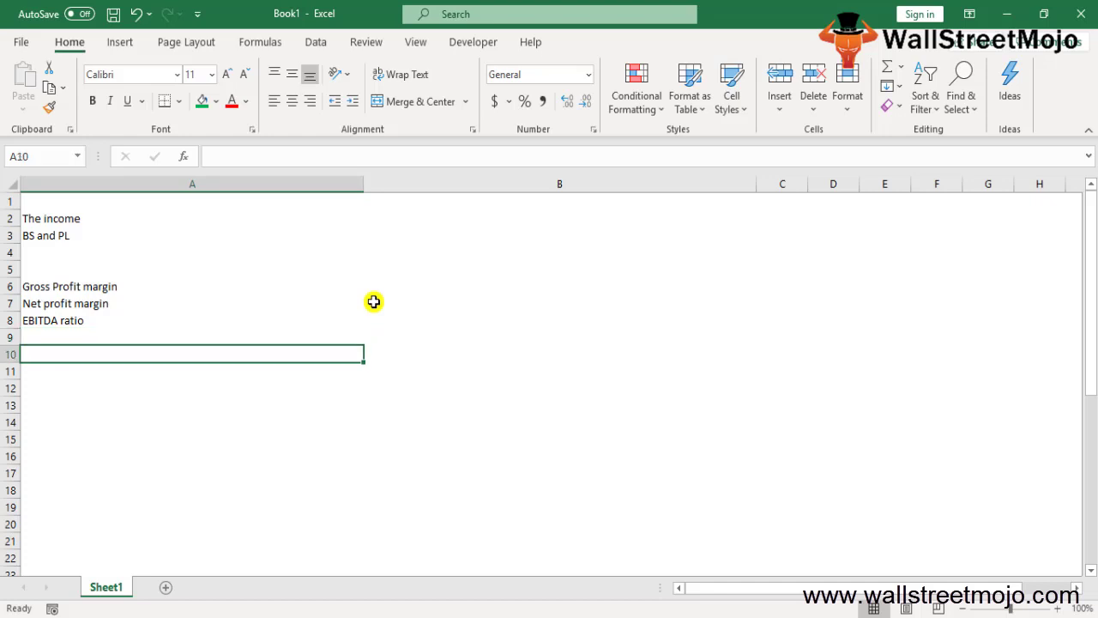
text(1. Gross )
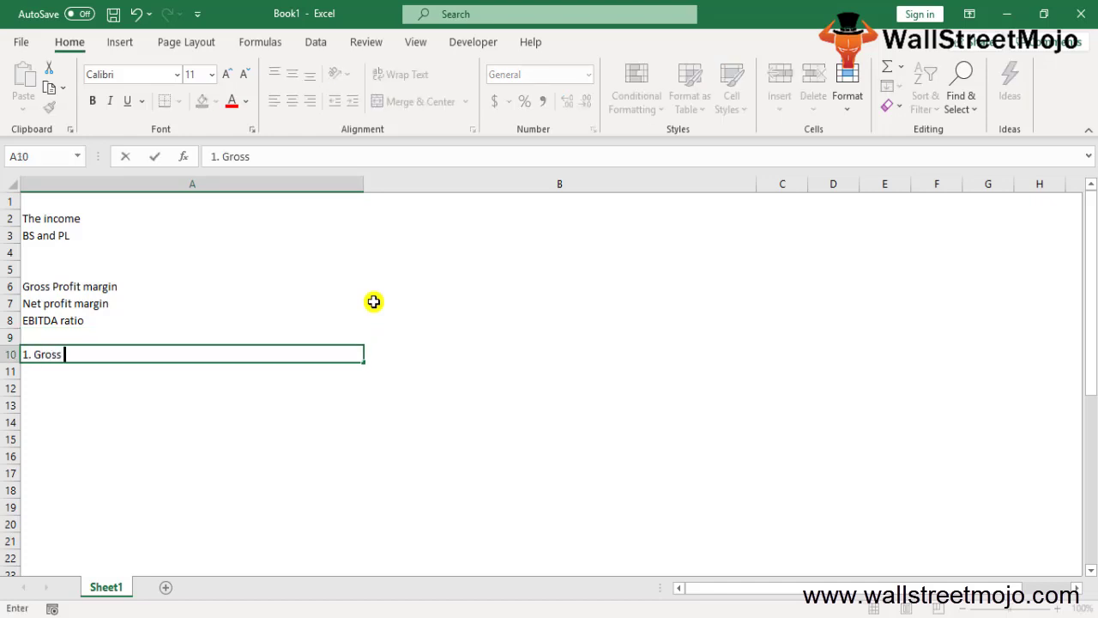
text(profit margin ratio)
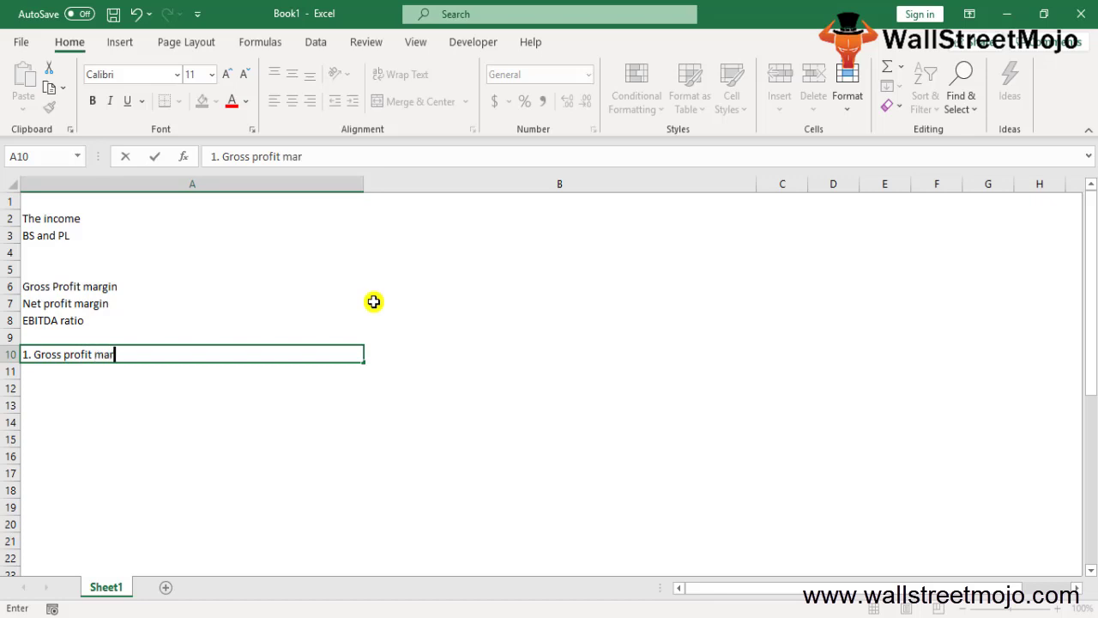
key(ctrl+Return)
key(Return)
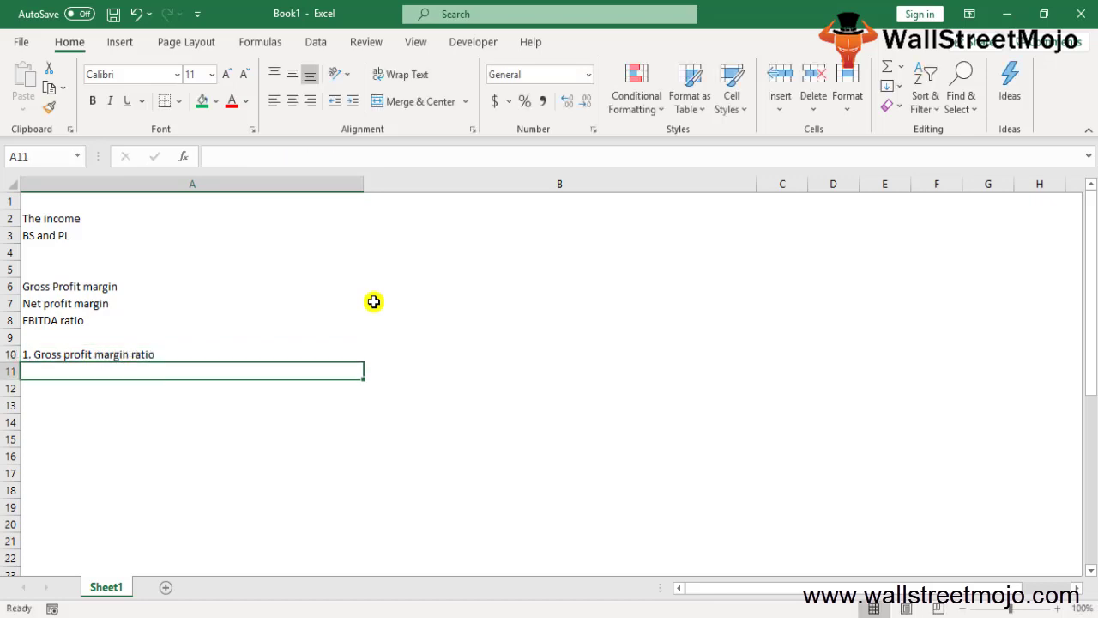
Step: Enter "All the direct expense" in cell A12 and "Call ed cost of goods sold" in cell A13
key(Return)
text(All the di)
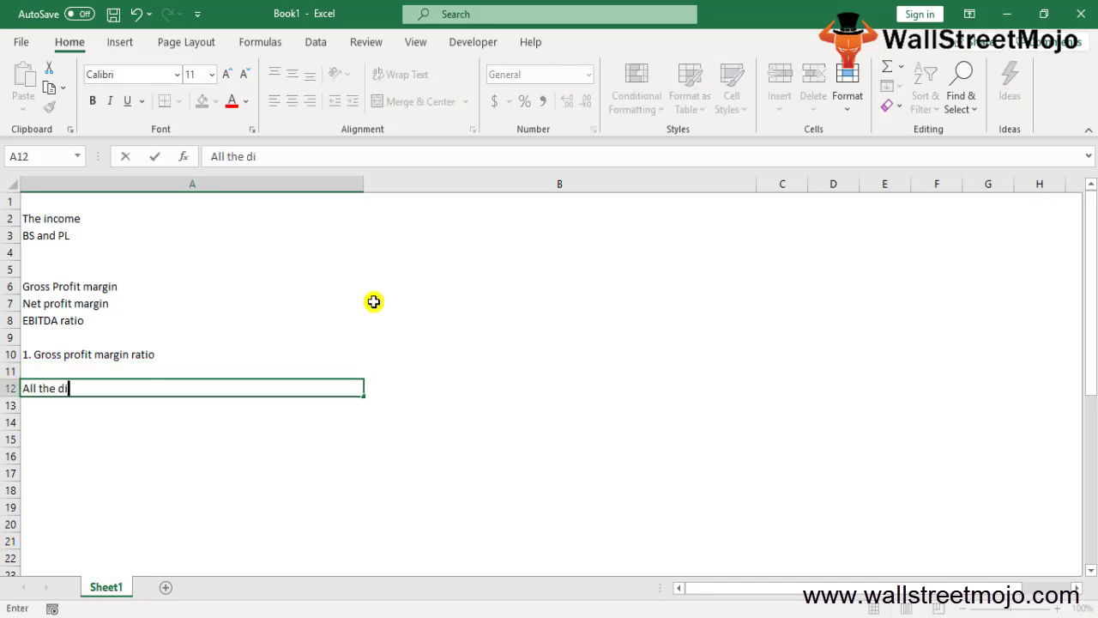
text(rect expense)
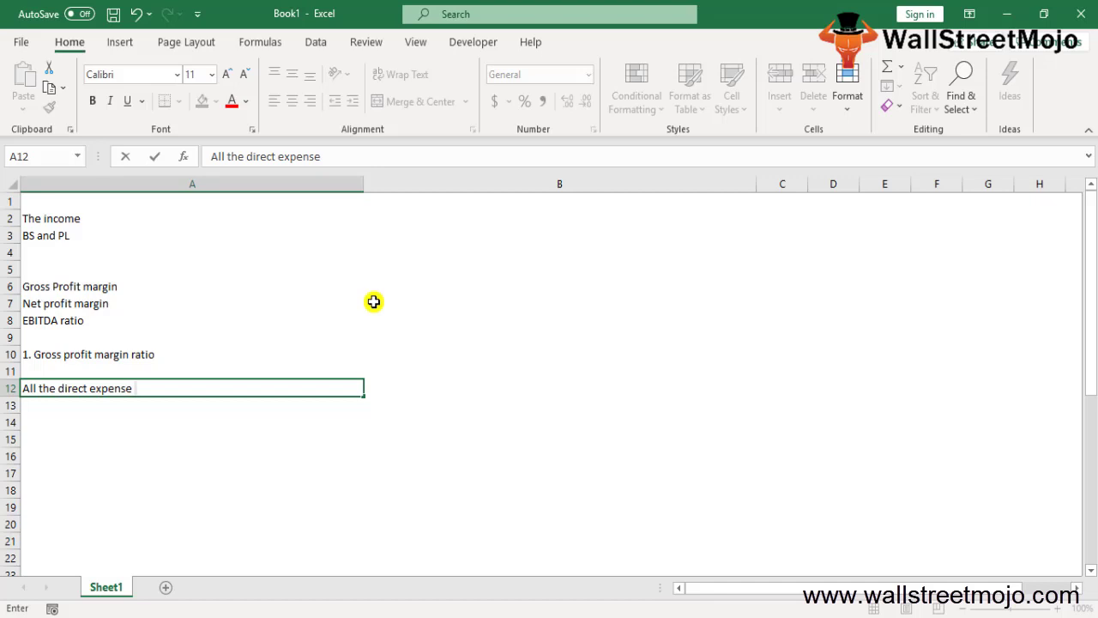
key(Return)
text(Call )
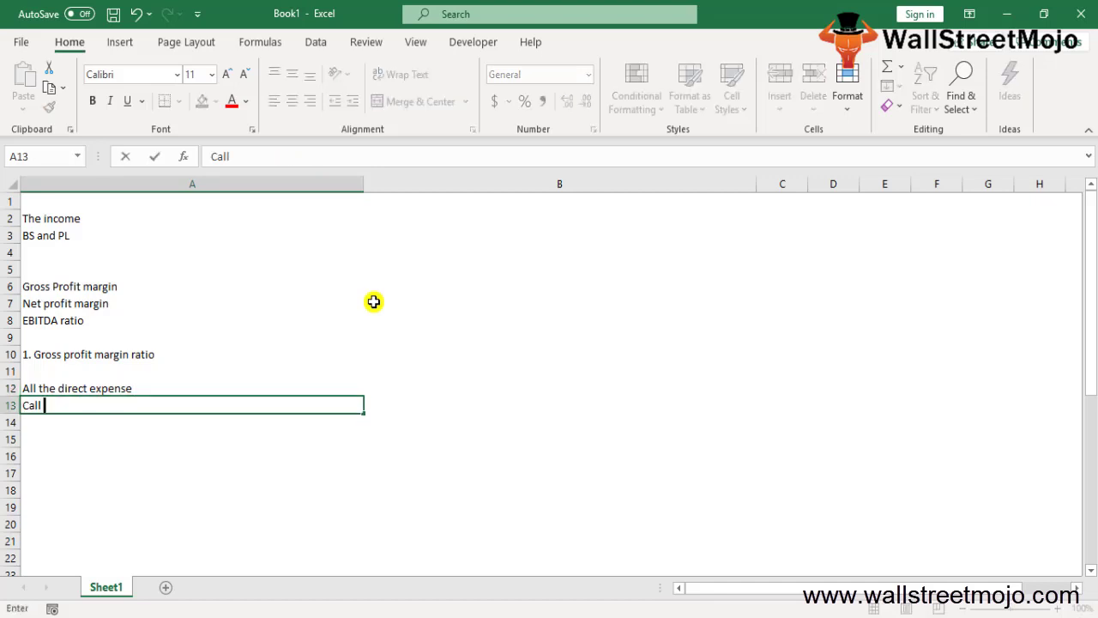
text(ed cost of goods sold)
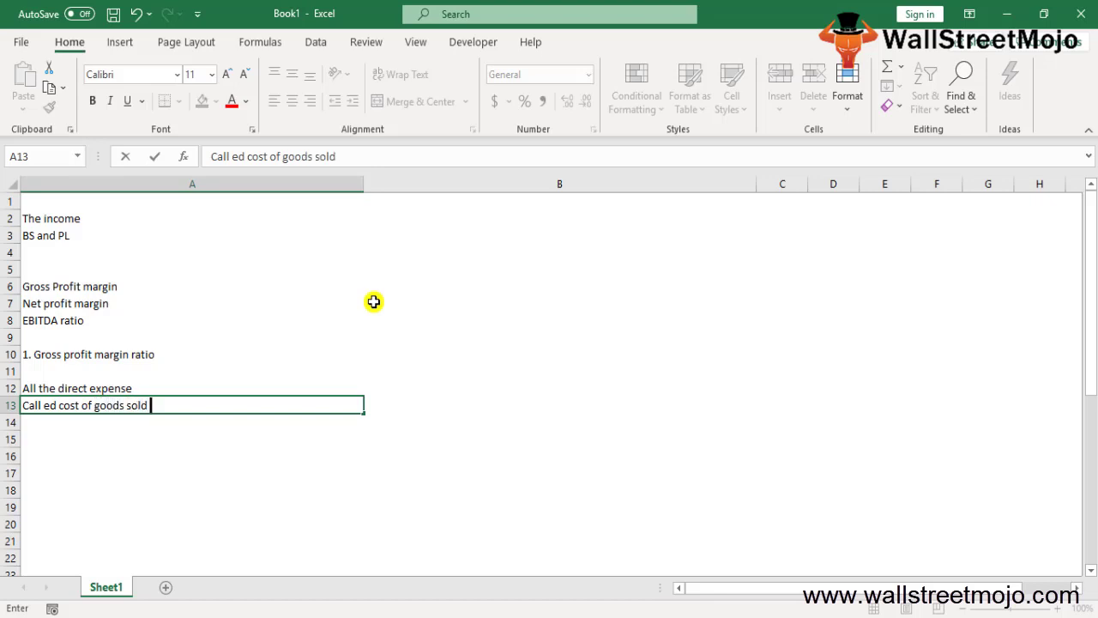
key(Return)
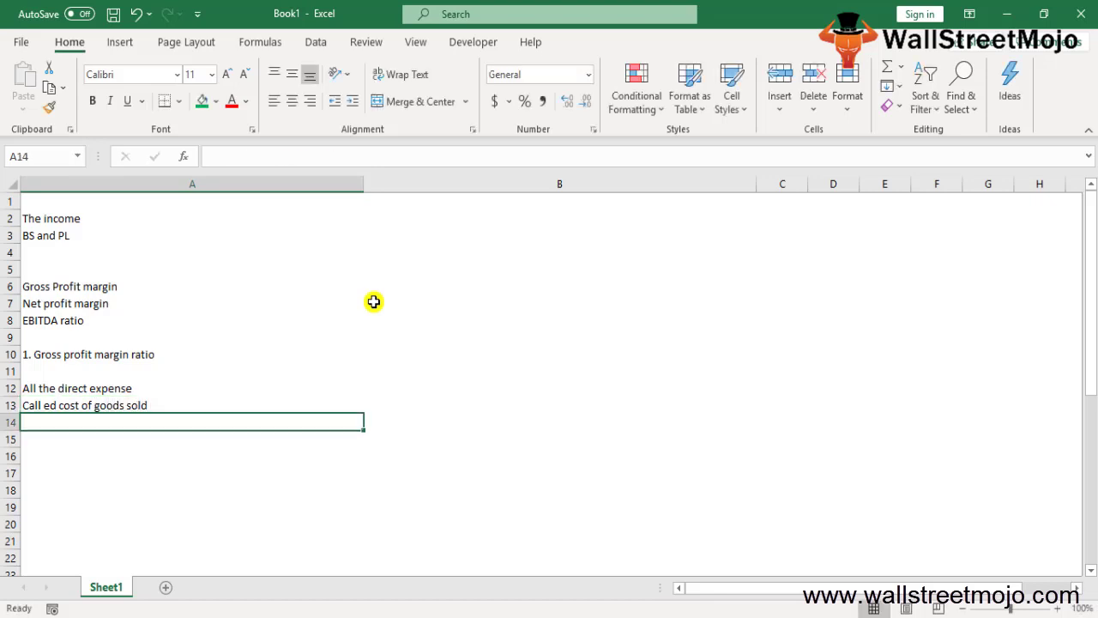
Step: Enter "Raw material and labour" in cell A15, below the cost of goods sold note
key(Return)
text(Ra)
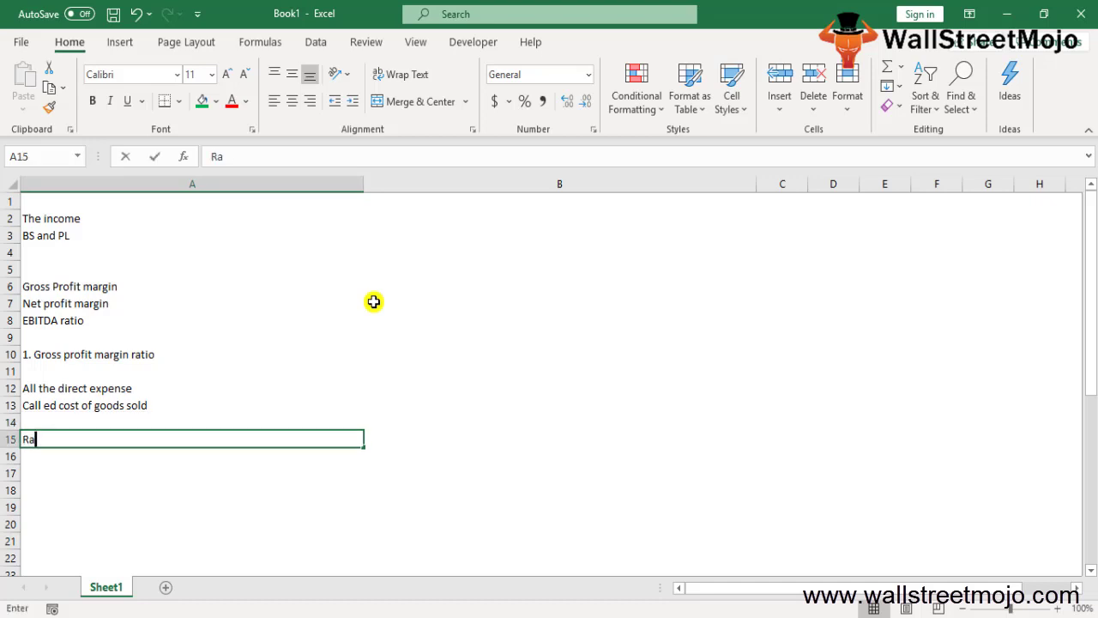
text(w matterisa a)
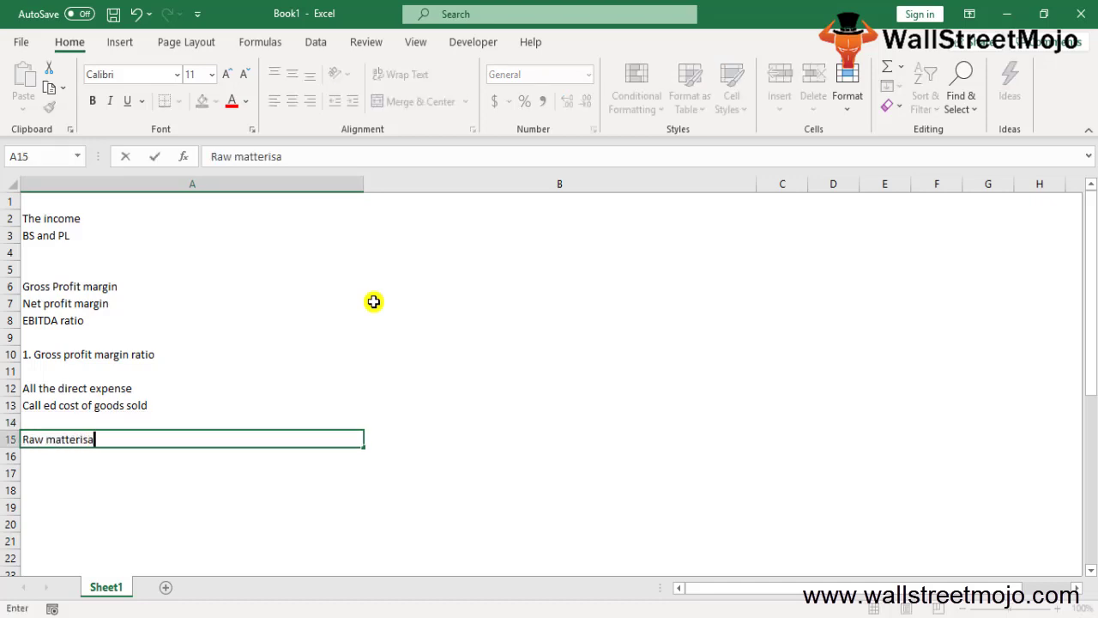
key(BackSpace)
key(BackSpace)
key(BackSpace)
key(BackSpace)
key(BackSpace)
key(BackSpace)
key(BackSpace)
key(BackSpace)
text(erial and labour)
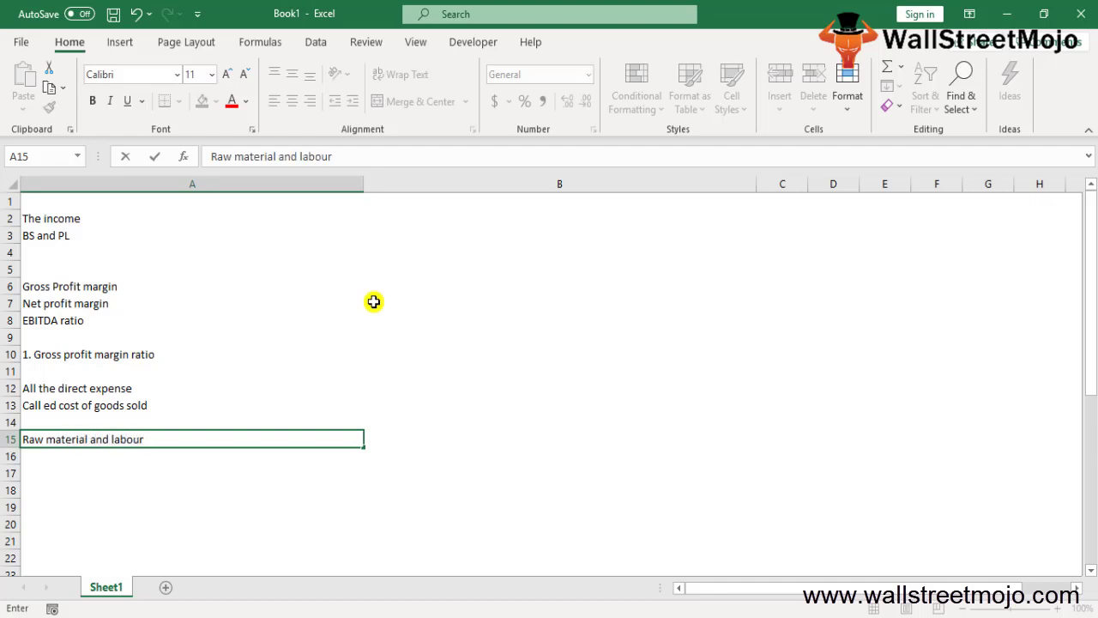
key(Return)
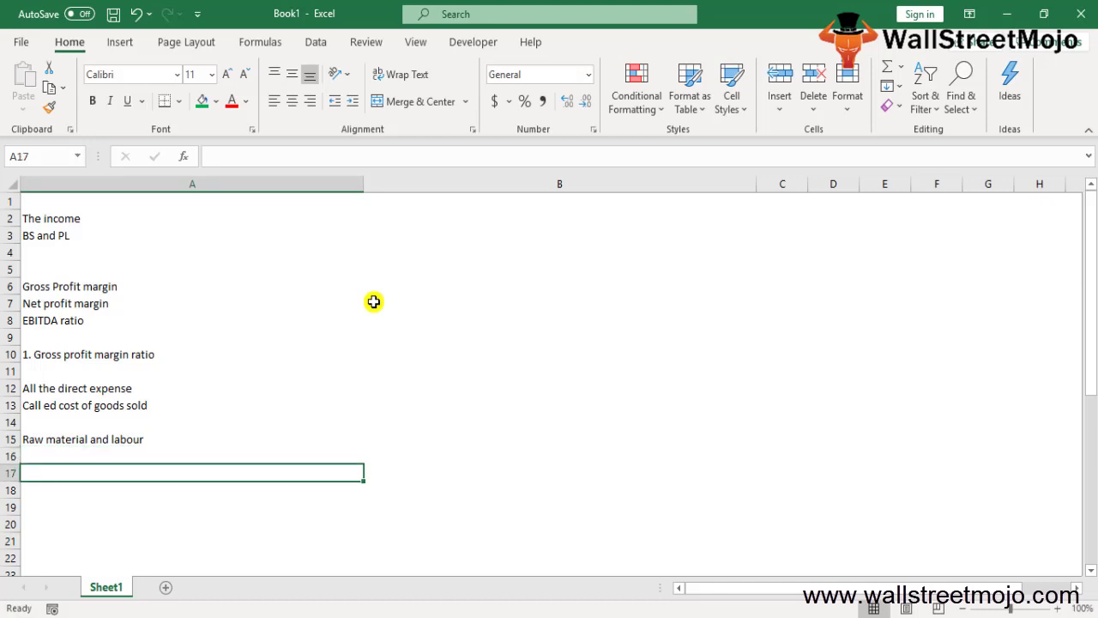
Step: Enter the ratio description "gross profit / revenue" in cell A17
text(gro)
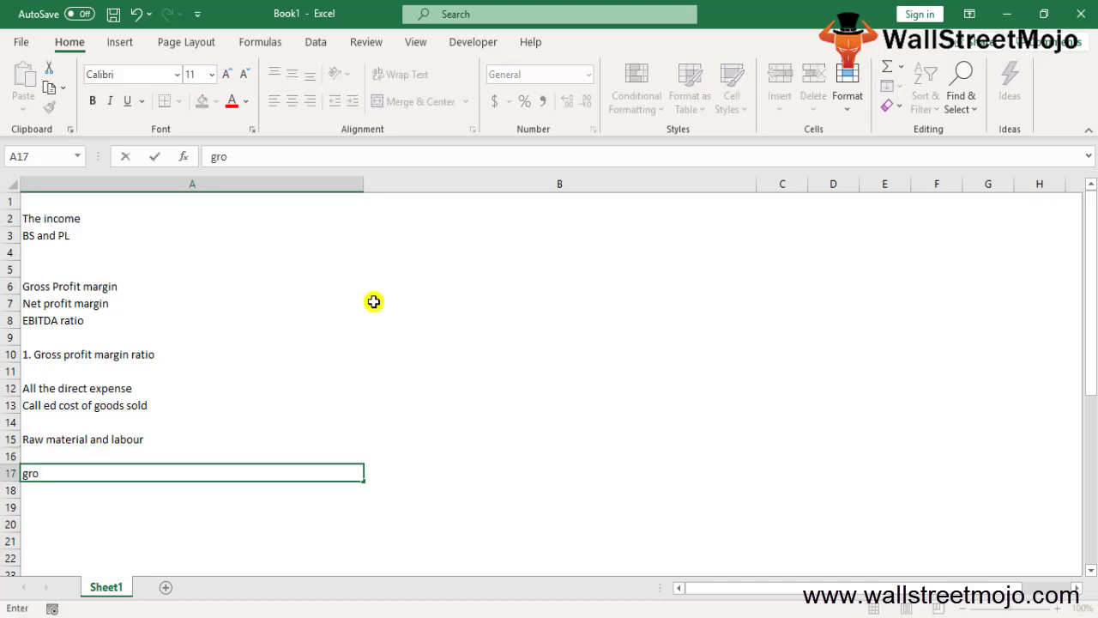
text(ss profit / reenue)
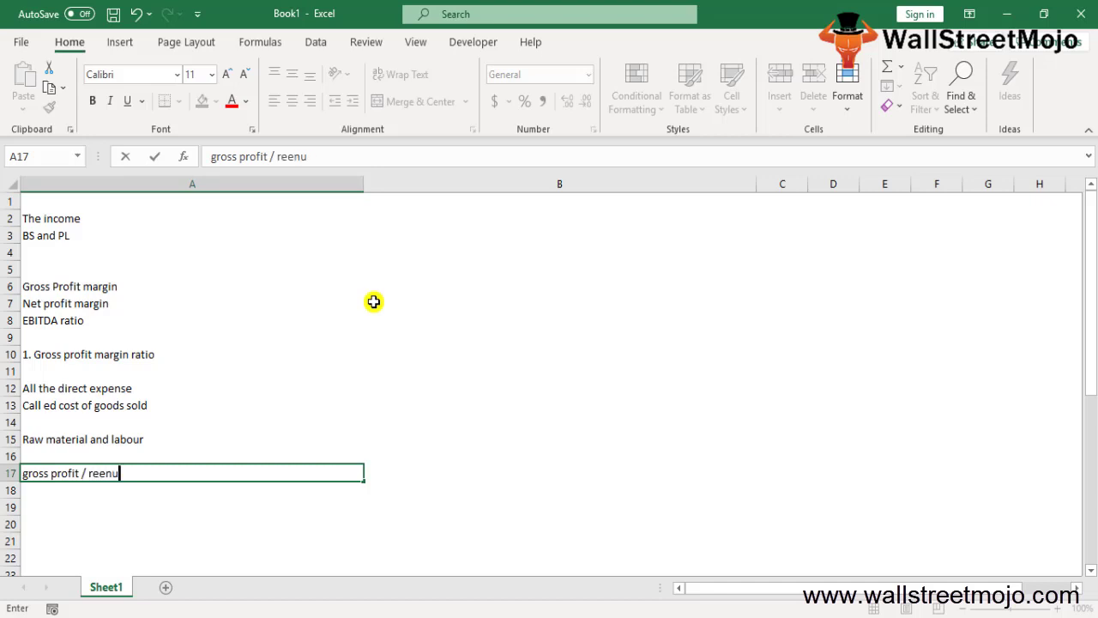
key(BackSpace)
key(BackSpace)
key(BackSpace)
key(BackSpace)
key(BackSpace)
text(evenue)
key(Return)
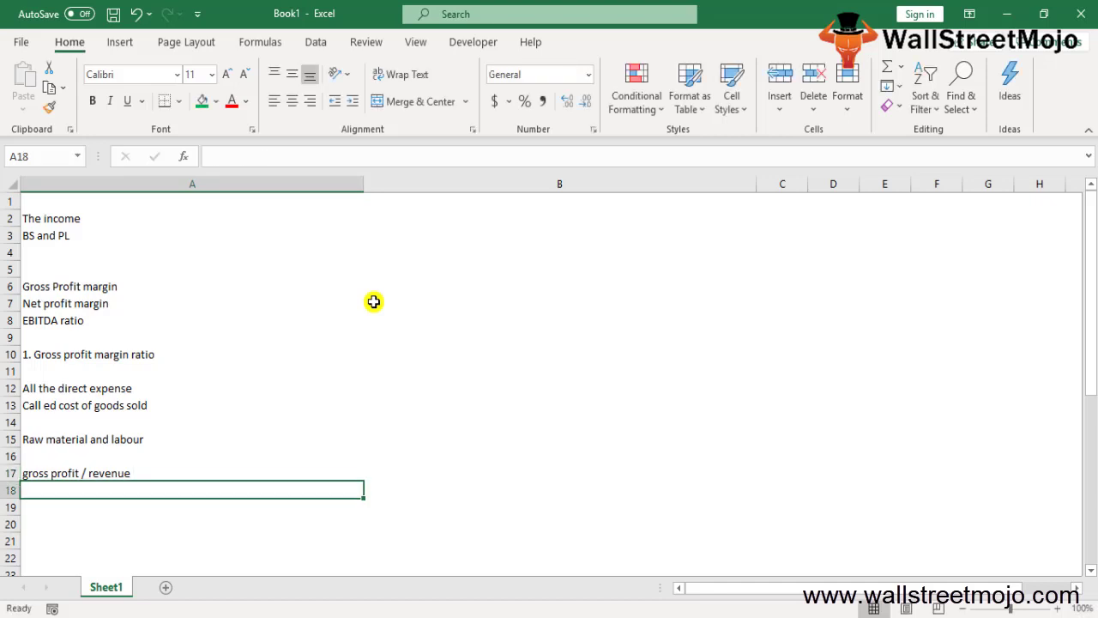
Step: Enter the formula text "Gross profit margin = Revenue - COGS / revenue *100%" in cell A19, leaving row 18 blank
key(Return)
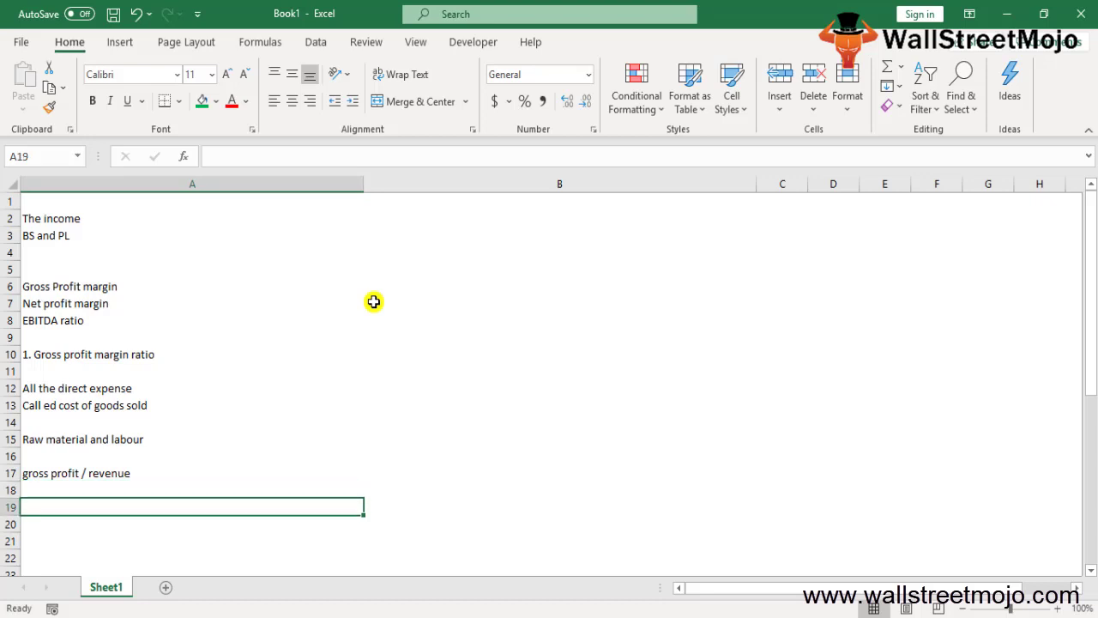
text(Gross prif)
key(BackSpace)
key(BackSpace)
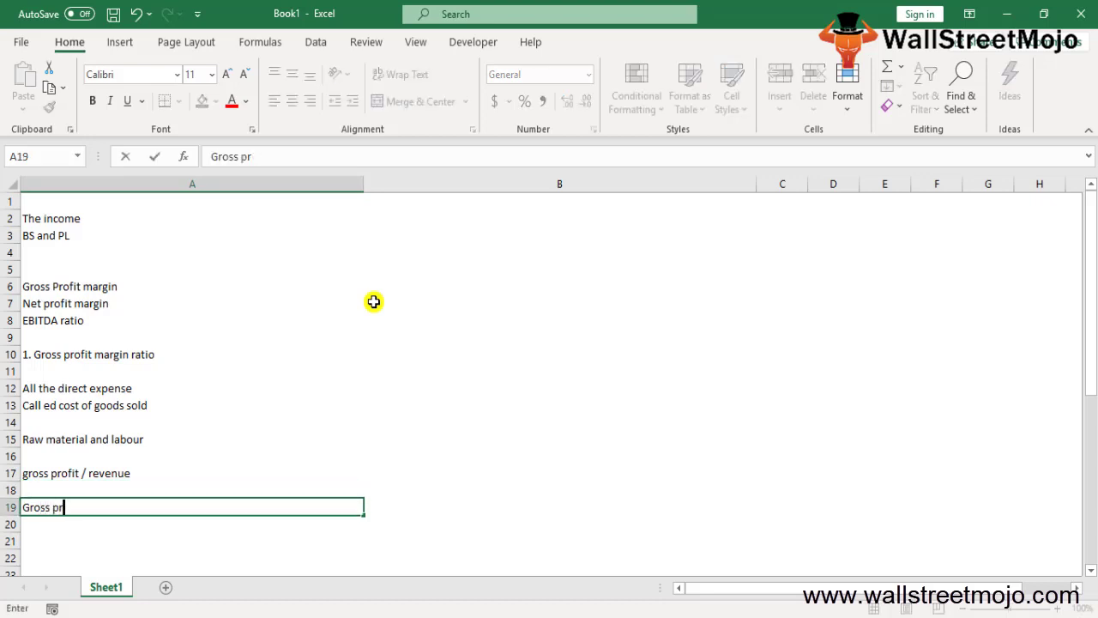
text(ofit margin = )
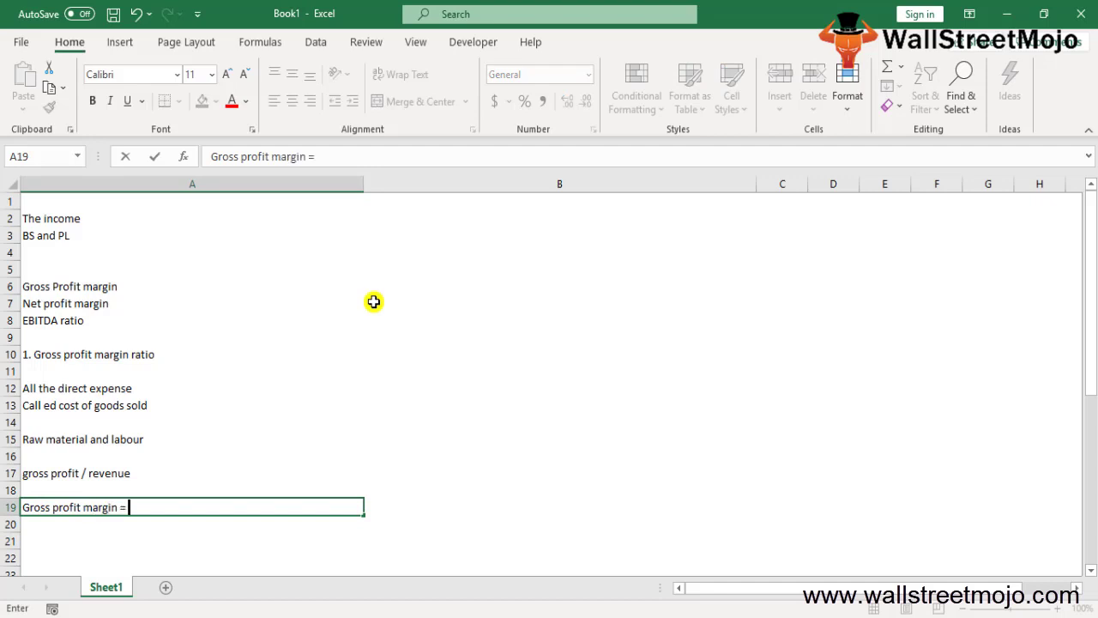
text(Revenue - COGS )
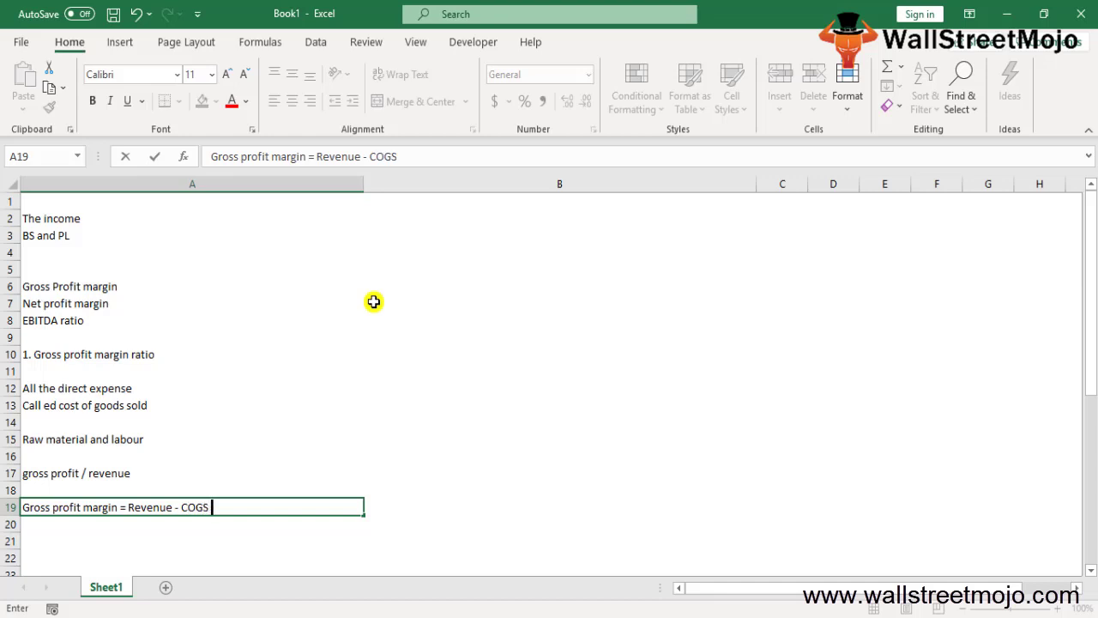
text(/ revenue *100%)
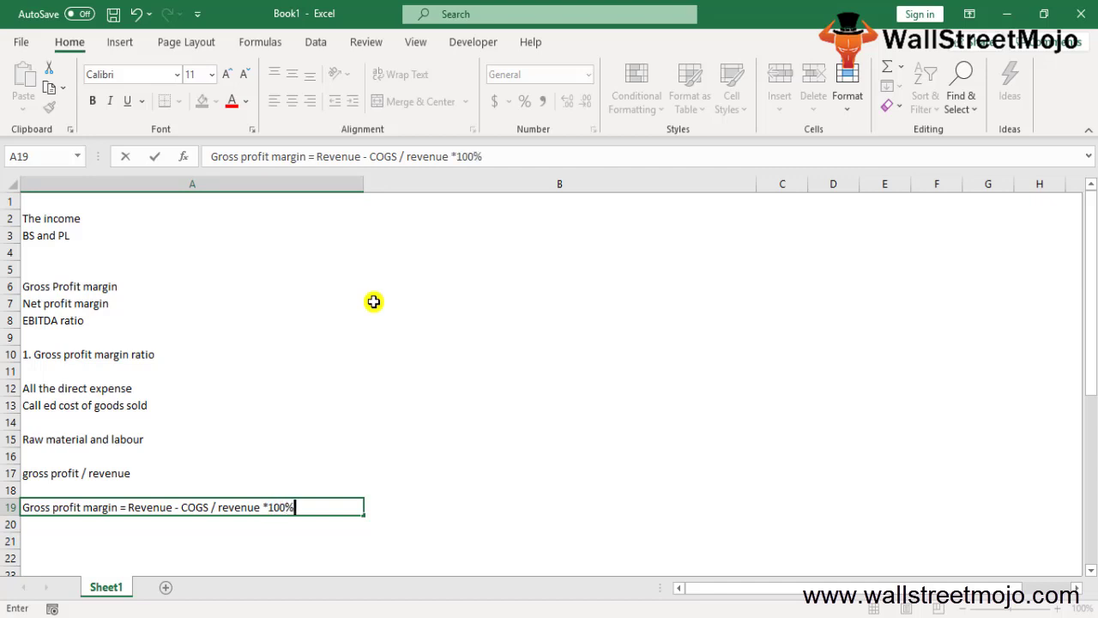
key(Return)
key(Down)
key(Down)
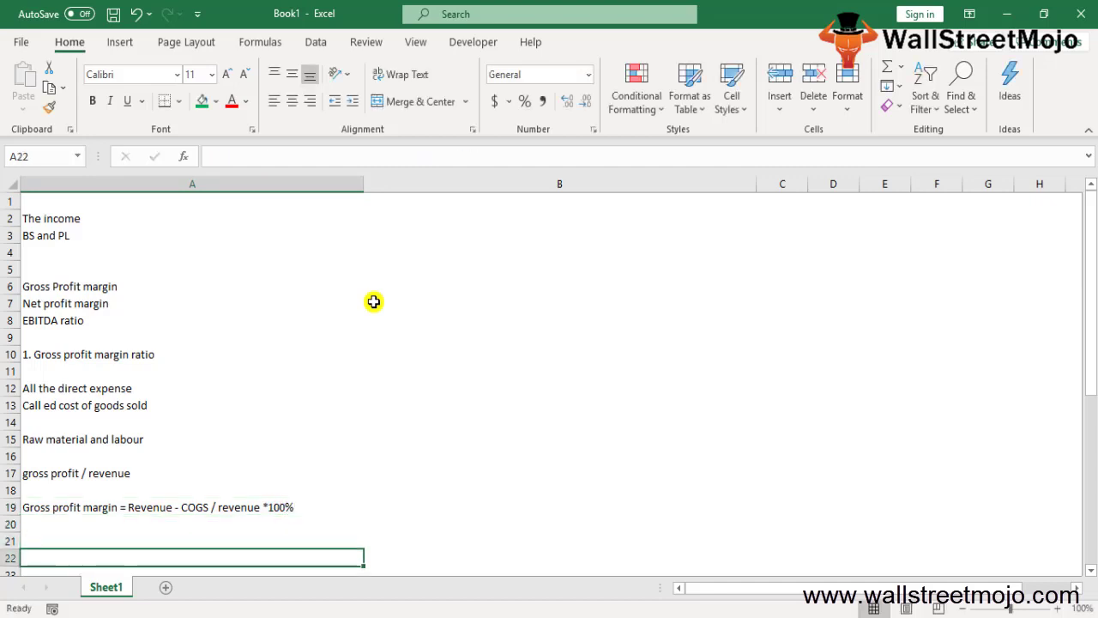
Step: Enter the heading "2. Net Profit margin ratio" in cell B2
key(Up)
key(Up)
key(Up)
key(Up)
key(Up)
key(Up)
key(Up)
key(Up)
key(Up)
key(Up)
key(Up)
key(Up)
key(Up)
key(Up)
key(Up)
key(Up)
key(Up)
key(Up)
key(Up)
key(Up)
key(Down)
key(Right)
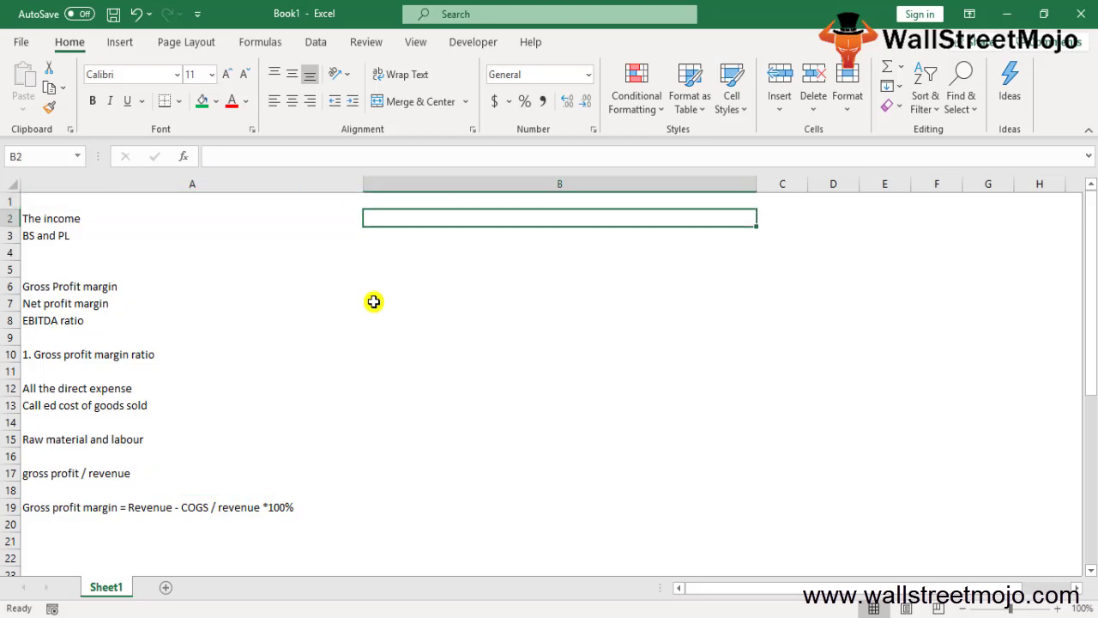
text(2. Net )
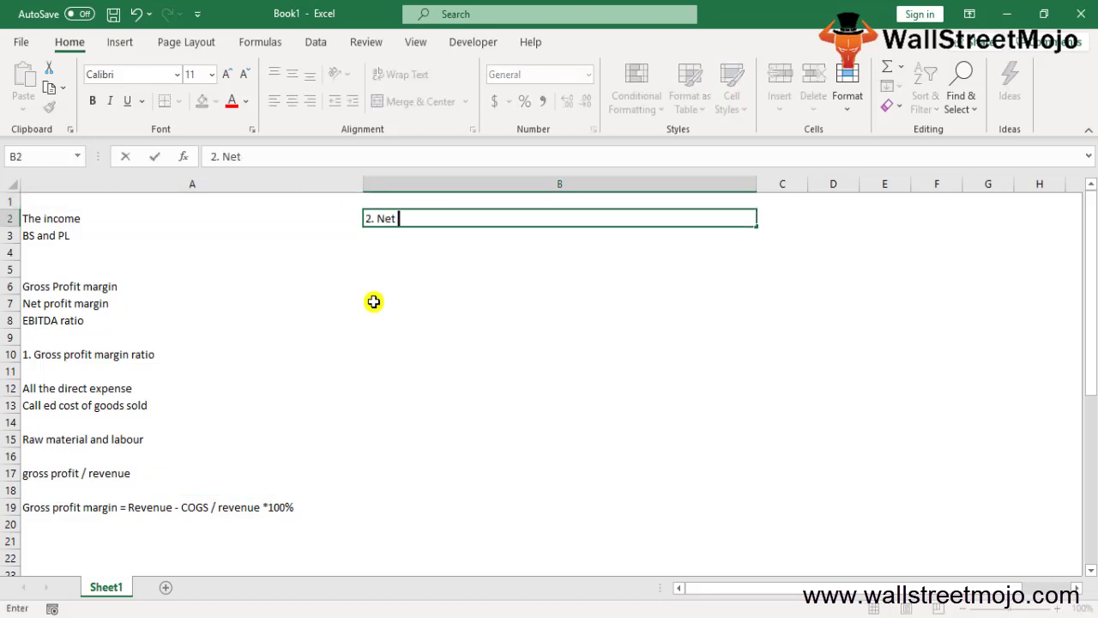
text(Profit margin ratio)
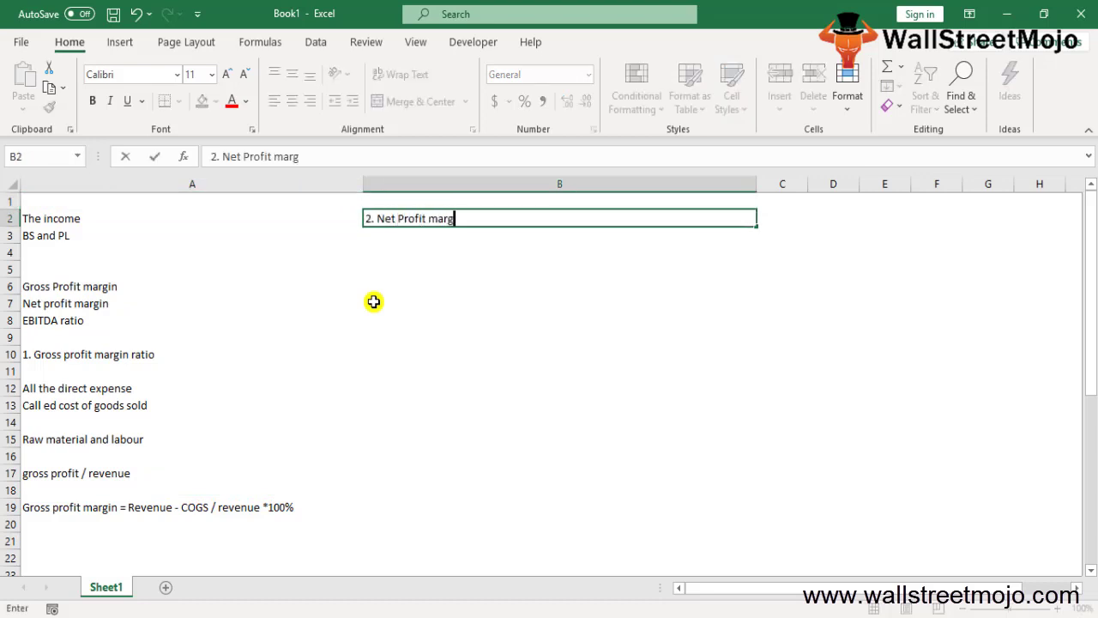
key(Return)
Step: Enter "PAT" in cell B5 and "Direct expenses" in cell B6, under the net profit margin heading
key(Return)
key(Return)
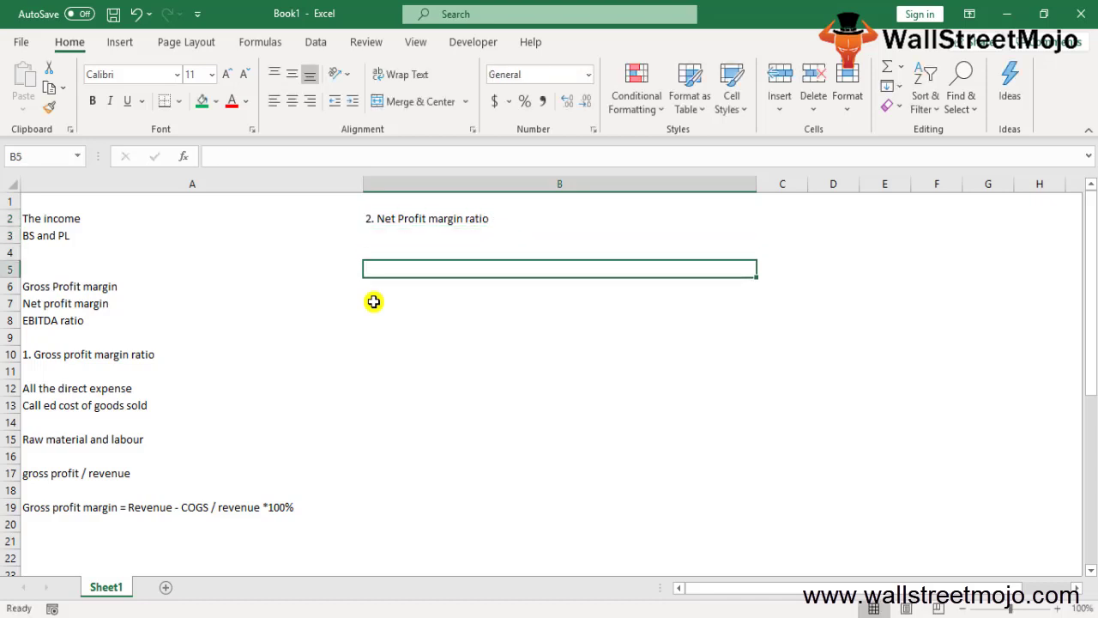
text(PAT)
key(Return)
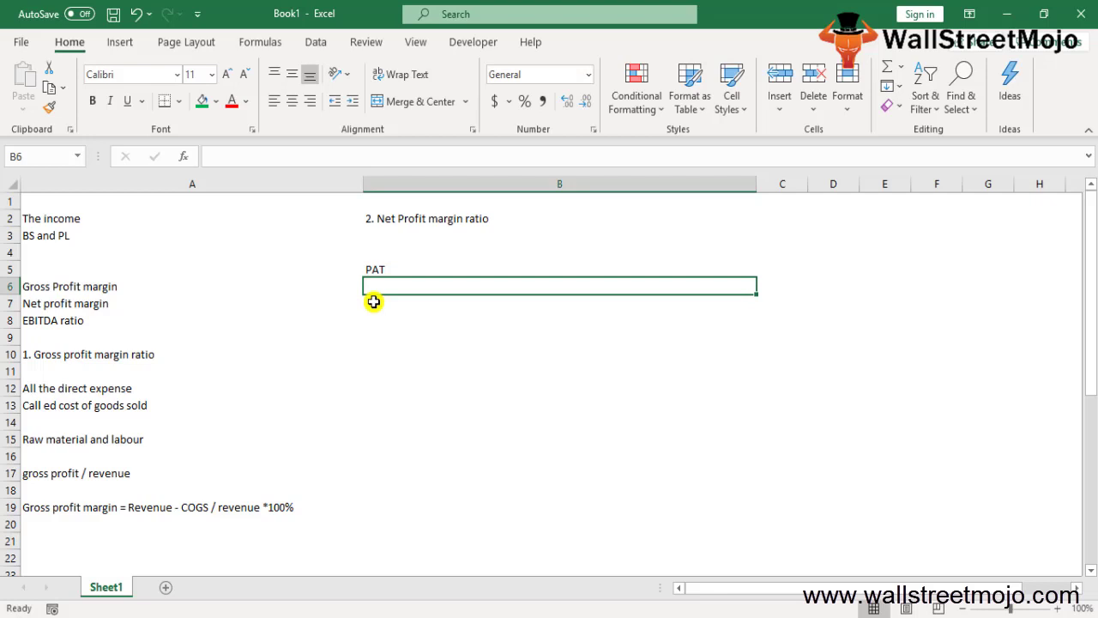
text(Direct)
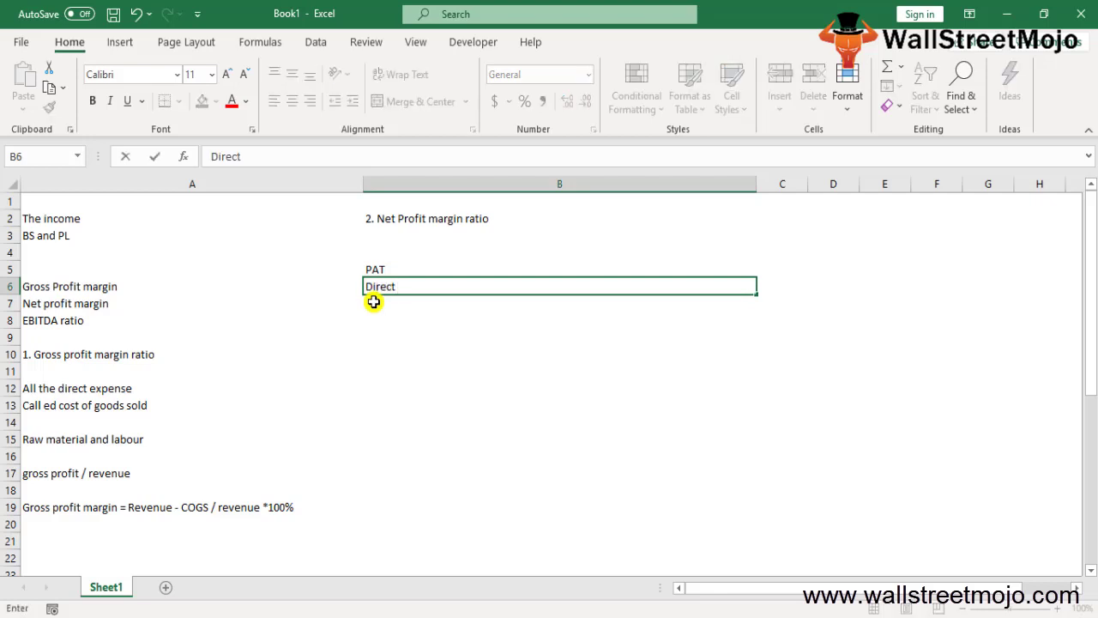
text( expenses)
key(BackSpace)
key(BackSpace)
key(BackSpace)
key(BackSpace)
text(nses)
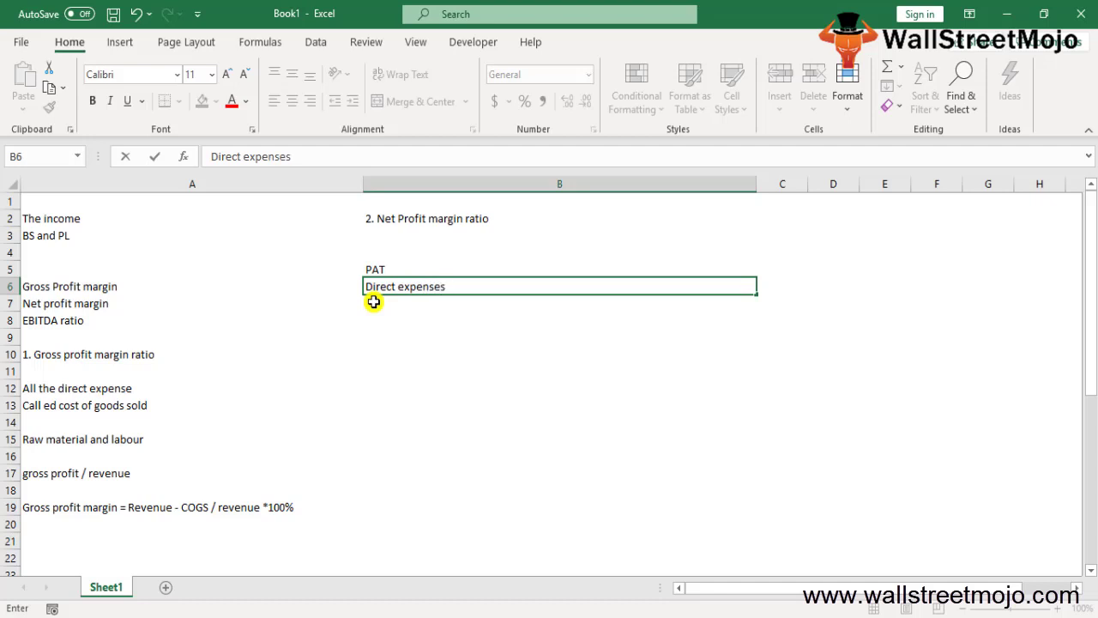
key(Return)
Step: Enter "sales reveneu" in cell B7, below the direct expenses note
text(sales r)
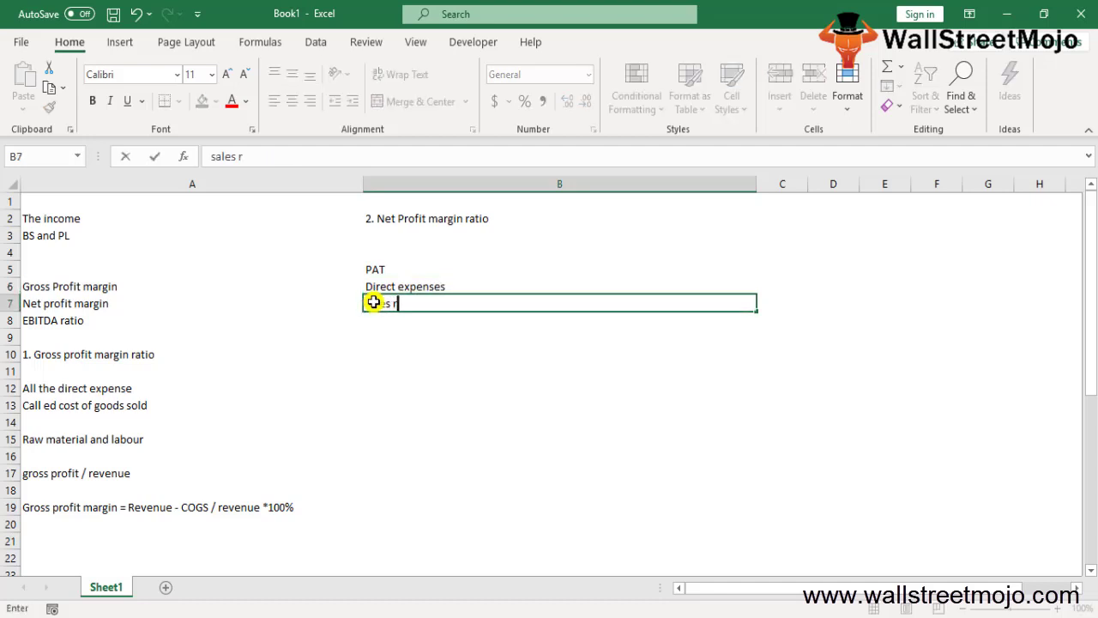
text(eveneu)
key(Return)
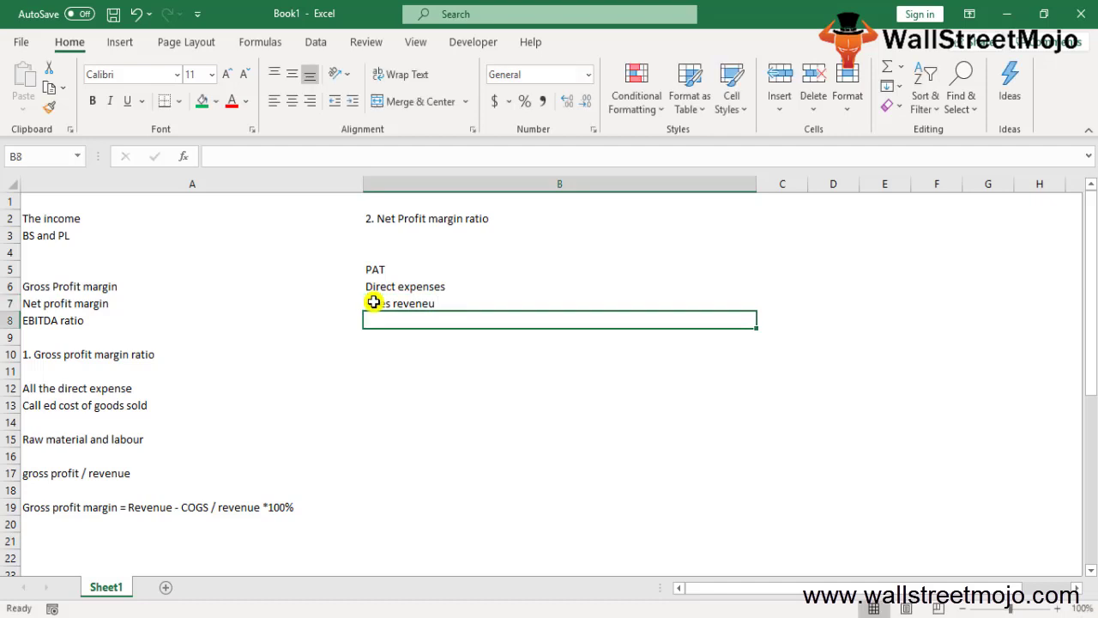
Step: Enter the formula text "net Profit margin = PAT / revenue *100%" in cell B11
key(Return)
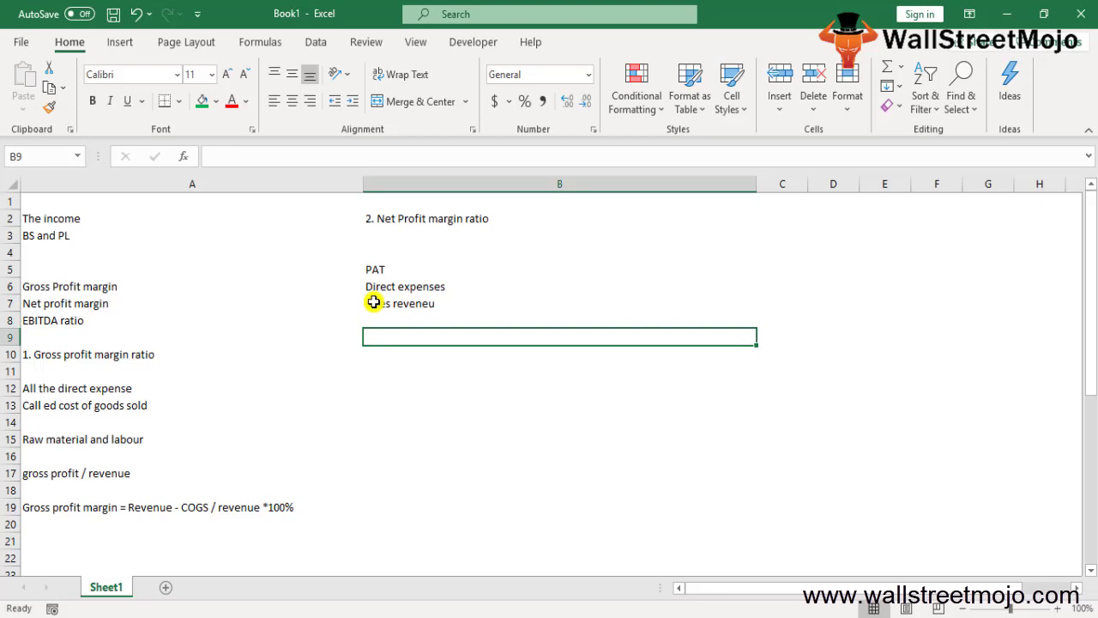
key(Return)
key(Return)
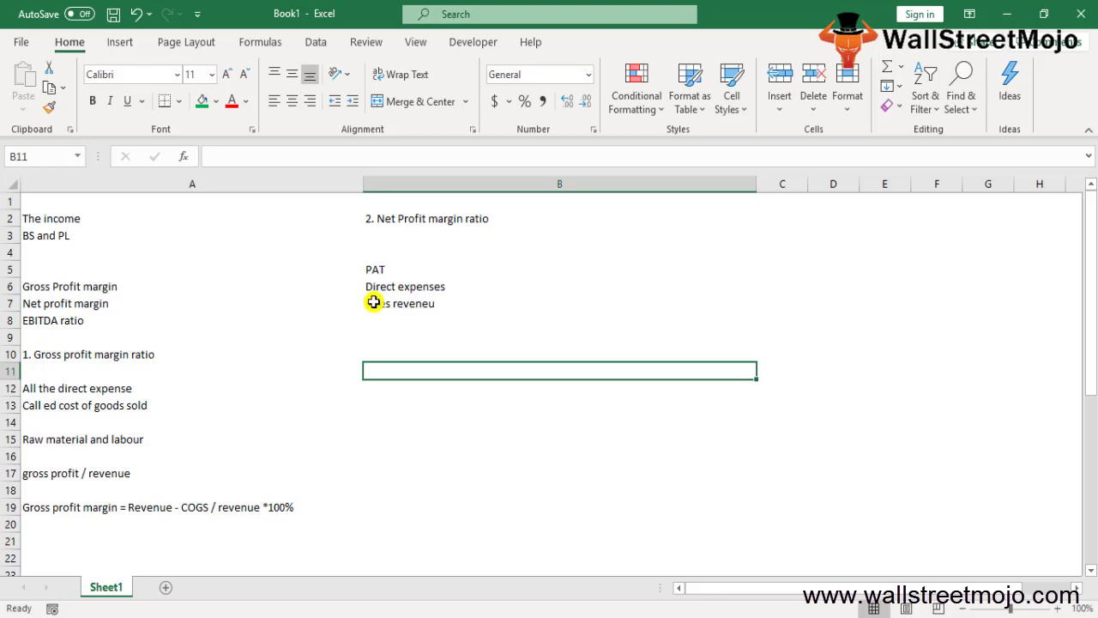
text(net Prfi)
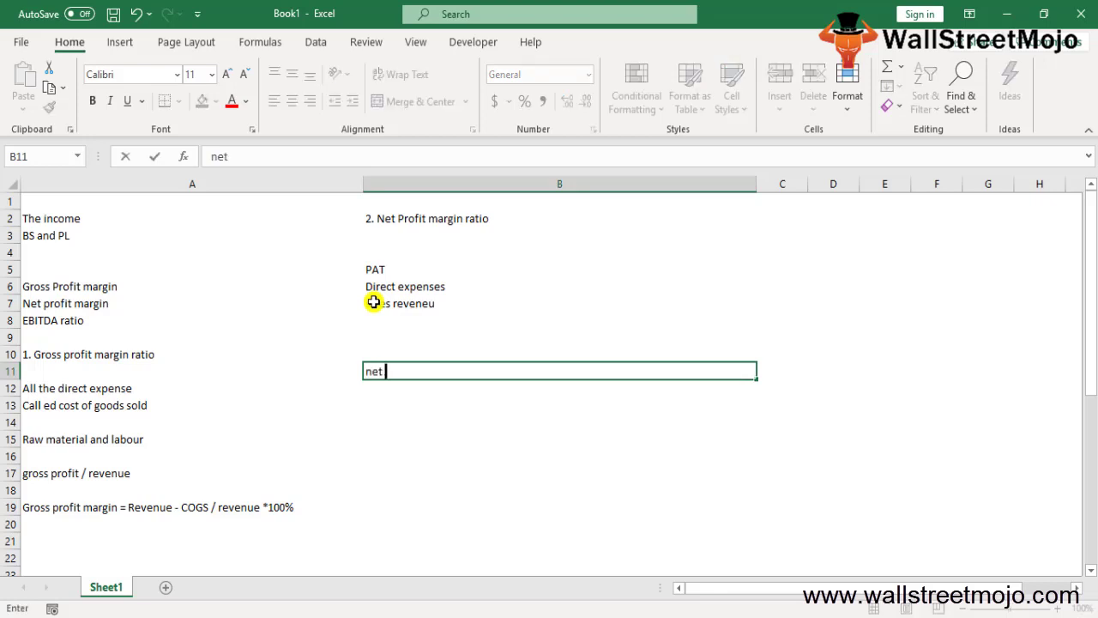
key(BackSpace)
key(BackSpace)
text(ofit margin)
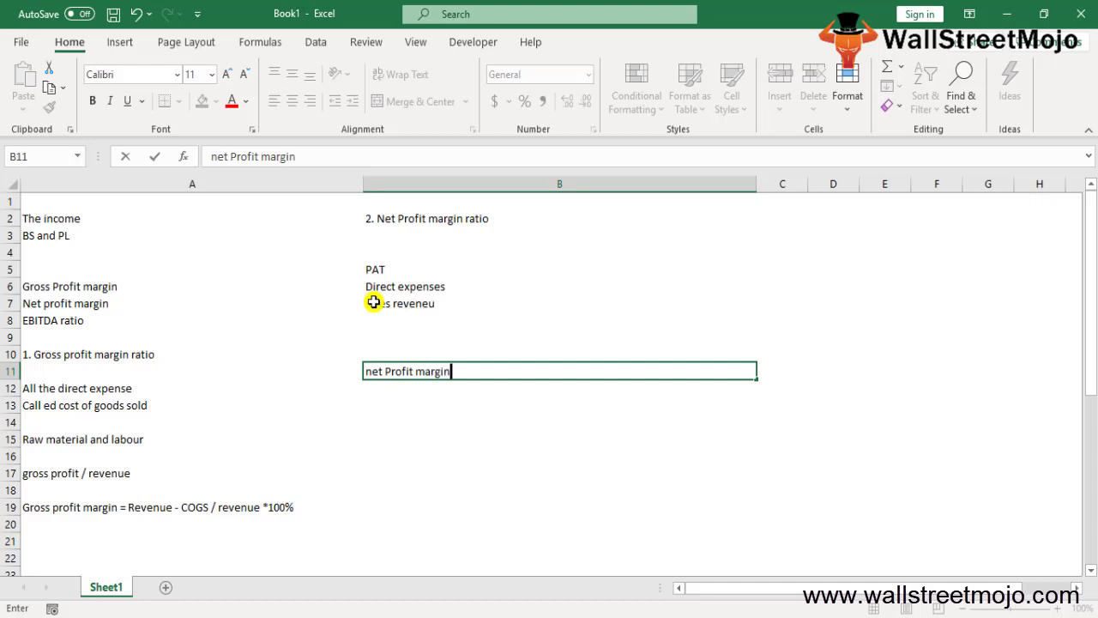
key(BackSpace)
text(n = PAT / revenue )
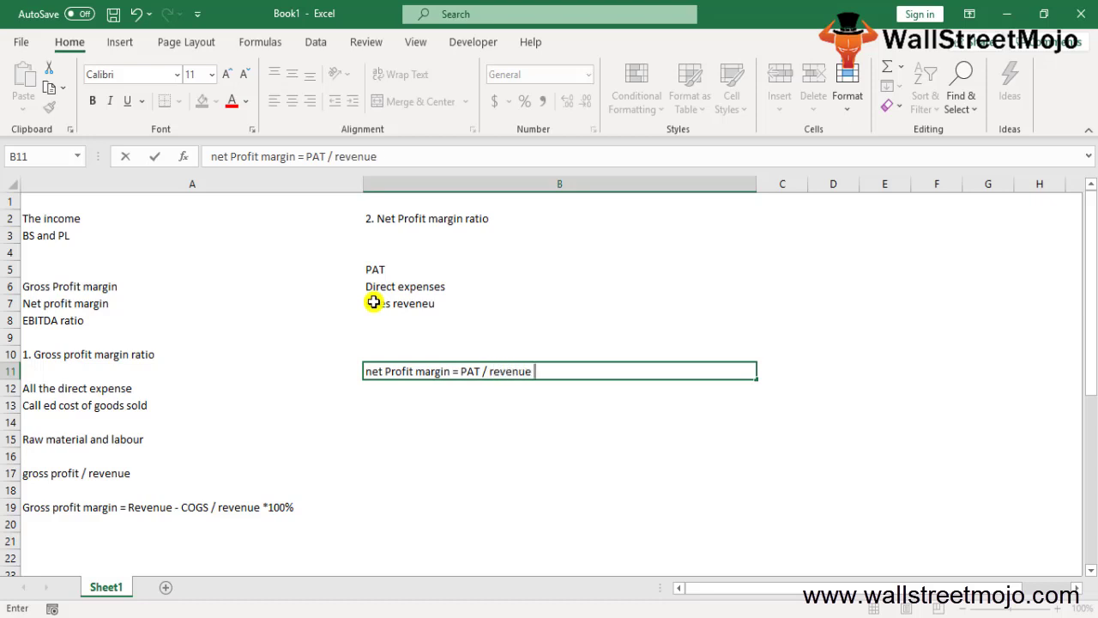
text(*100%)
key(Return)
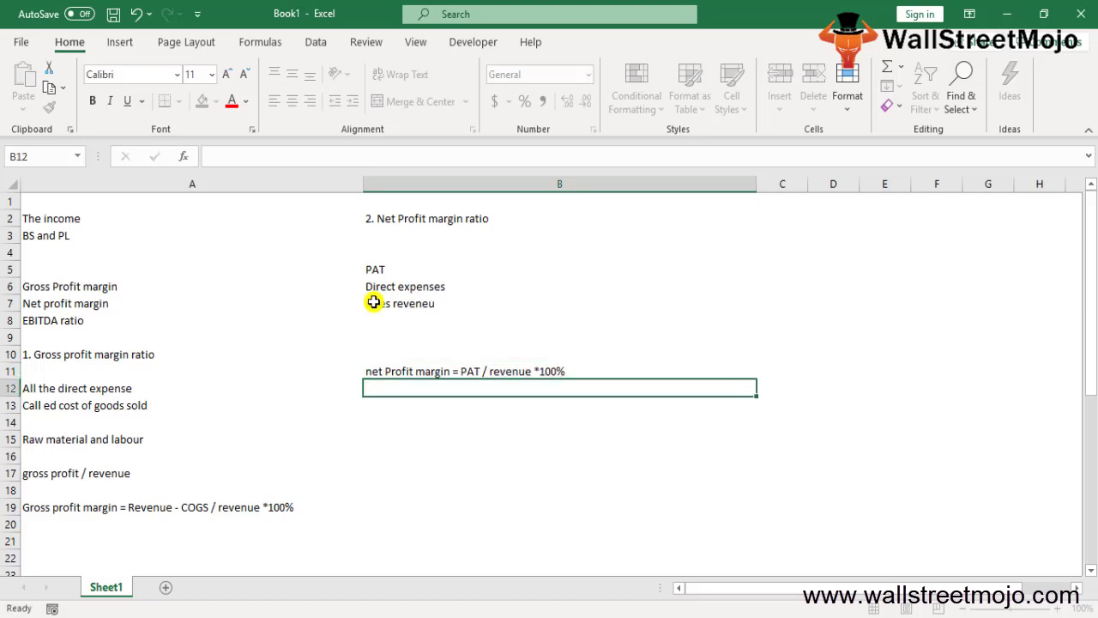
key(Return)
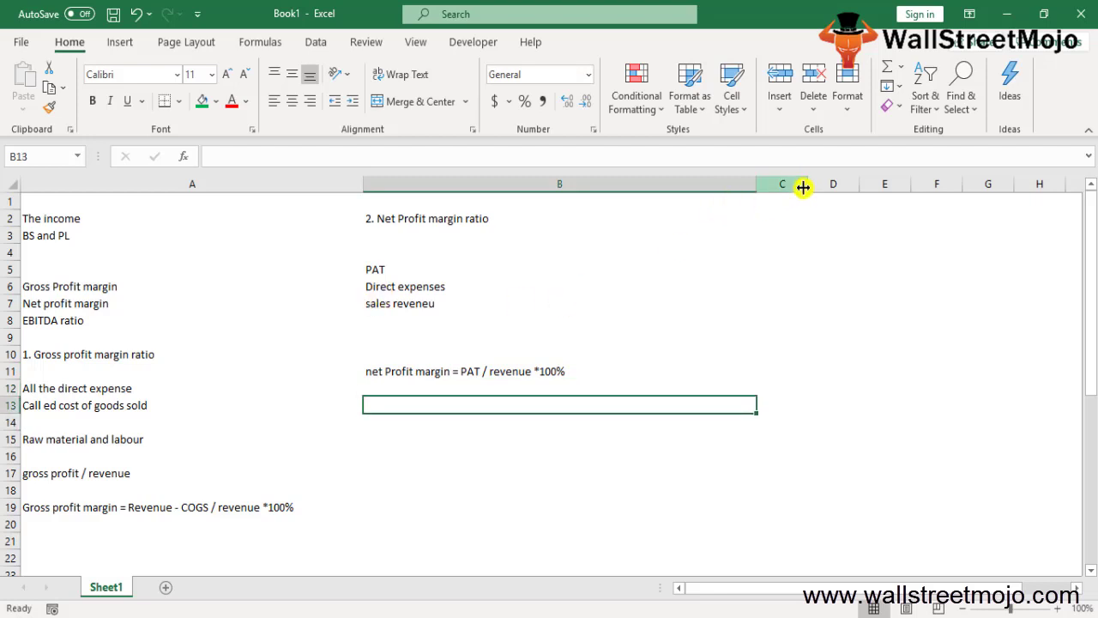
Step: Widen column C to roughly six times its width and enter the heading "3. EBITDA Margin ratio" in cell C2
drag(806, 184, 1077, 187)
click(915, 218)
text(3.)
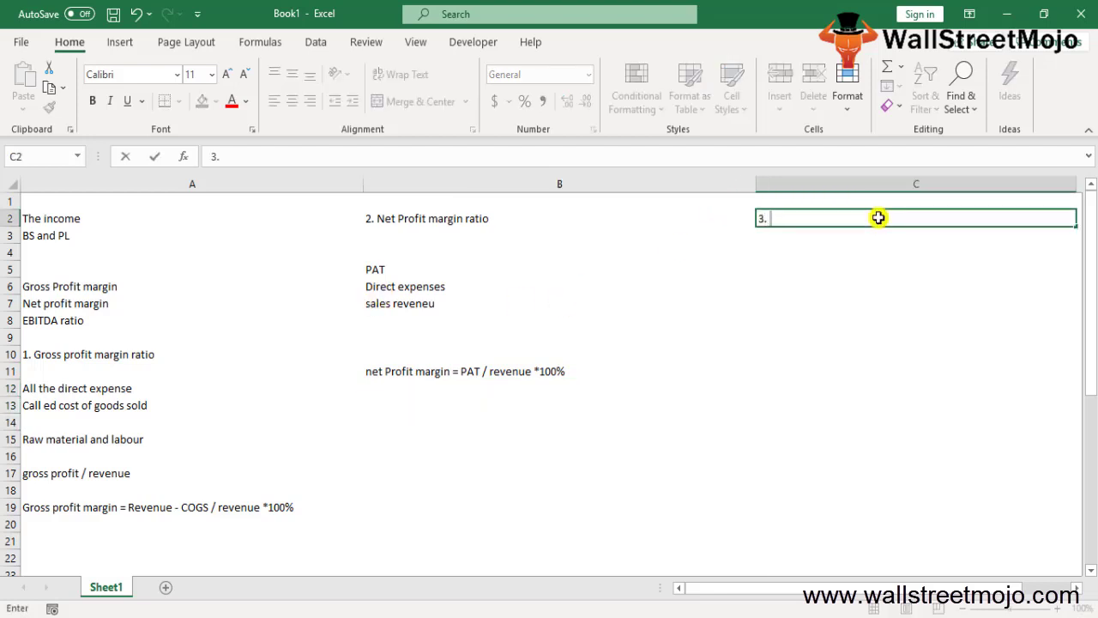
text( EBITDA Margin ratio)
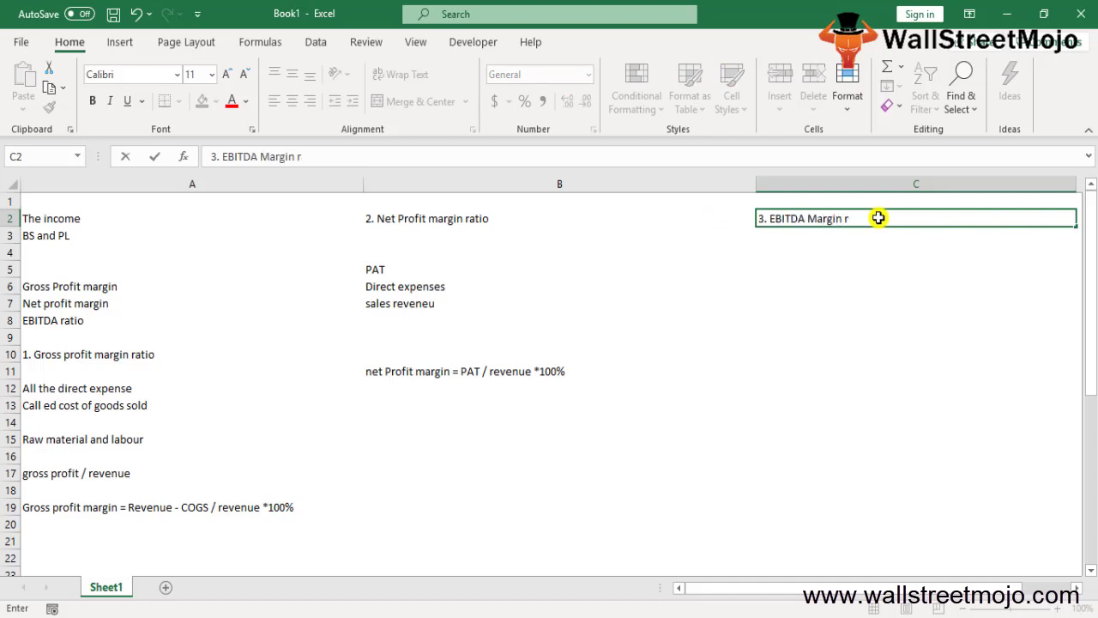
key(Return)
Step: Enter the note "Then the EBITDA margin is calculated" in cell C4, leaving row 3 of the column blank
key(Return)
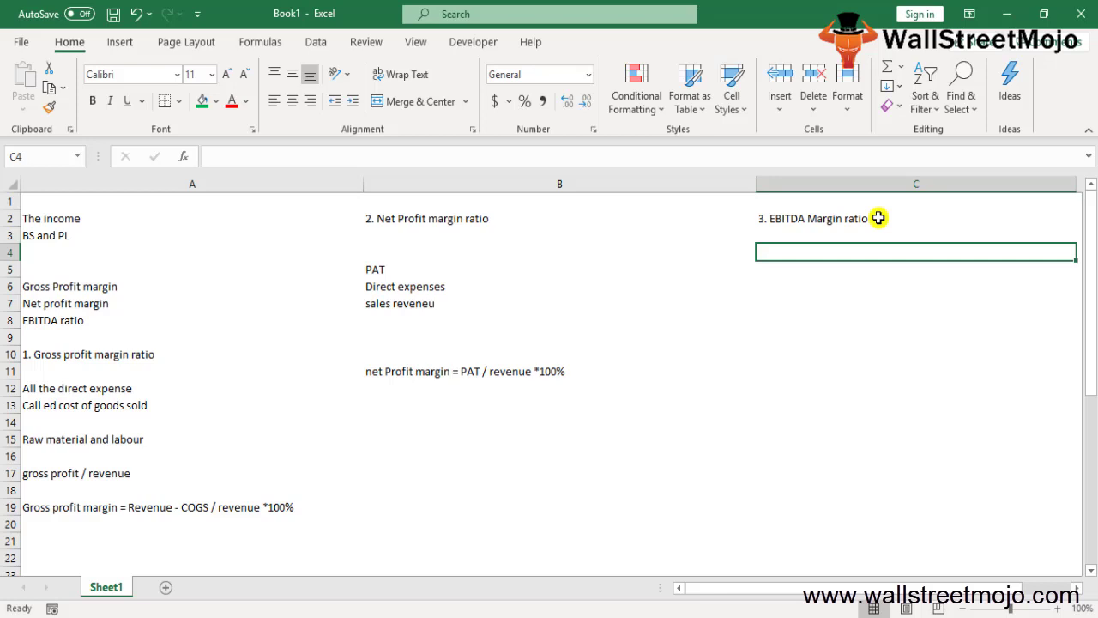
text(Then)
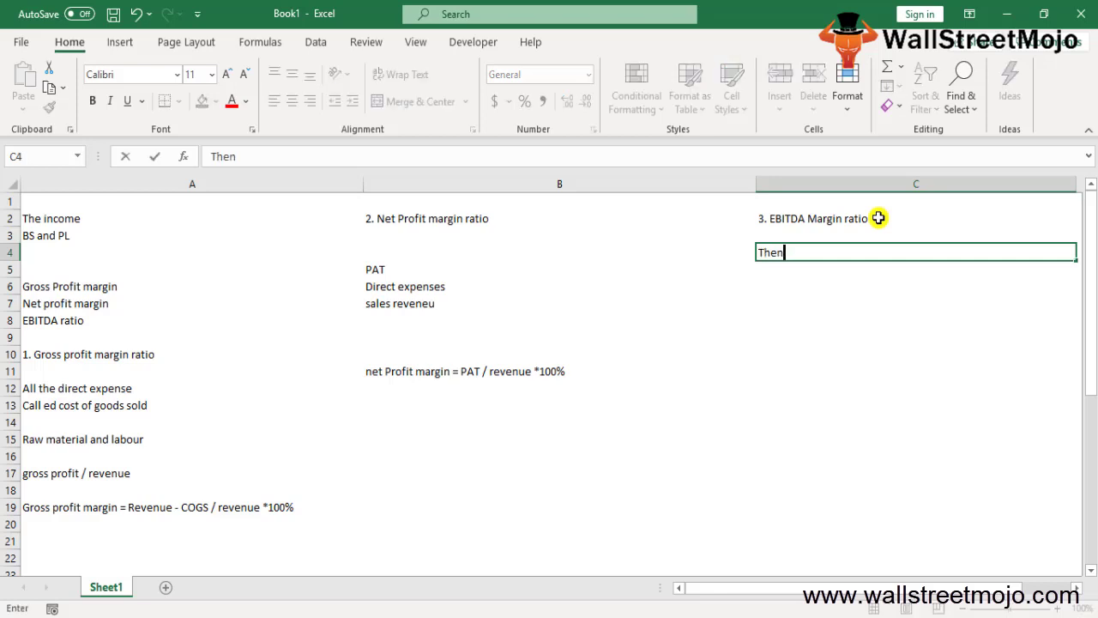
text( the EBITDA)
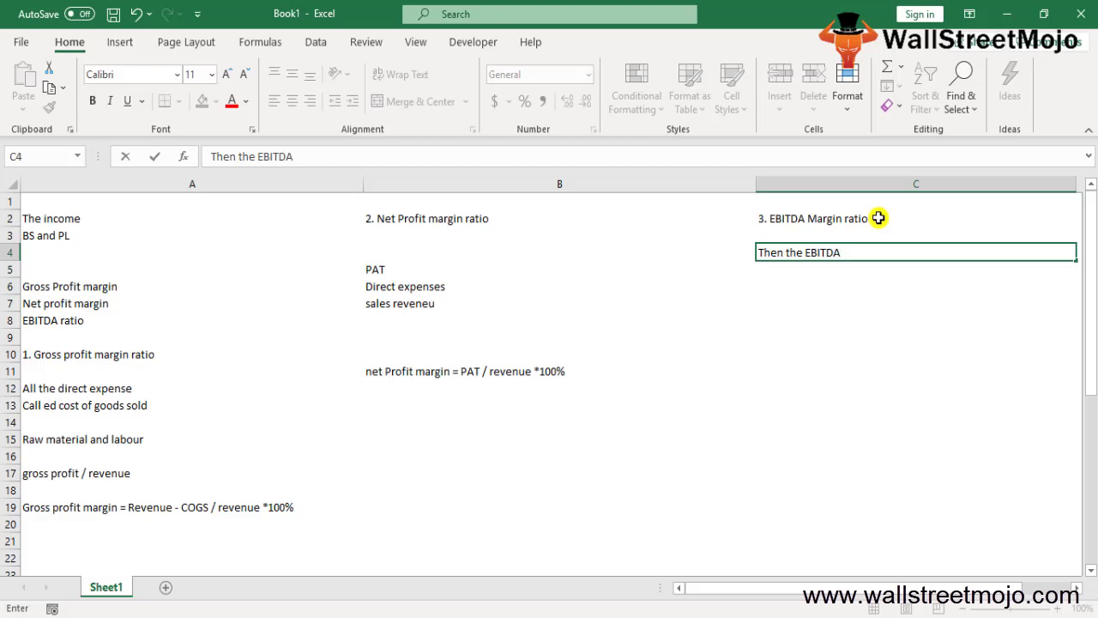
text( margin is calculated)
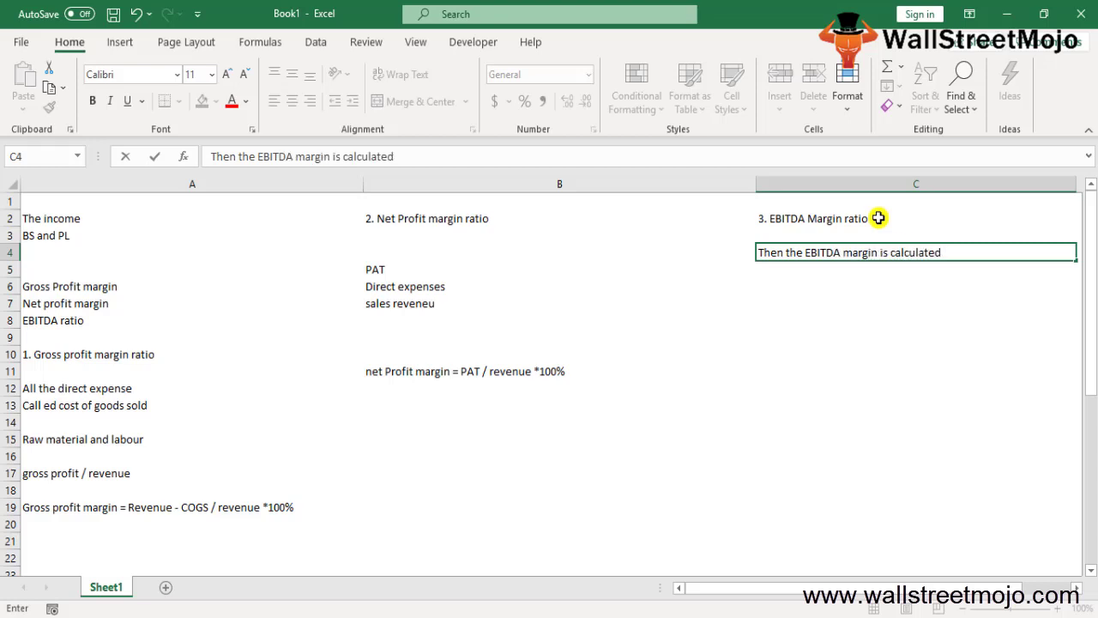
key(Return)
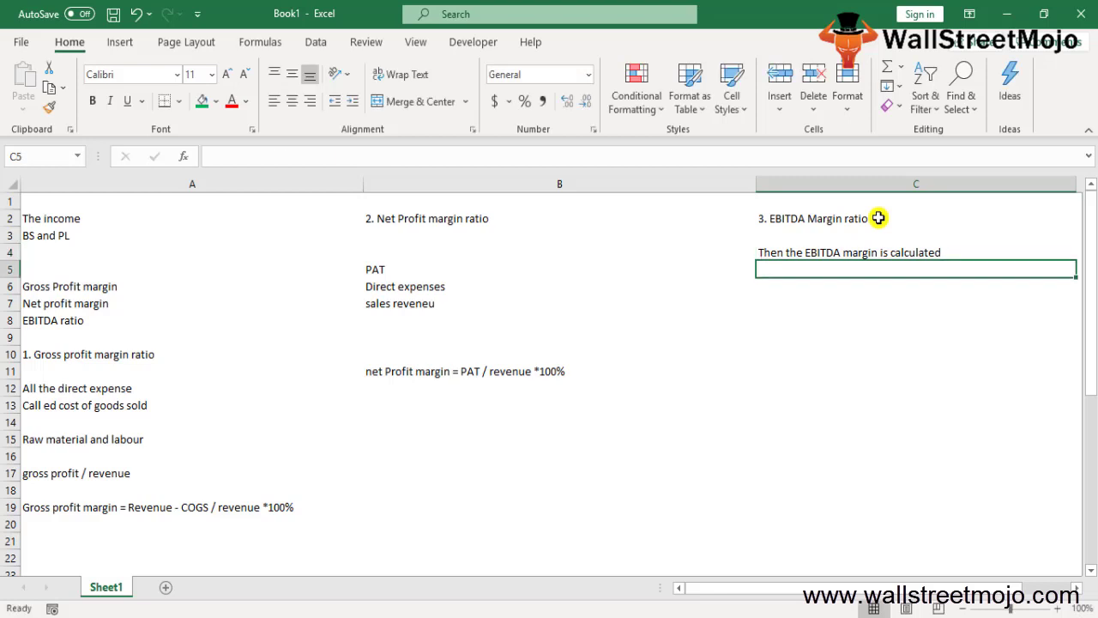
Step: Enter "EBITDA/sales revenue" in cell C5 and "%" in cell C6
text(EBITDA)
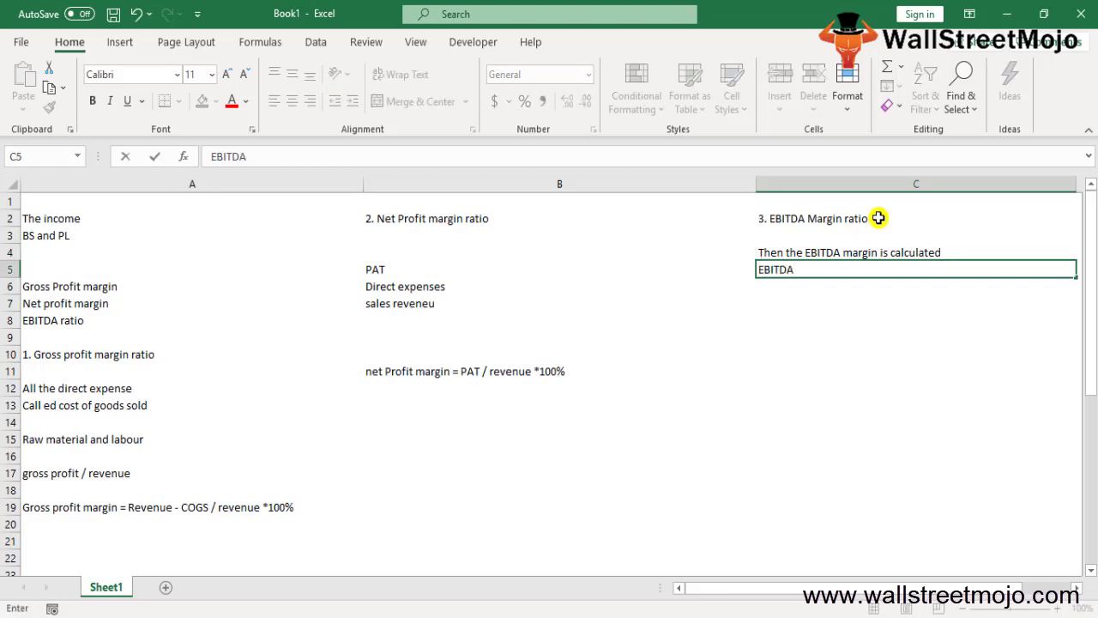
text(/sales rev)
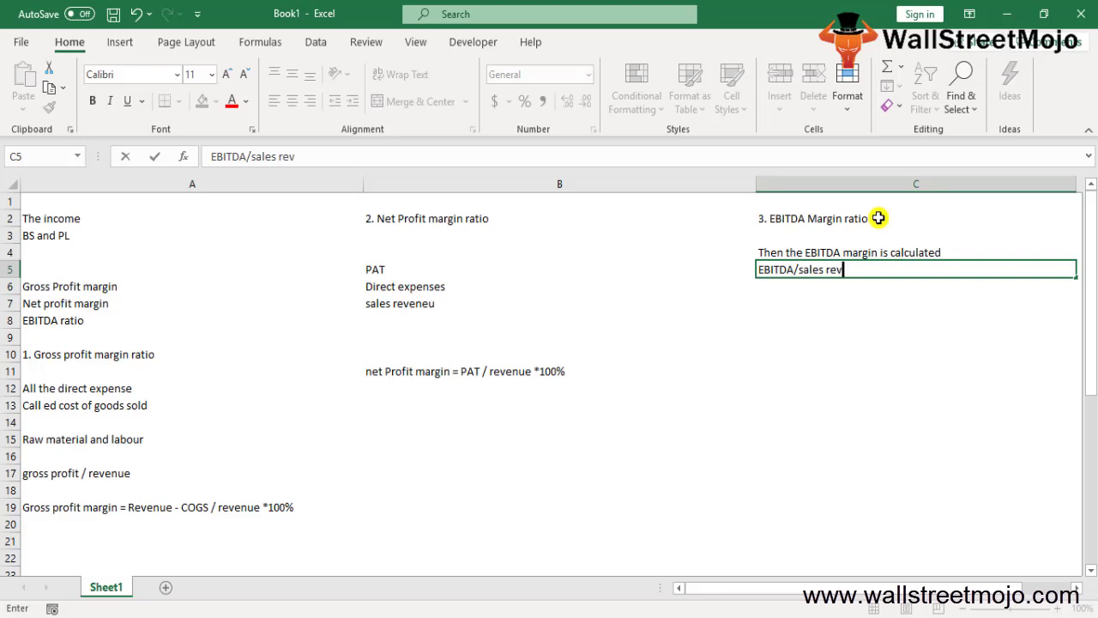
text(enue)
key(Return)
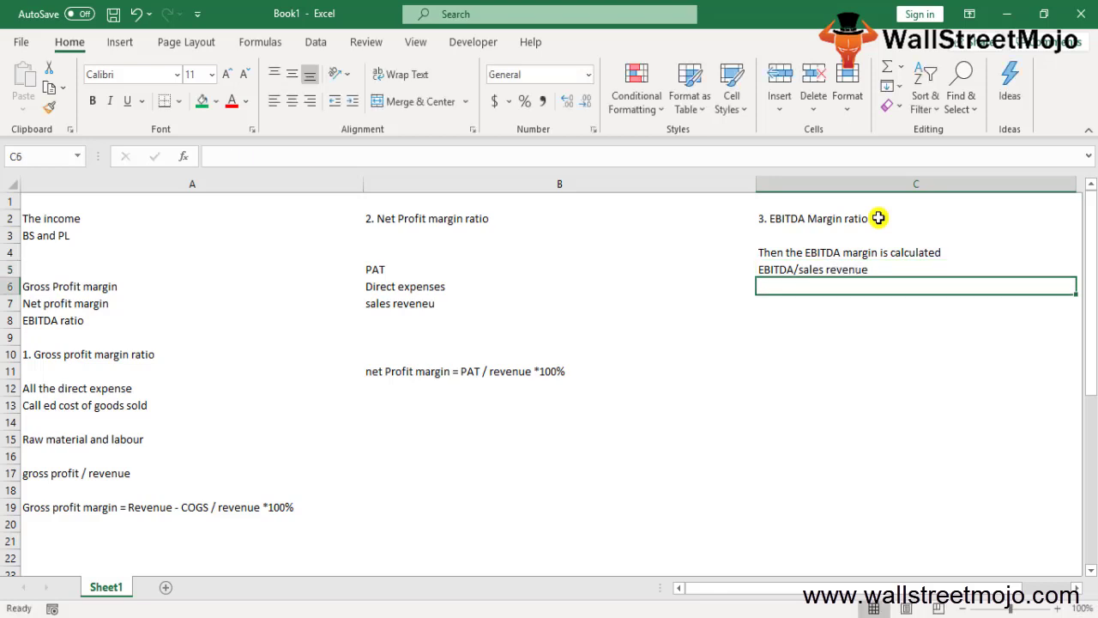
text(%)
key(Return)
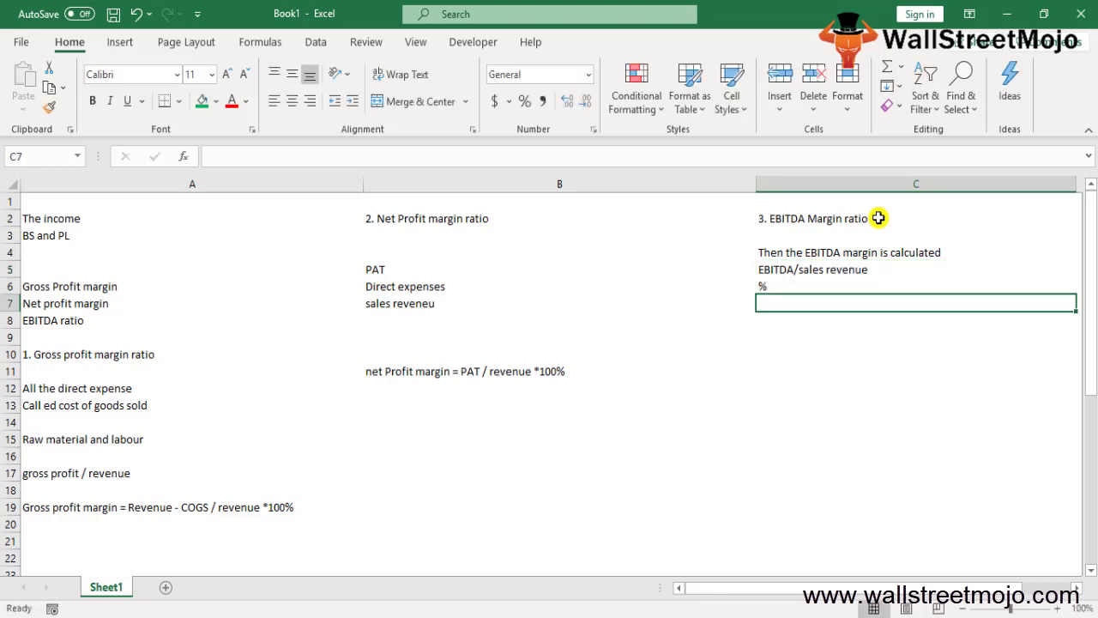
key(Return)
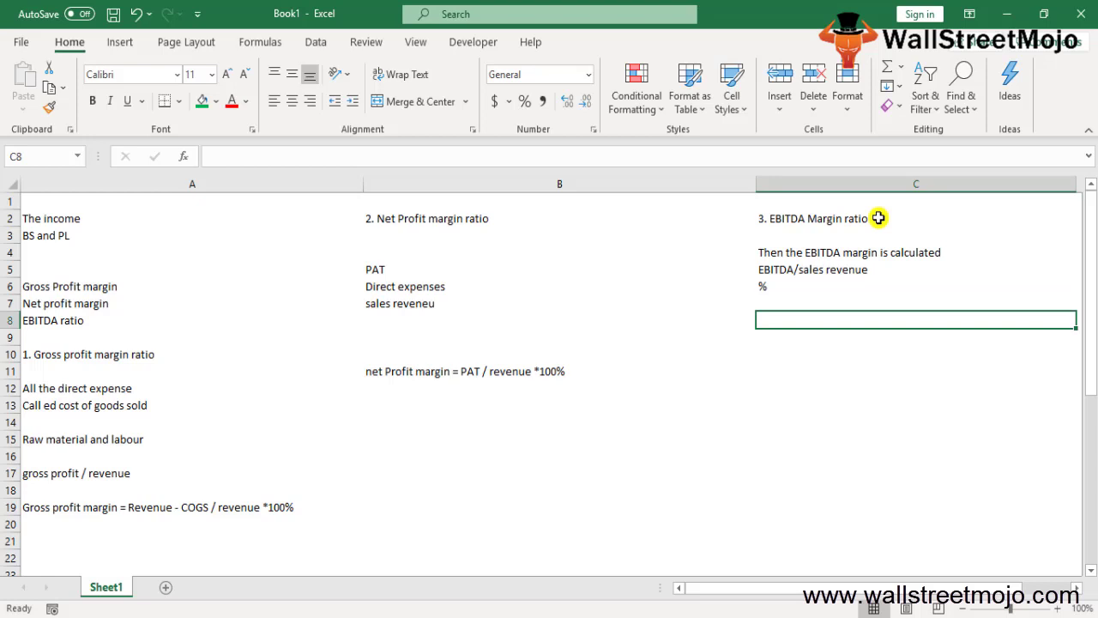
key(Down)
key(Down)
key(Down)
key(Down)
key(Down)
key(Down)
key(Down)
key(Down)
key(Down)
key(Down)
key(Down)
key(Down)
key(Down)
key(Down)
key(Down)
key(Down)
key(Down)
key(Down)
key(Down)
key(Down)
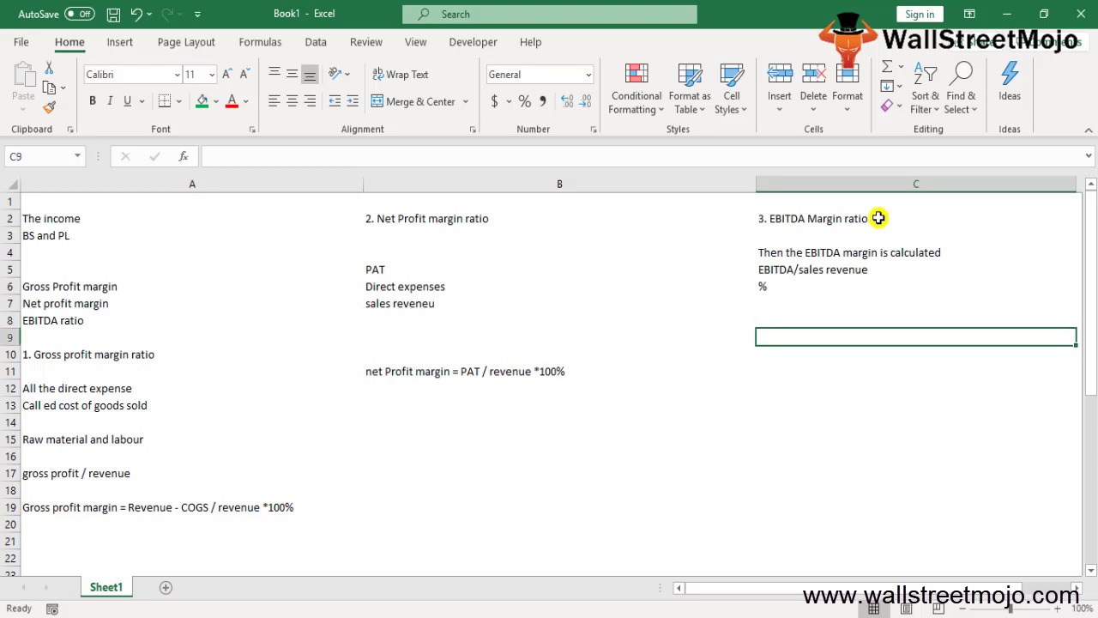
Step: Enter the heading "1. How to calculate the GP margin" in cell A24, below the existing notes
key(Up)
key(Up)
key(Up)
key(Up)
key(Up)
key(Up)
key(Up)
key(Up)
key(Up)
key(Up)
key(Up)
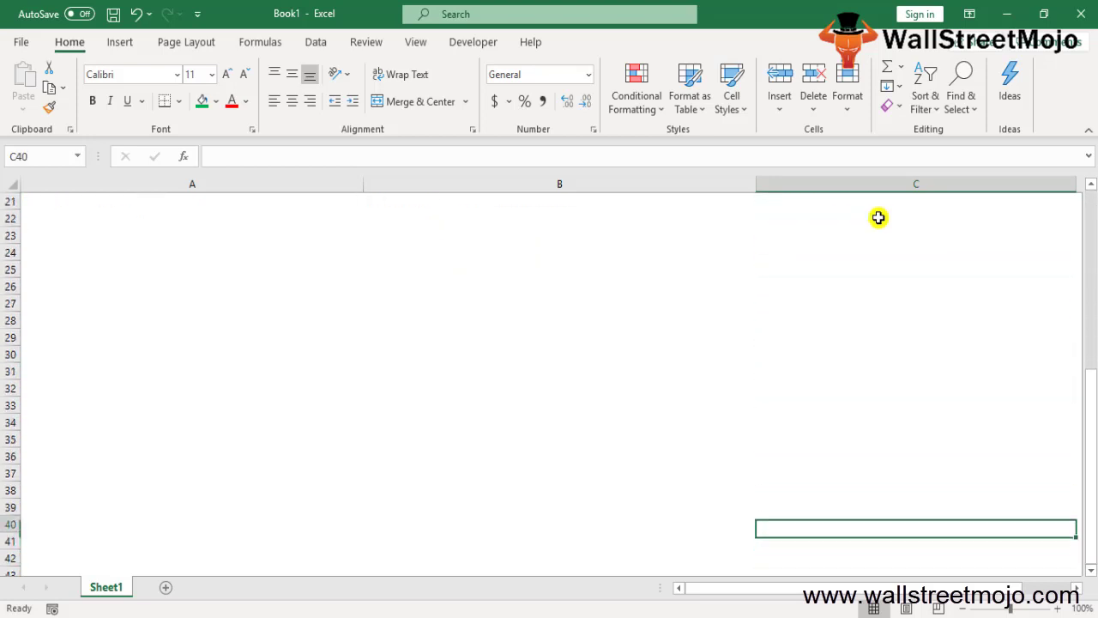
key(Left)
key(Left)
key(Up)
key(Up)
key(Up)
key(Up)
key(Up)
key(Up)
text(1)
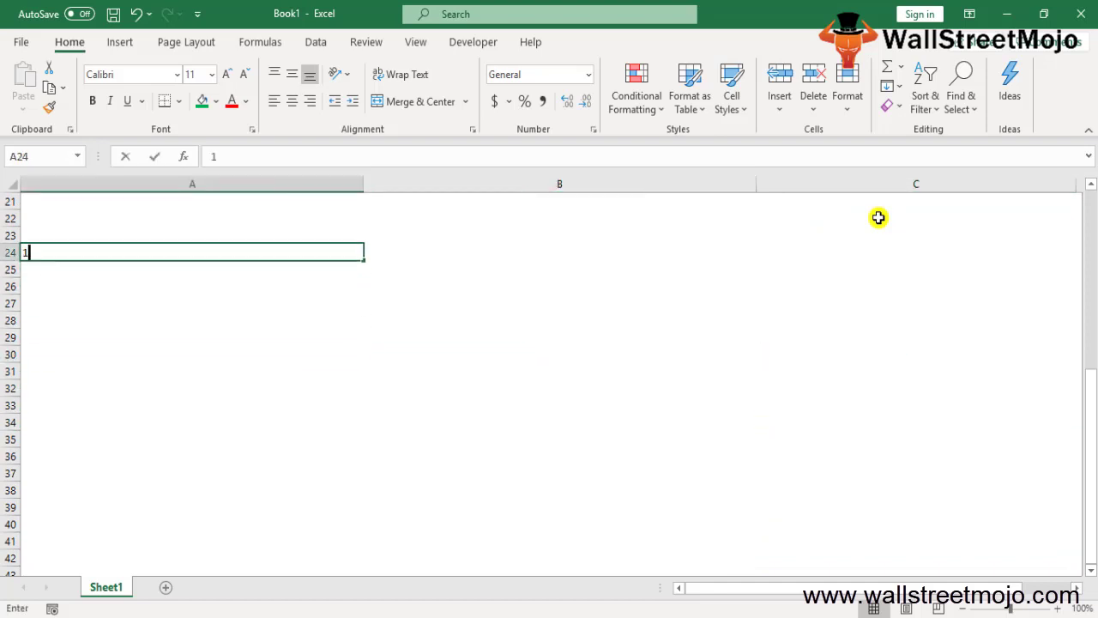
text(. How t)
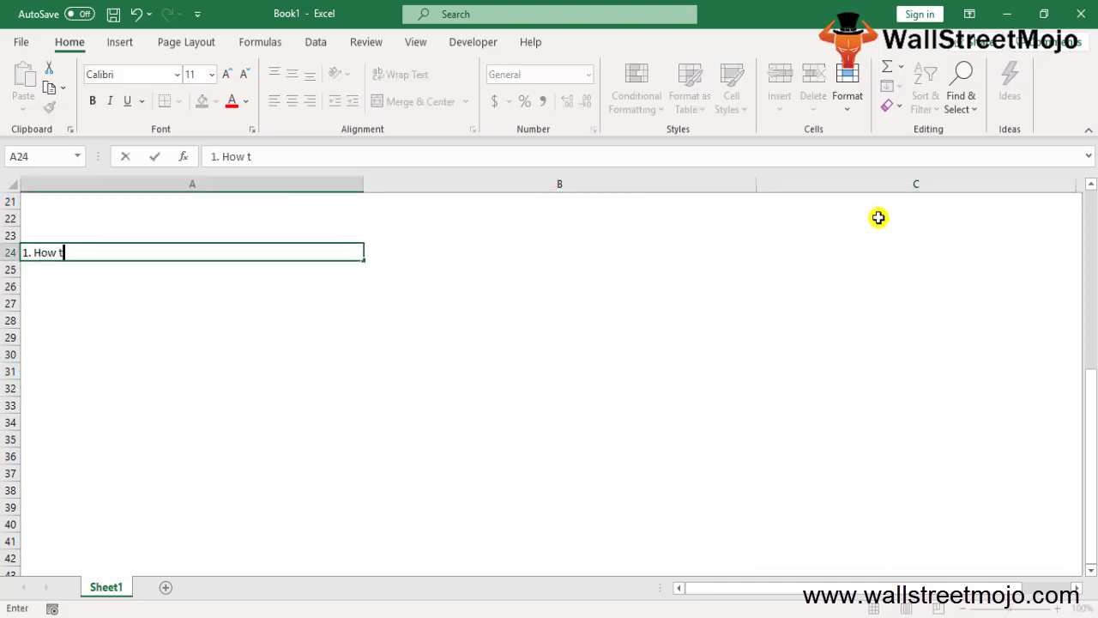
text(o calcualte)
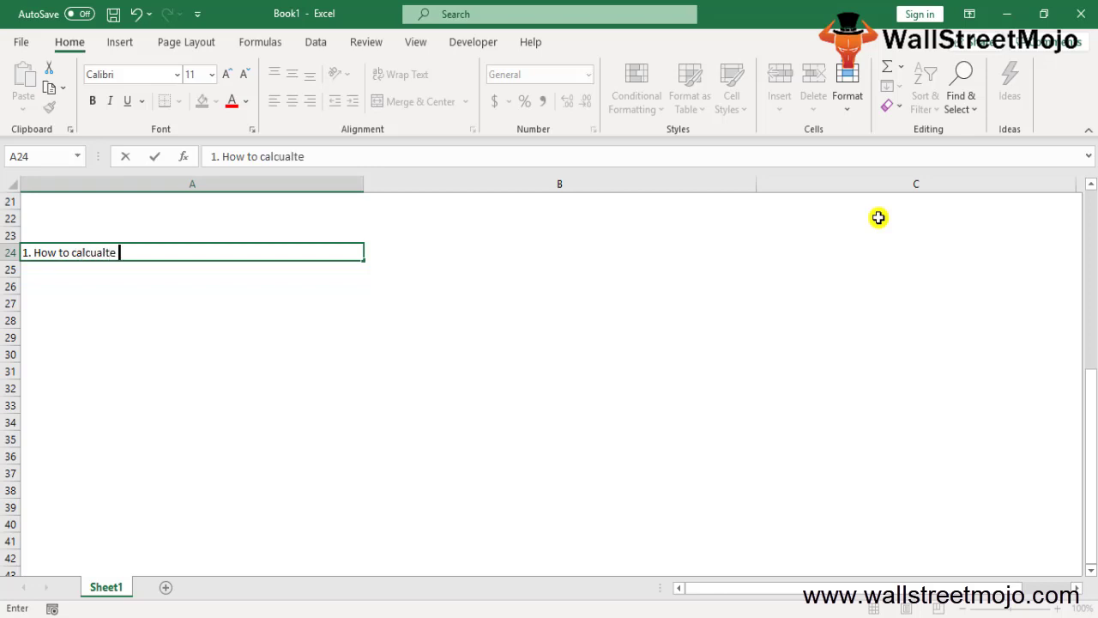
key(BackSpace)
key(BackSpace)
key(BackSpace)
key(BackSpace)
key(BackSpace)
key(BackSpace)
text(ulate the GP am)
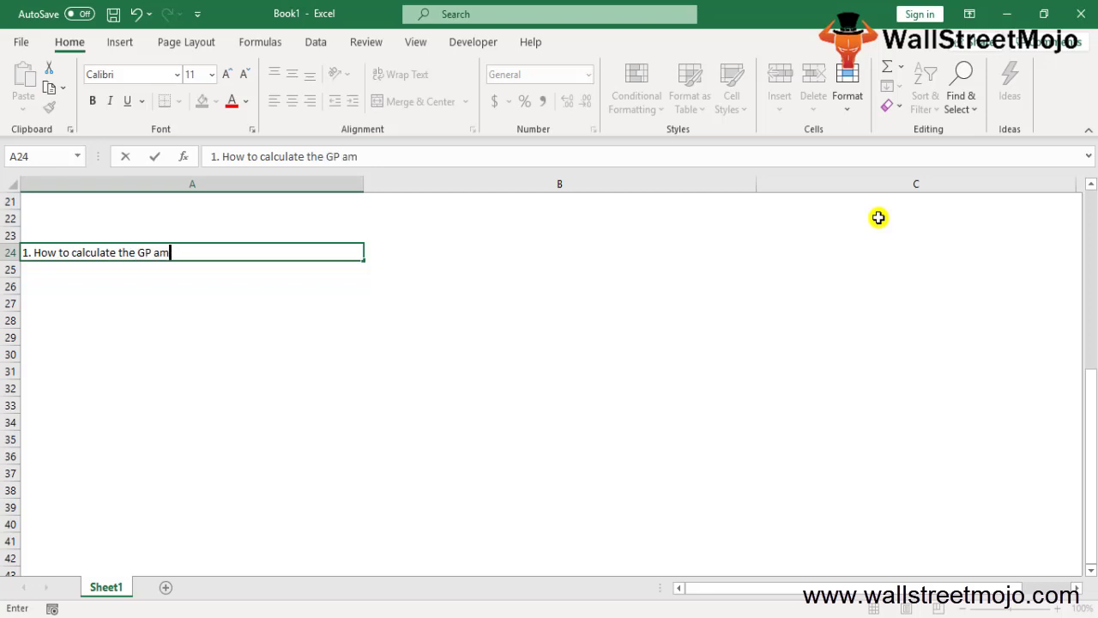
key(BackSpace)
key(BackSpace)
text(margin)
key(Return)
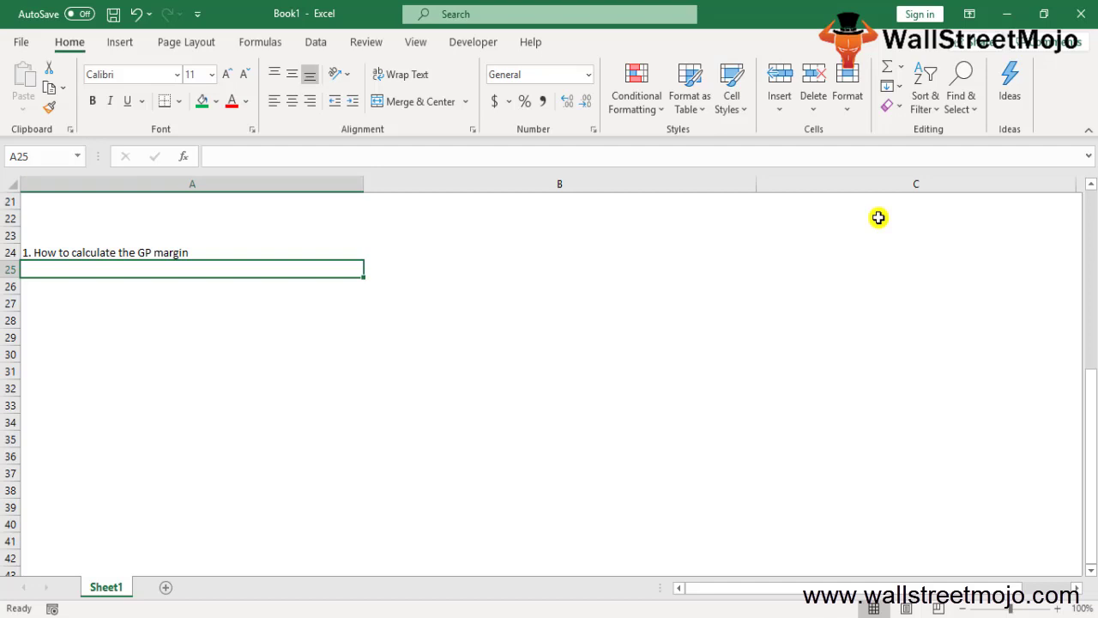
Step: Enter "Step 1 : Sales revenue from PL" in cell A26, leaving row 25 blank
key(Return)
text(Ste)
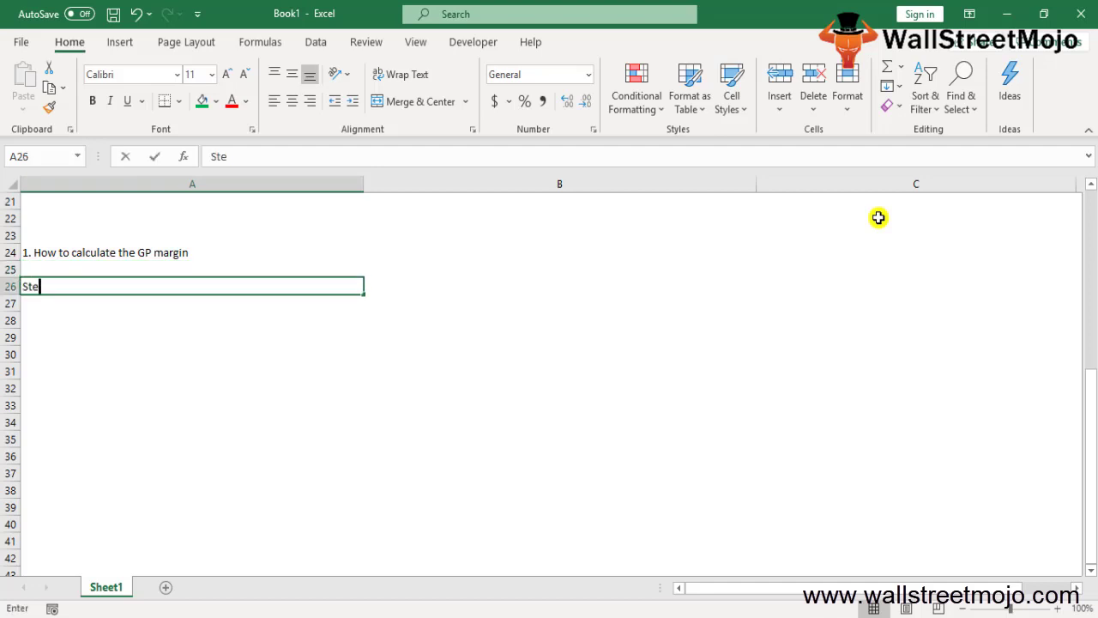
text(p 1 :)
key(Return)
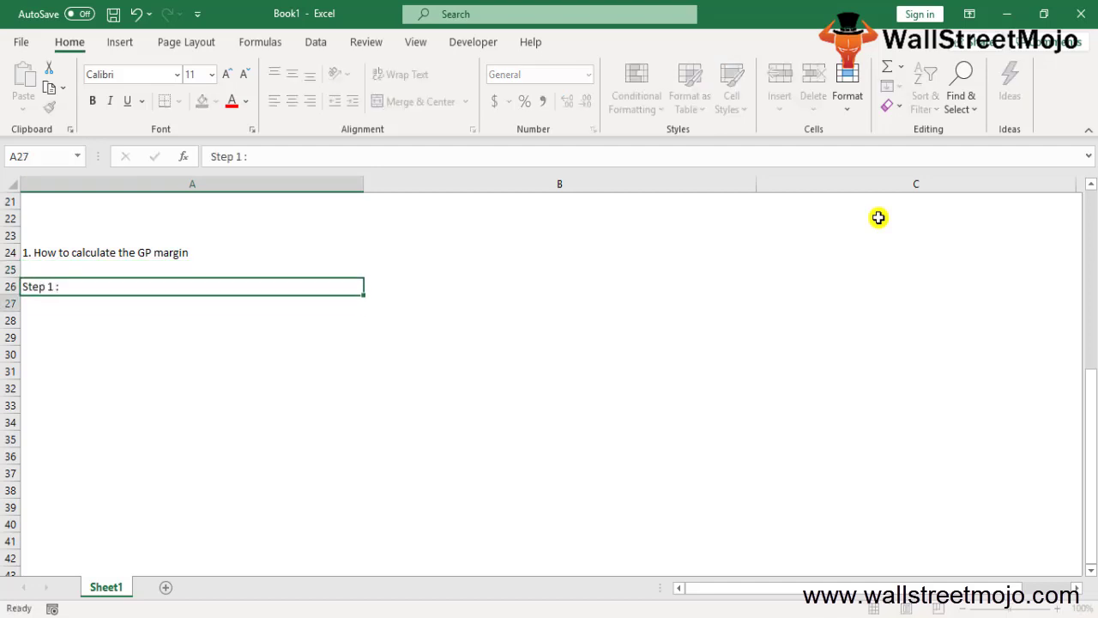
key(Up)
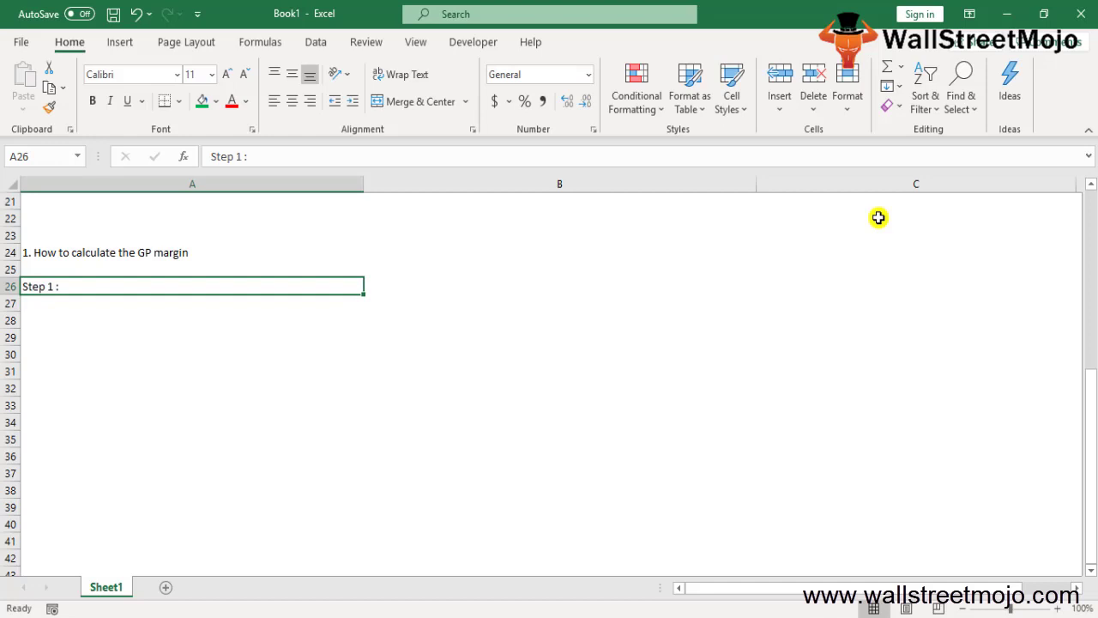
key(F2)
text(Sales )
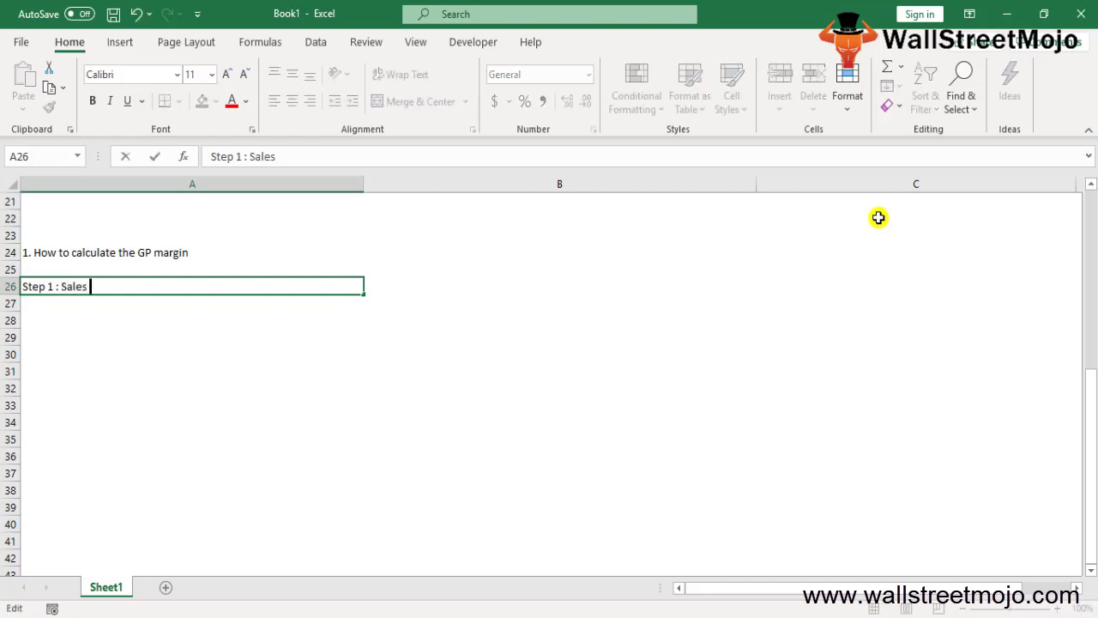
text(revenue from PL)
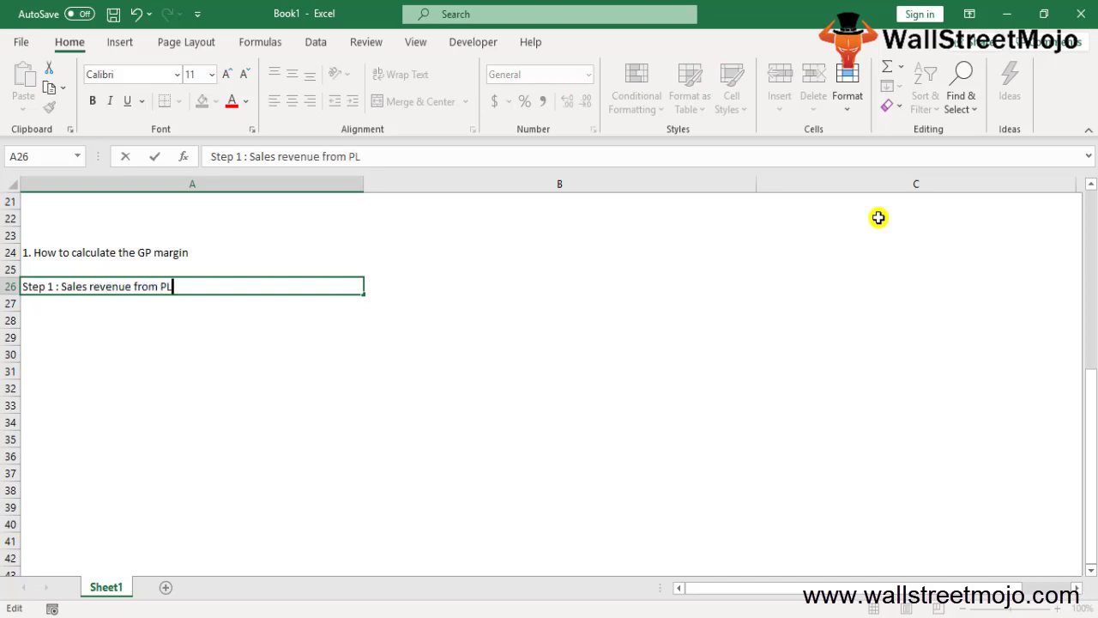
click(218, 363)
Step: Enter "Step 2: Rm + :abour expenses" in cell A27, directly below the first step
key(Up)
key(Up)
key(Up)
key(Up)
key(Up)
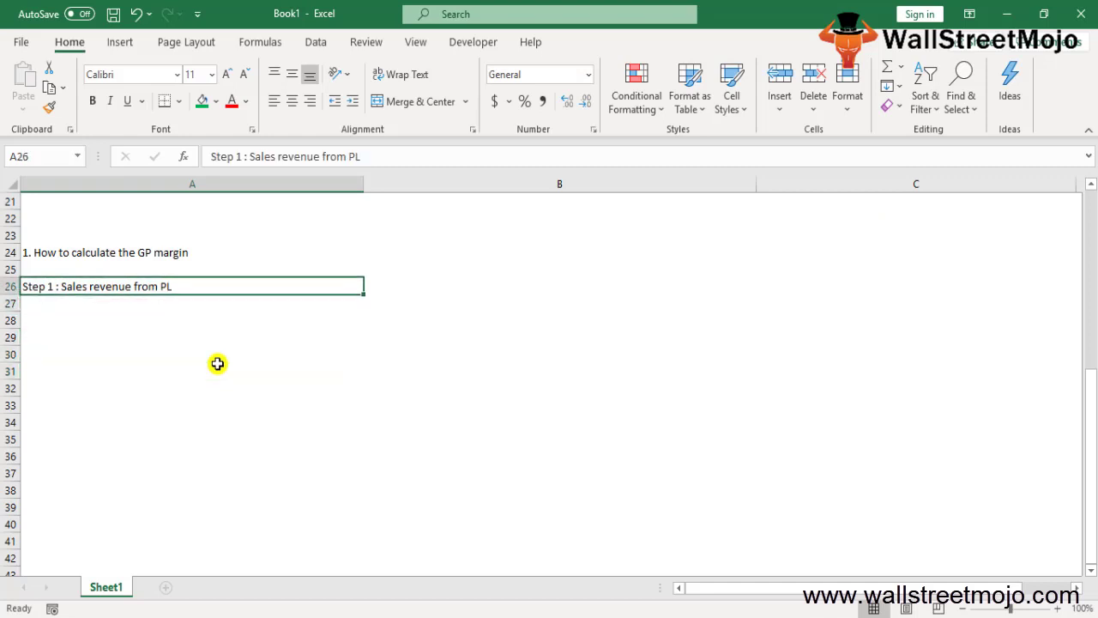
key(Down)
key(F2)
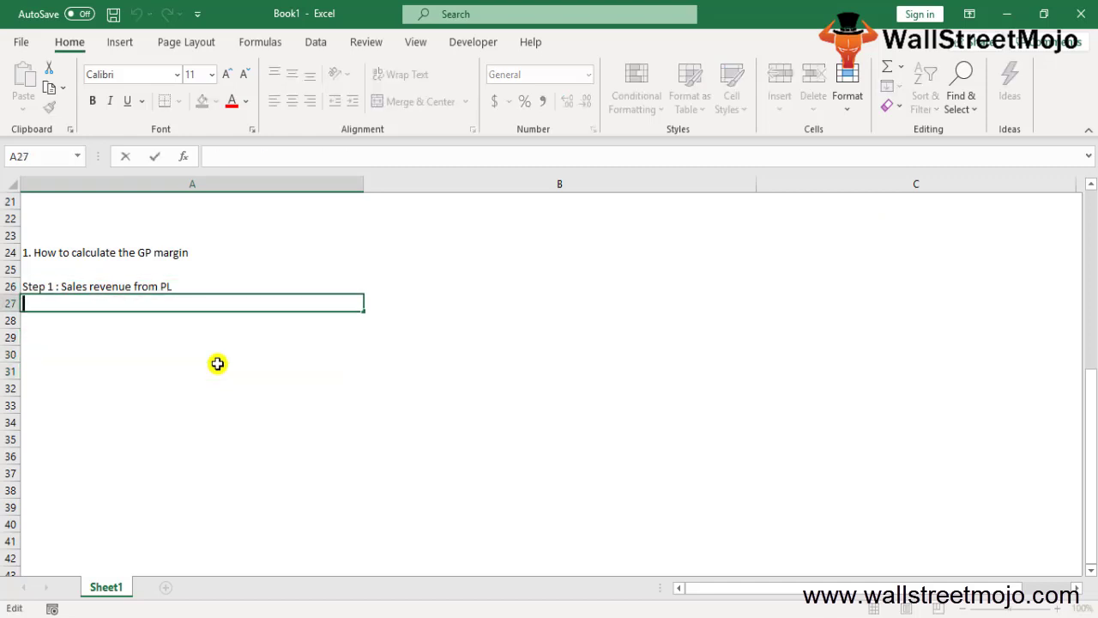
text(Step 2:)
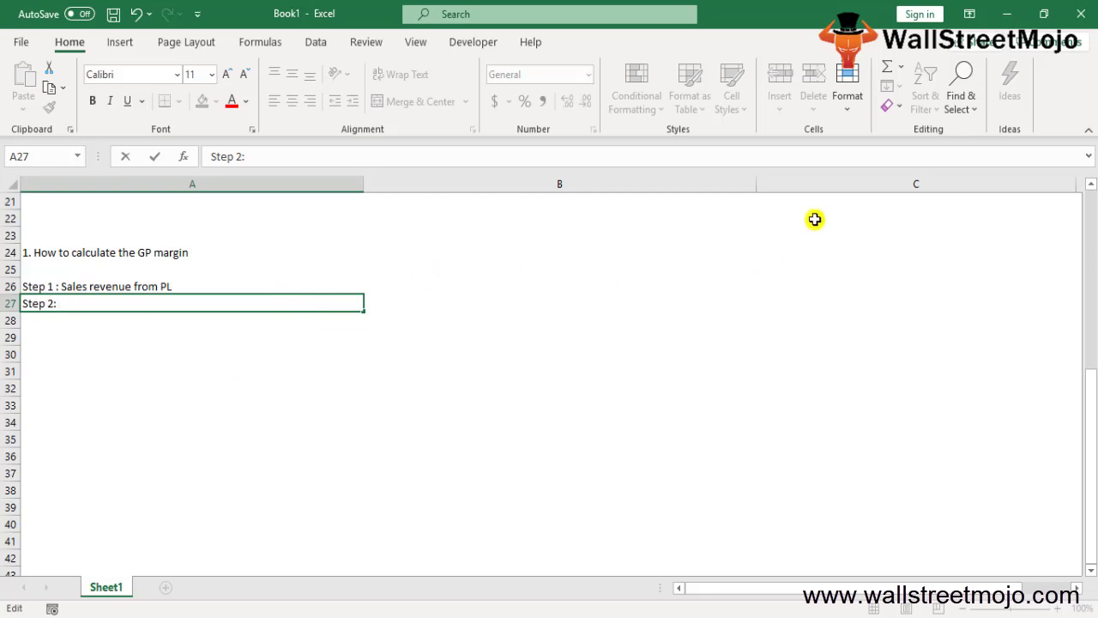
text(Rm )
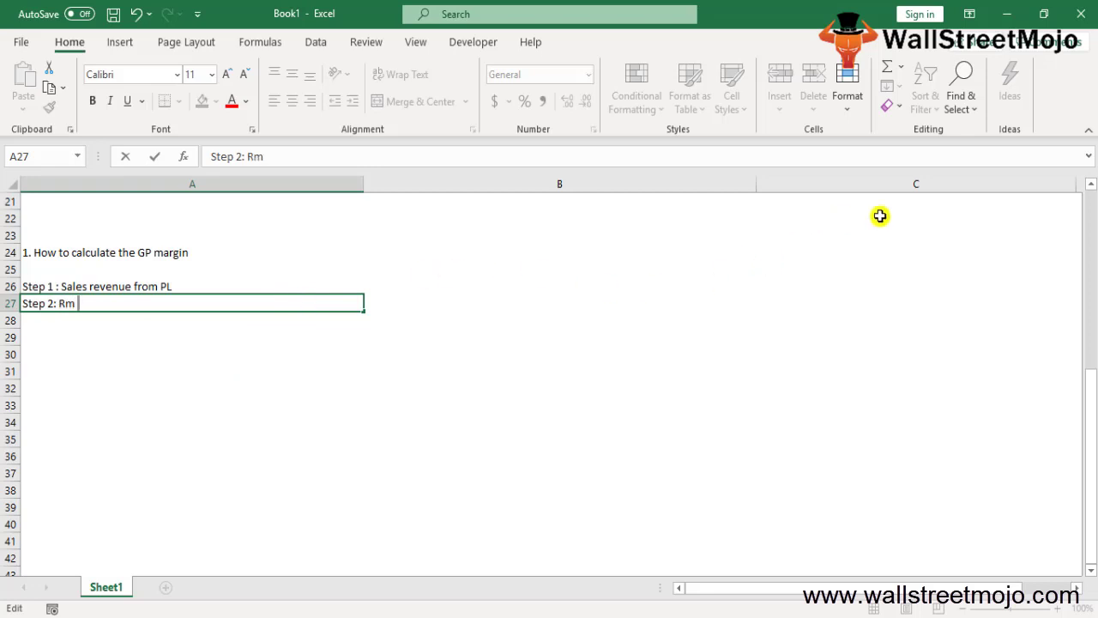
text(+ :abour expen)
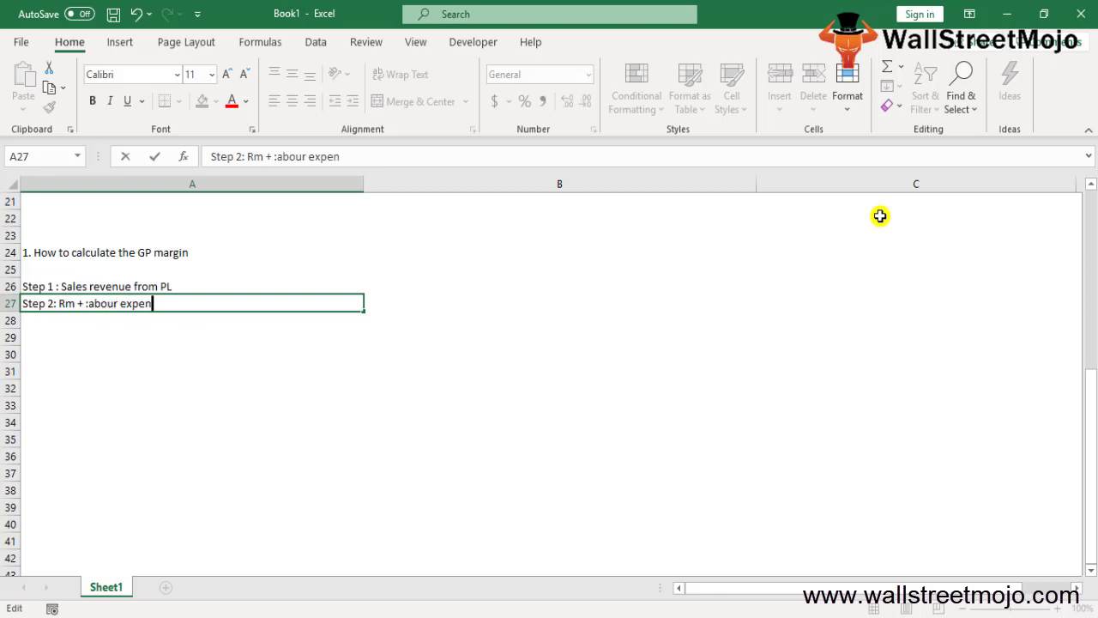
text(ses)
key(Return)
Step: Enter the formula text "Cost of goods sold = Raw material cost + Labour cost + other direct expenses" in cell A28
text(Cost)
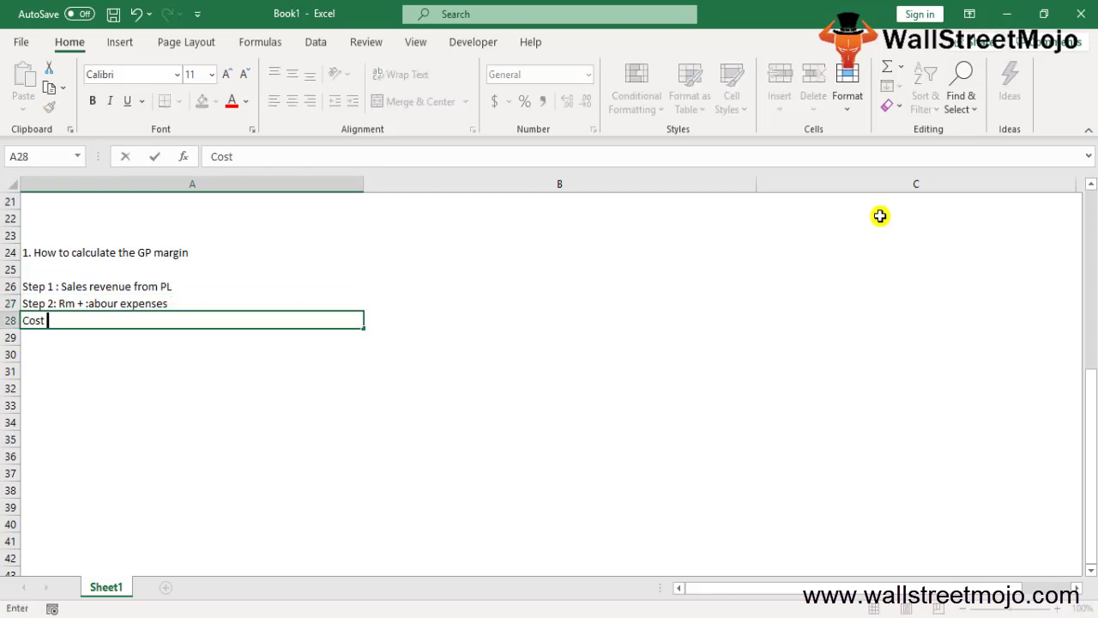
text(of goods sold )
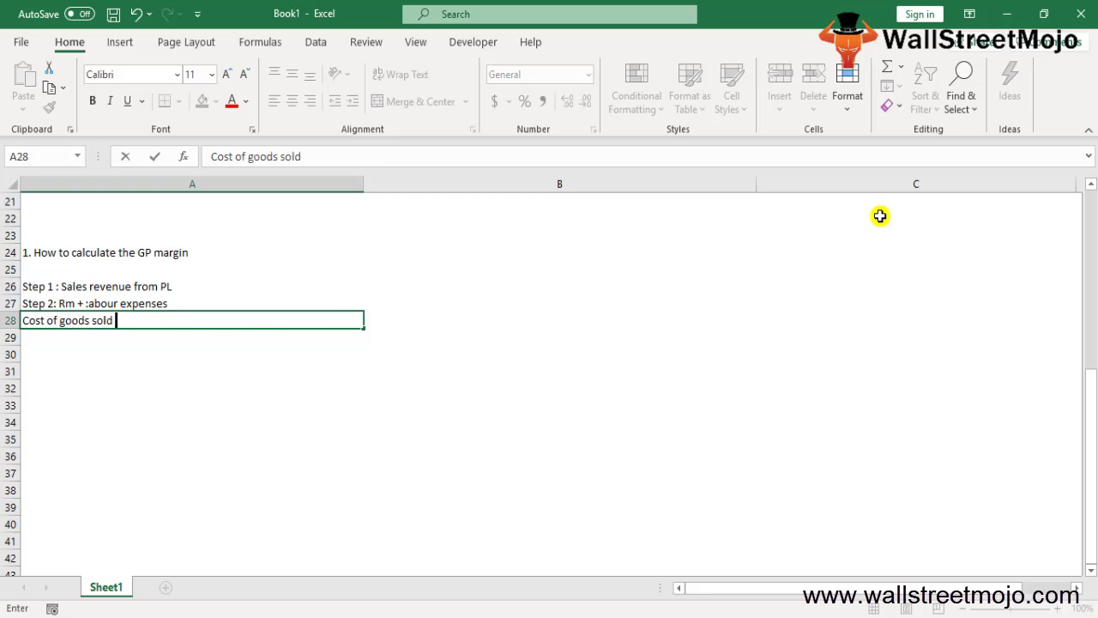
text(= Raw mat)
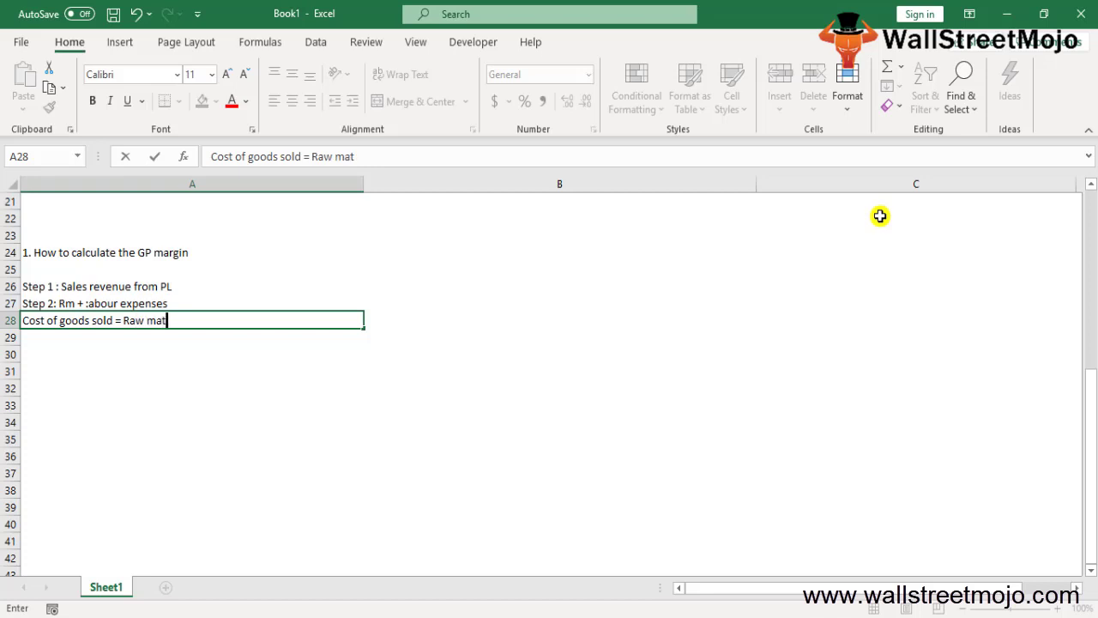
text(erial cost + Labour cos)
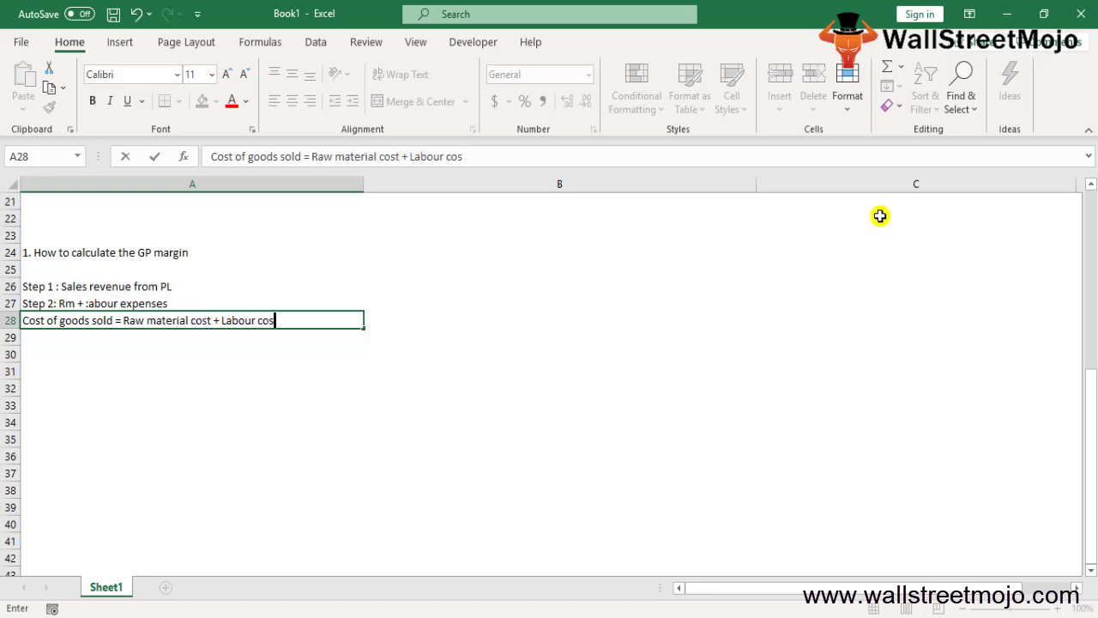
text(t )
text(+ other dir)
text(ect epx)
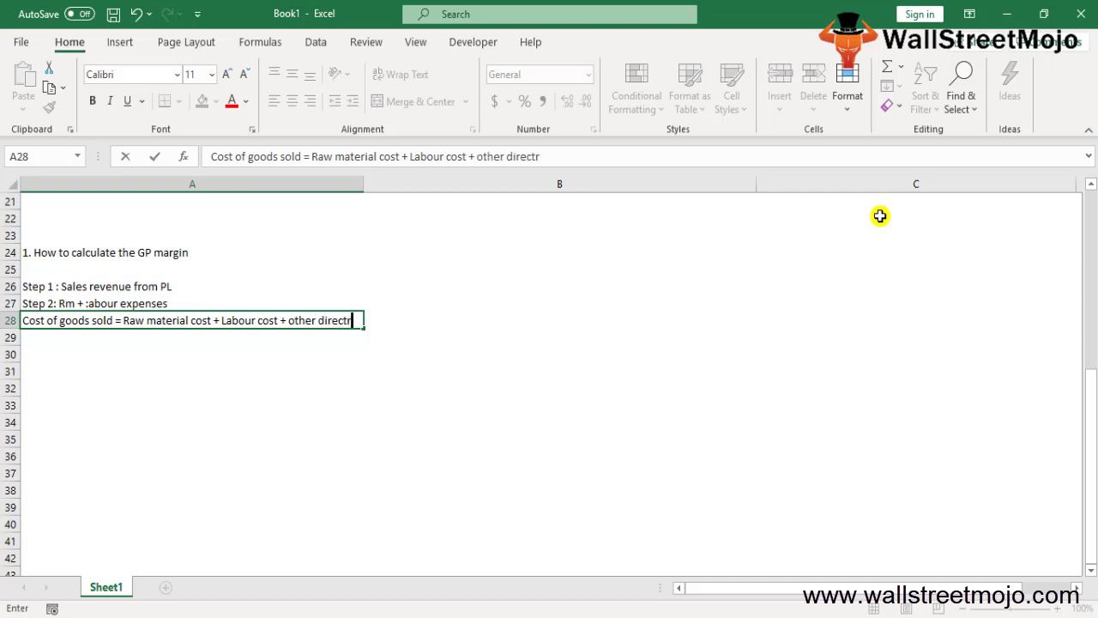
text(n)
key(BackSpace)
key(BackSpace)
key(BackSpace)
text(xpp)
key(BackSpace)
text(enses)
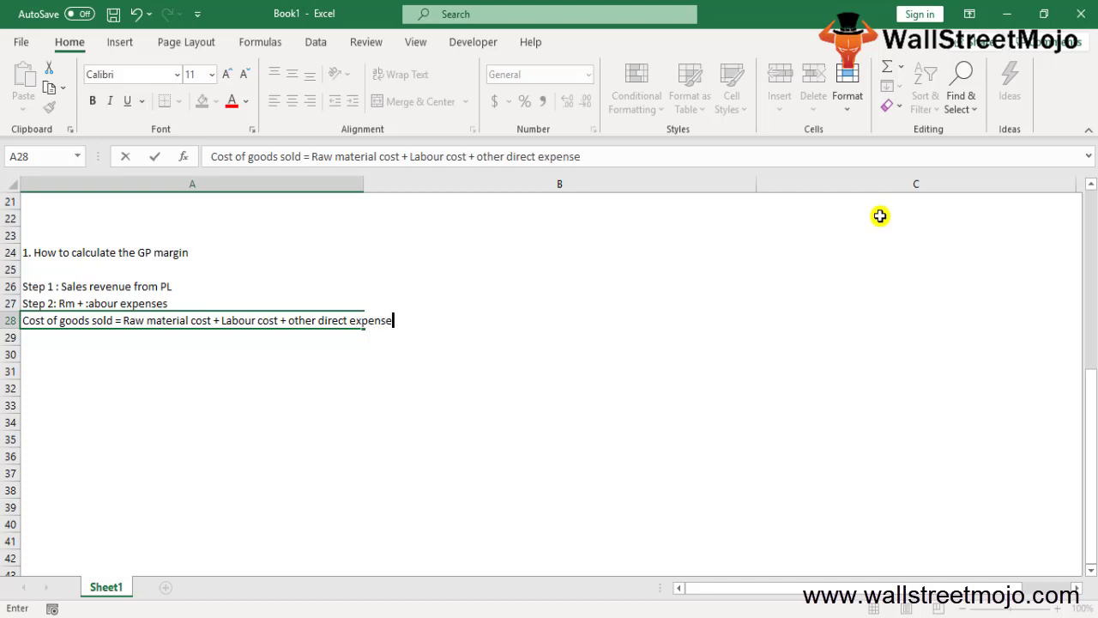
key(Return)
Step: Enter "Step 3 : COGS from the sales revenue" in cell A30, leaving row 29 blank
key(Return)
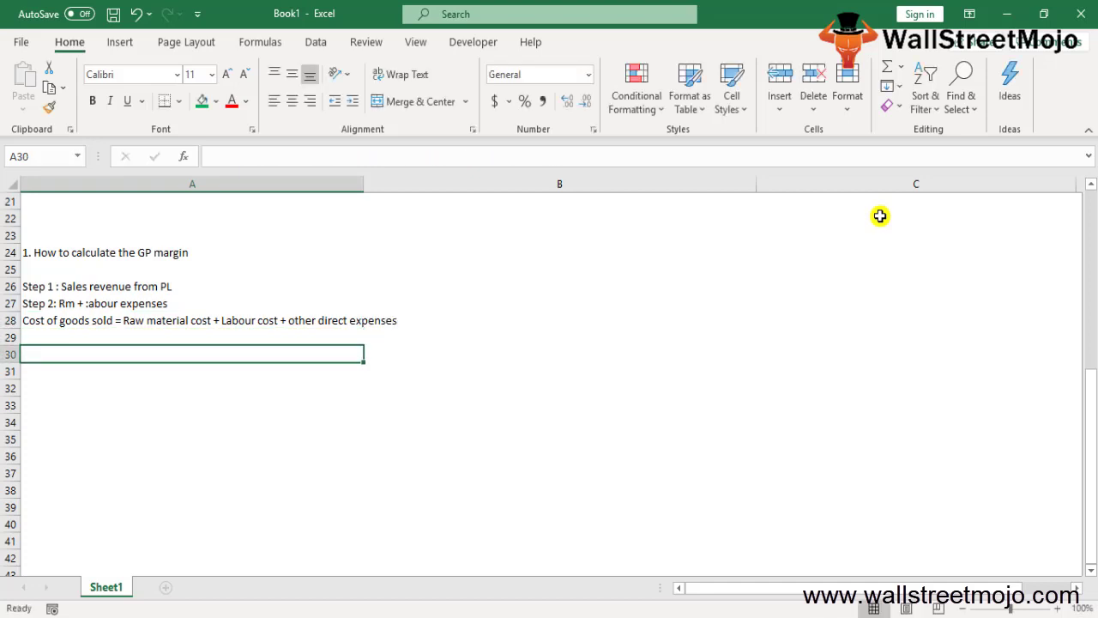
key(Down)
key(Up)
key(Up)
key(Down)
text(Step 3 :)
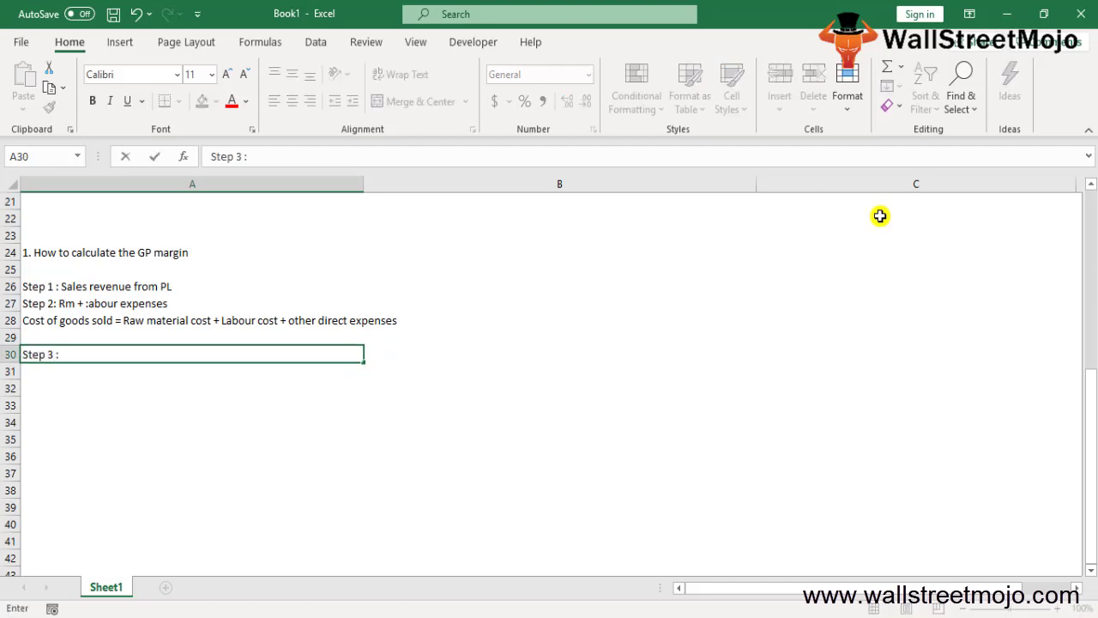
key(Return)
key(Up)
key(F2)
text(COGS from the)
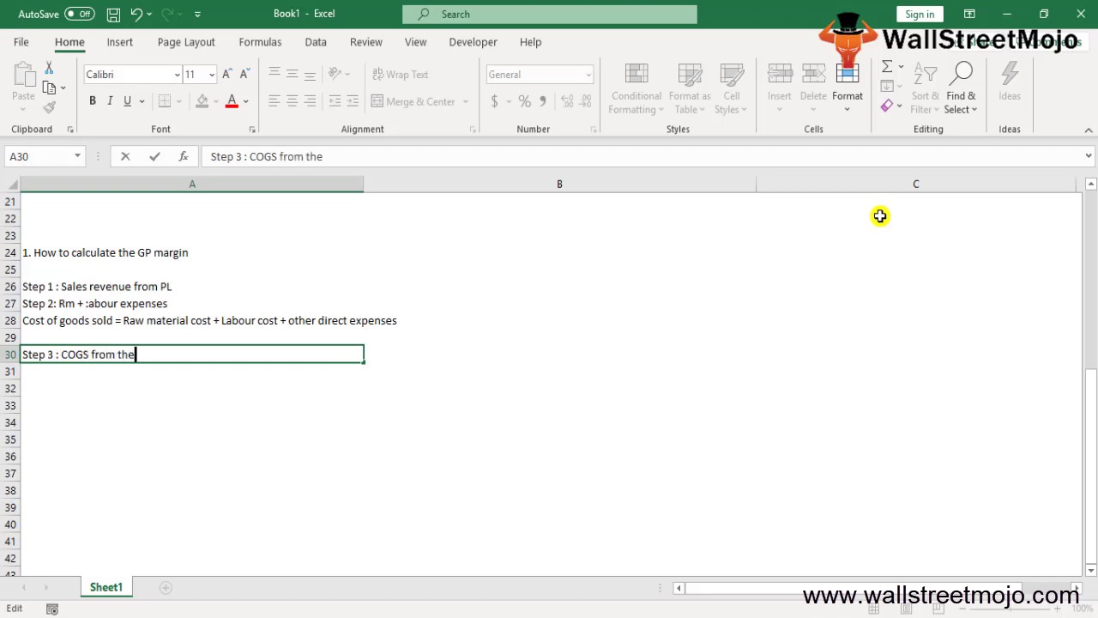
text( sales reveneue)
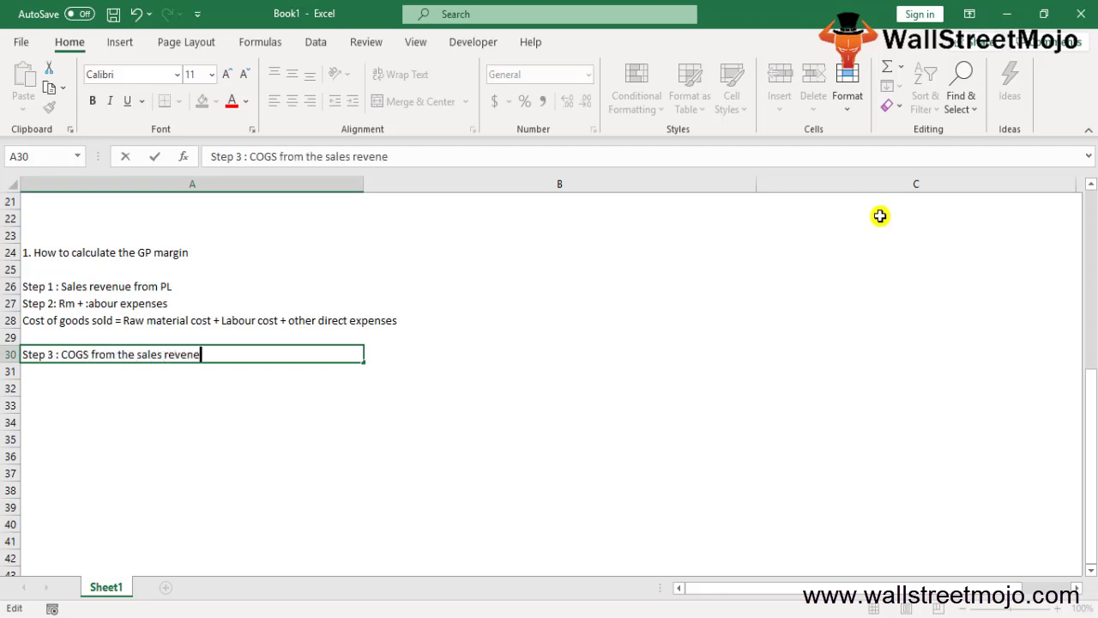
key(BackSpace)
key(BackSpace)
key(BackSpace)
key(BackSpace)
text(nue)
key(Return)
Step: Enter the label "Step 4:" in cell A32, leaving row 31 blank
key(Return)
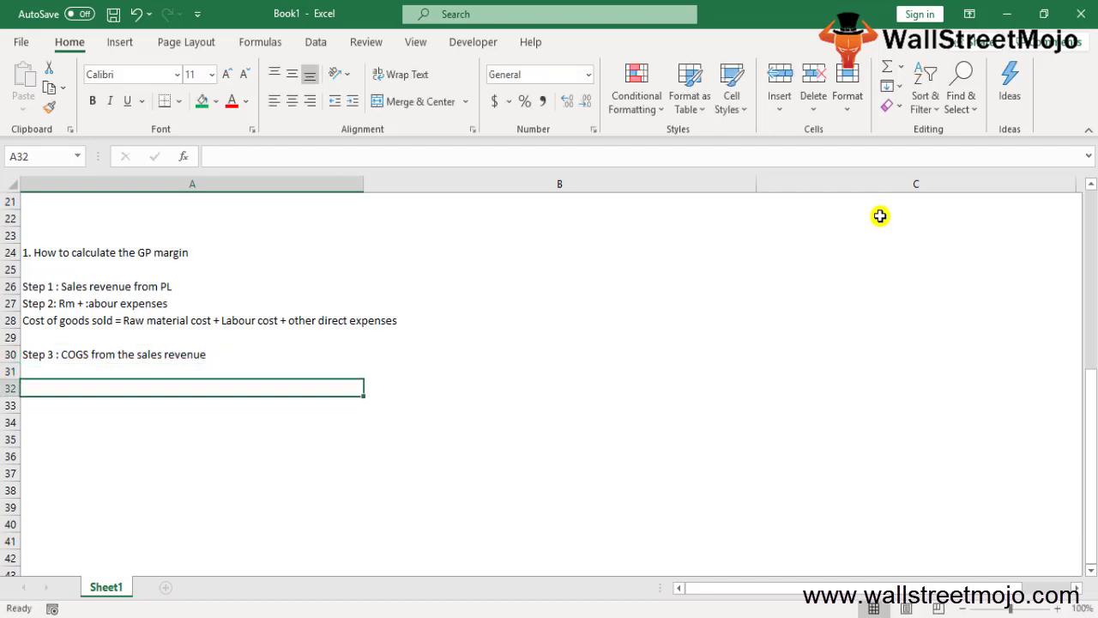
text(Step )
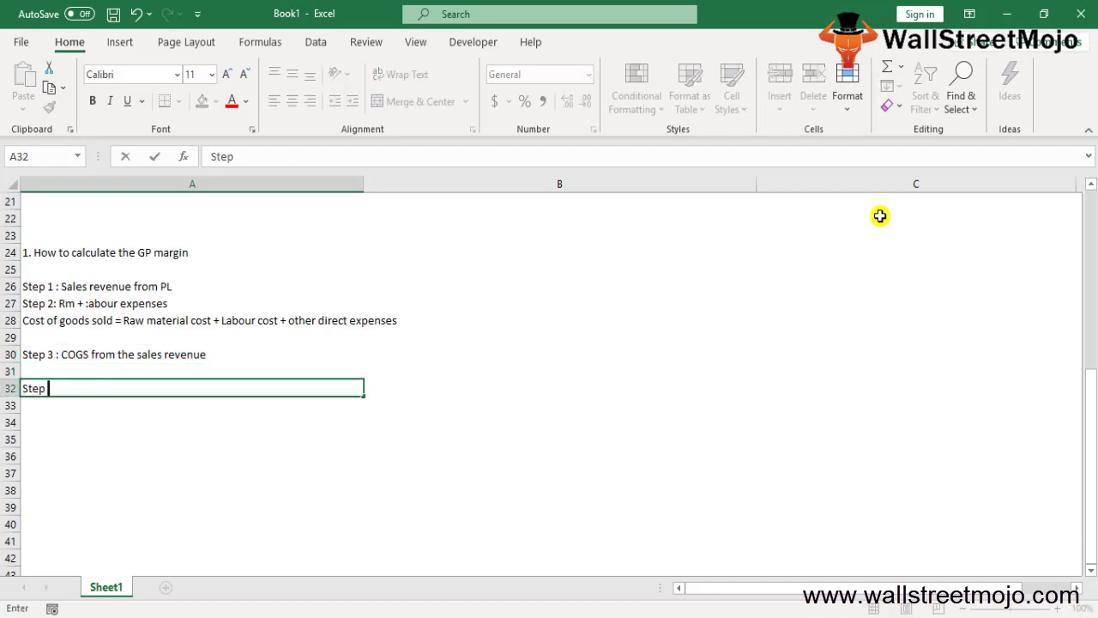
text(4:)
key(Return)
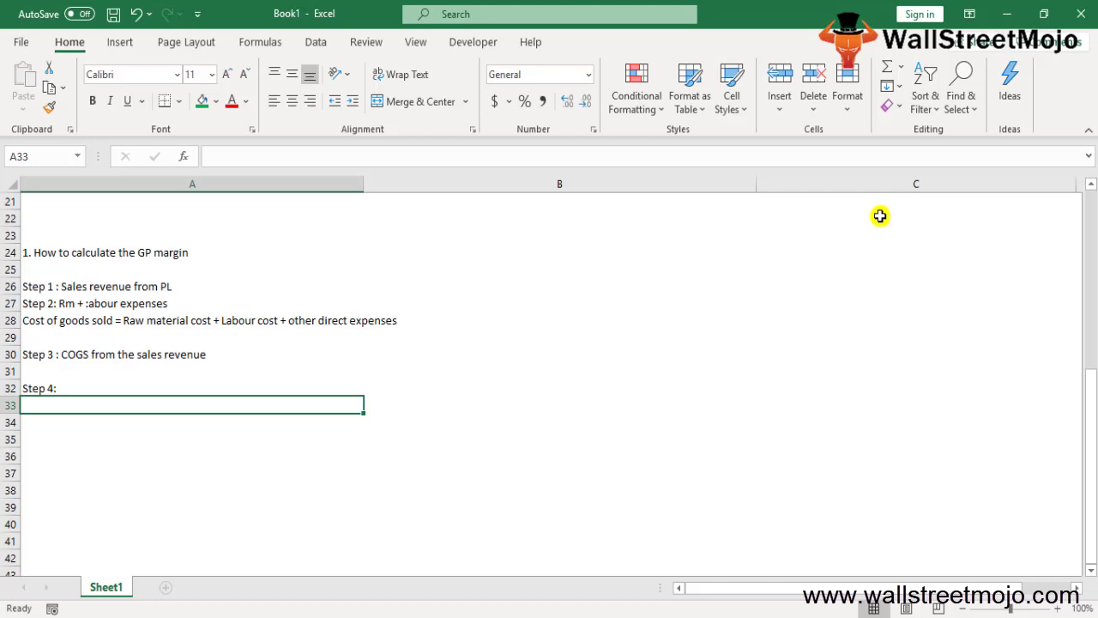
Step: Extend the text in cell A32 to read "Step 4: Gross Profit margin = Revenue - COGS / revnue *100%"
key(Up)
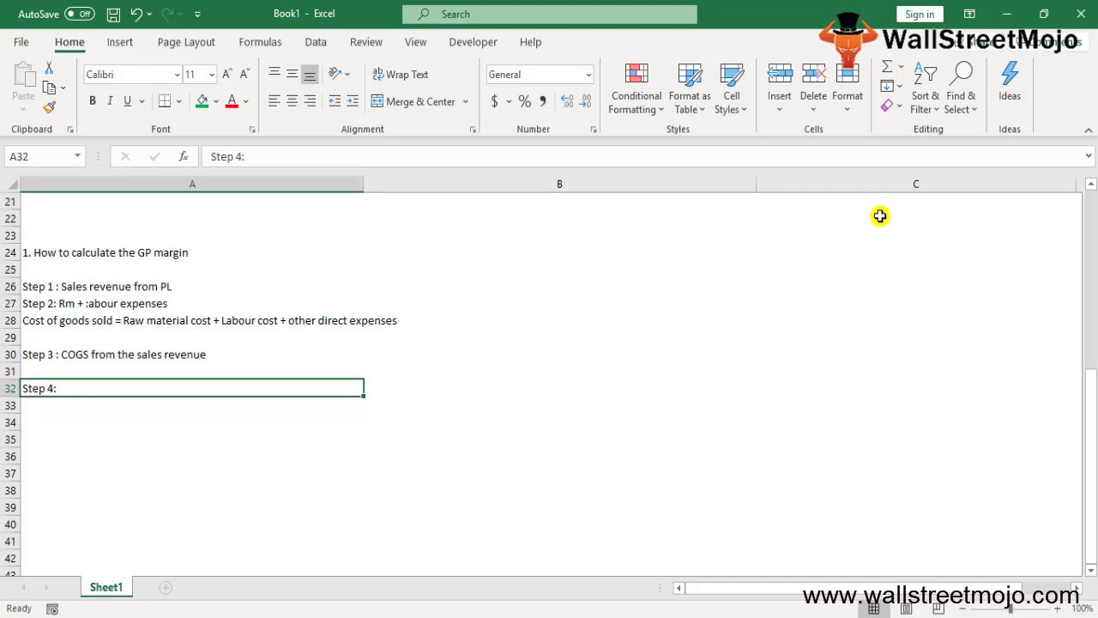
key(F2)
text(Gros)
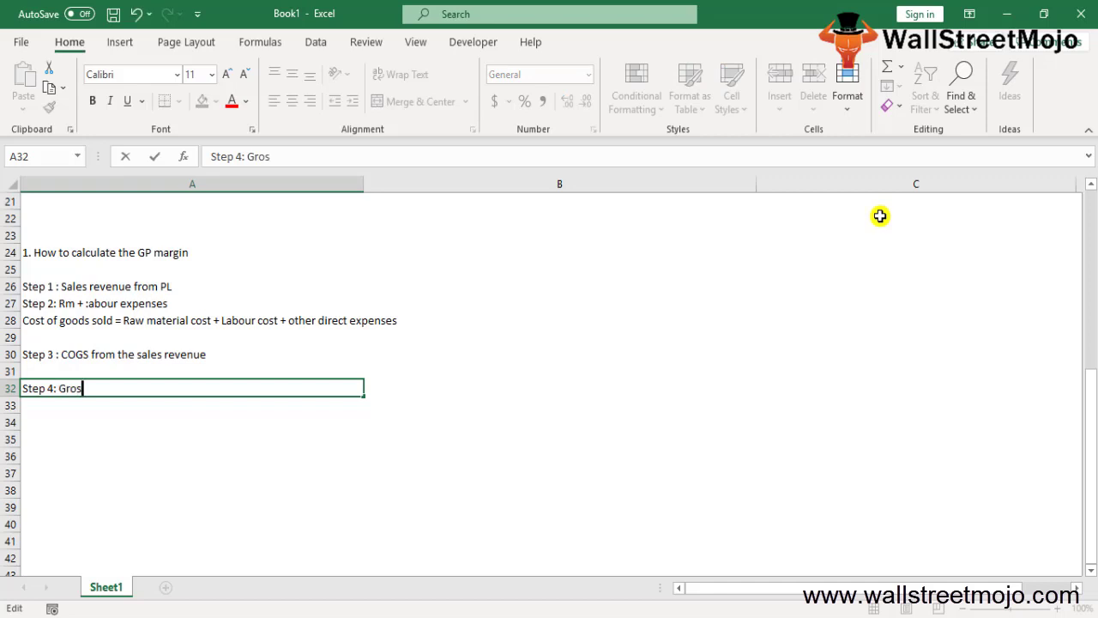
text(s Profit margin)
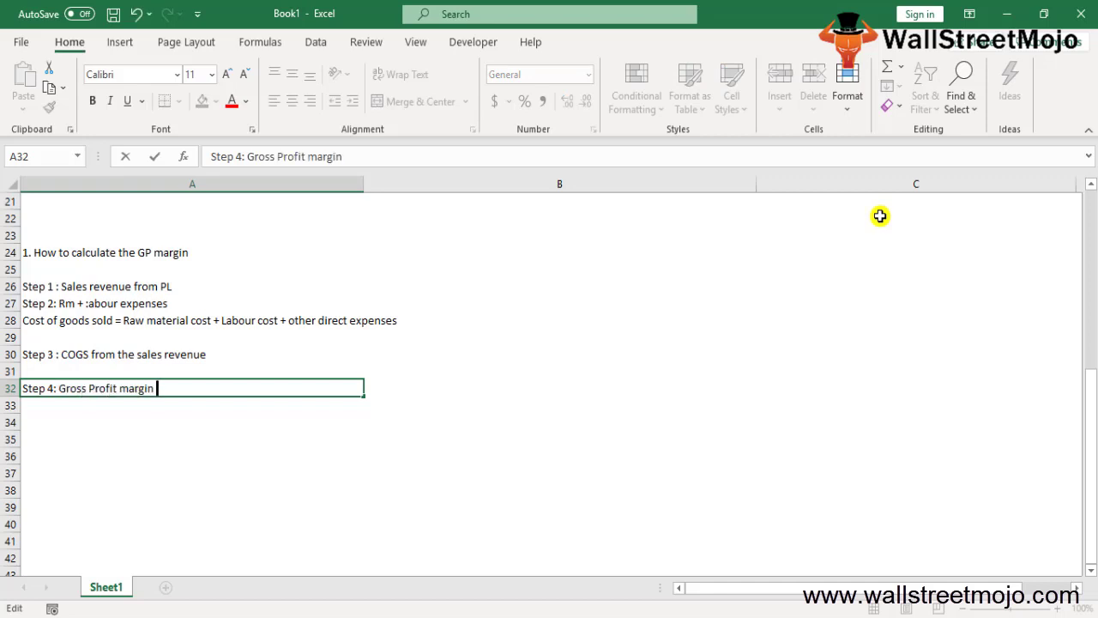
text( = Rev)
key(BackSpace)
key(BackSpace)
text(evenue)
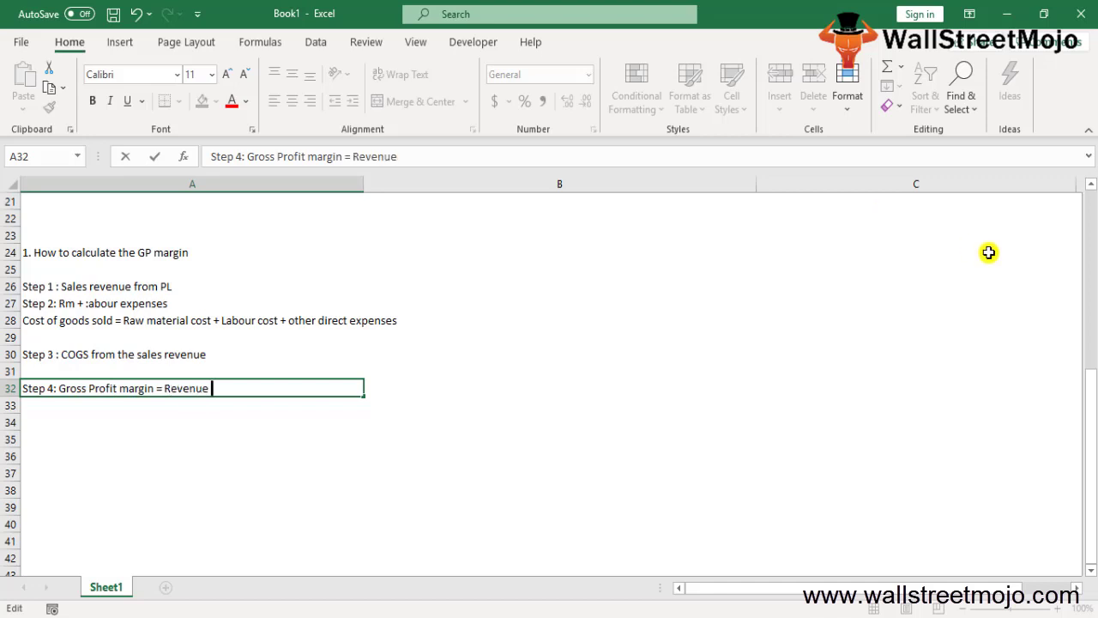
text( - COGS / revn)
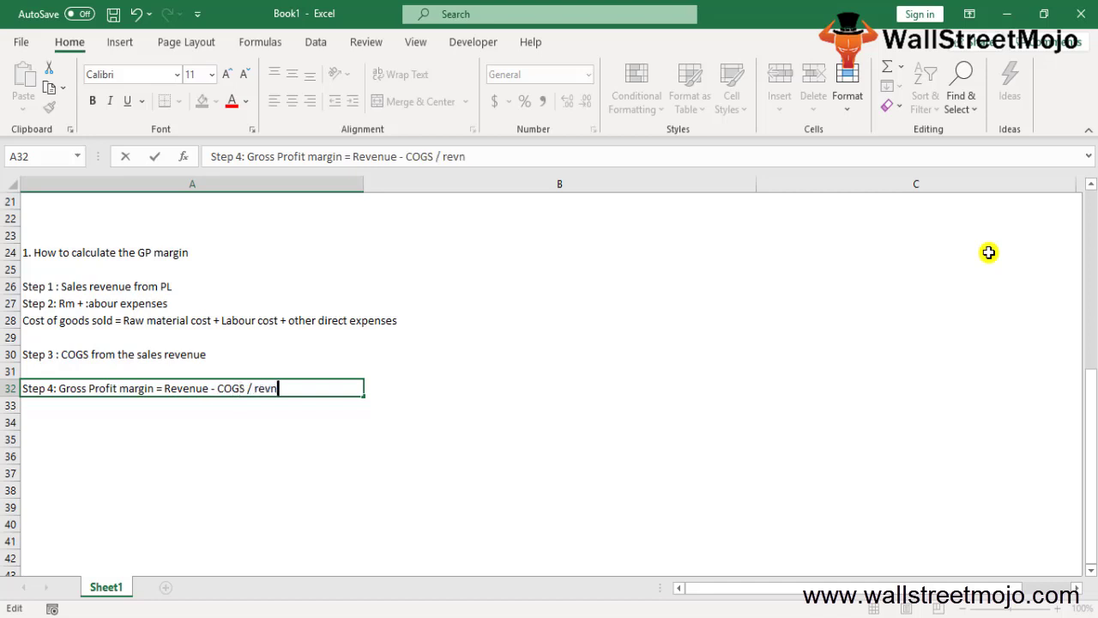
text(ue *100%)
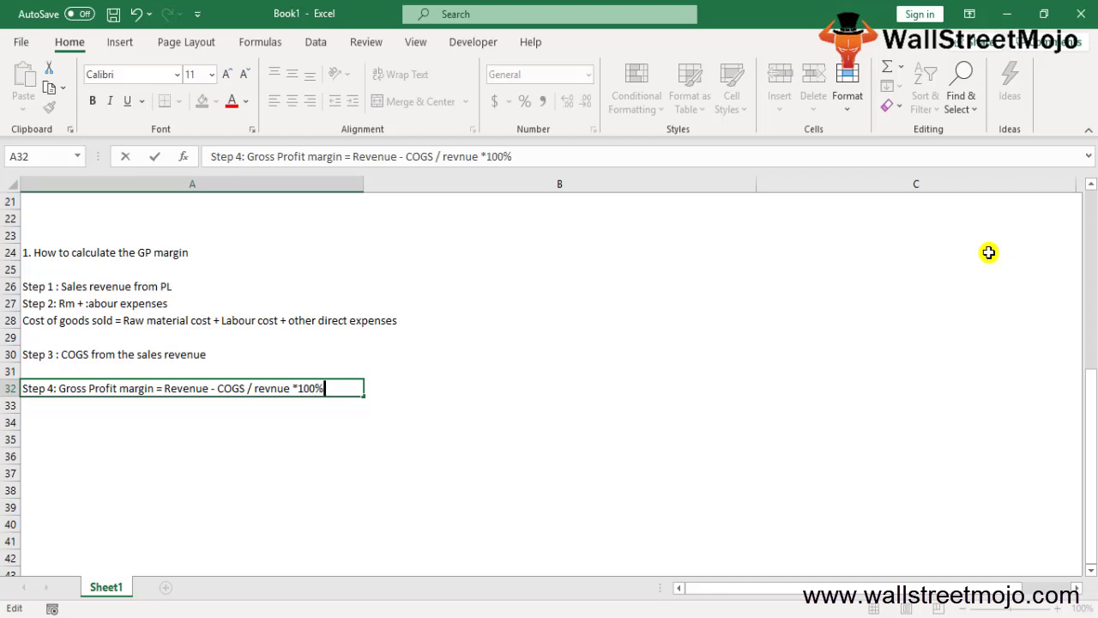
key(Return)
Step: Enter the heading "2. How to calculate the net profit margin" in cell B23
key(Down)
key(Down)
key(Down)
key(Up)
key(Up)
key(Up)
key(Up)
key(Up)
key(Up)
key(Up)
key(Up)
key(Up)
key(Up)
key(Up)
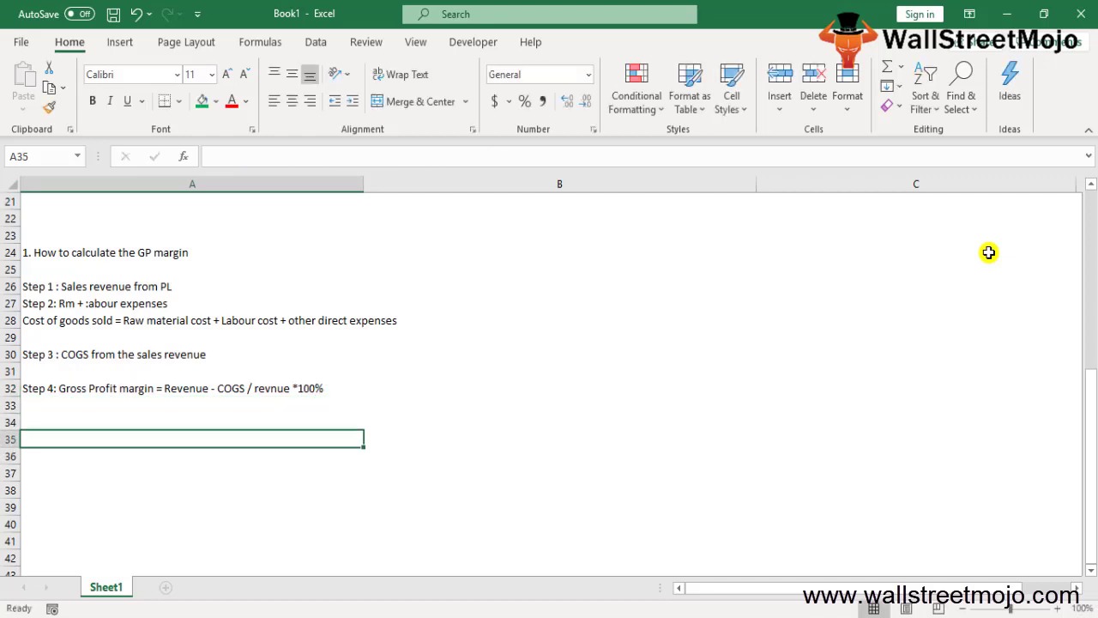
key(Up)
key(Up)
key(Right)
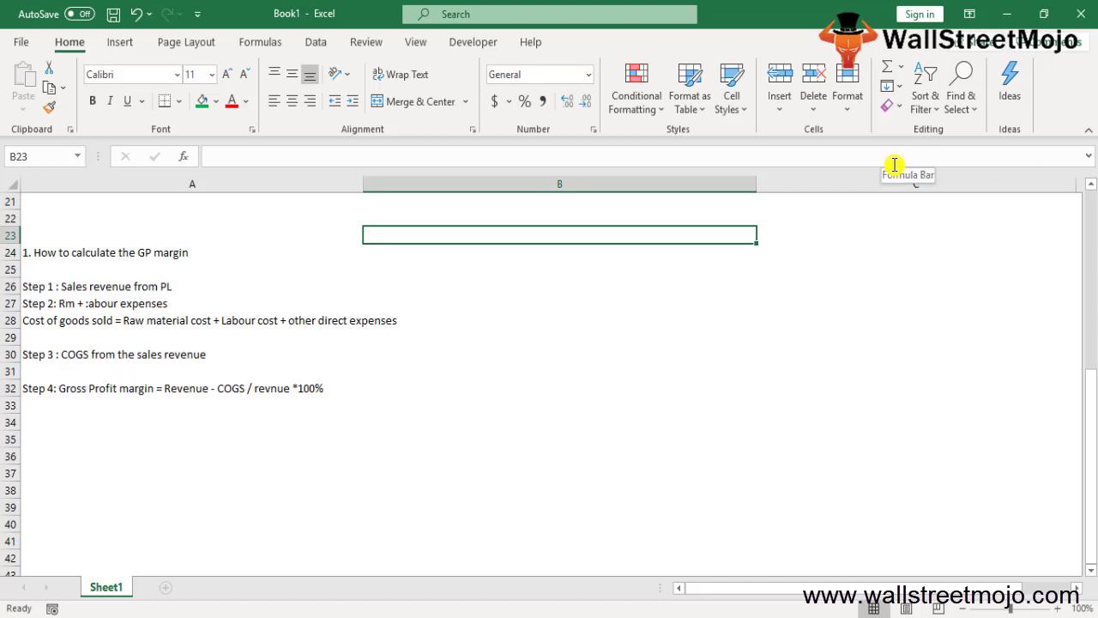
text(2.)
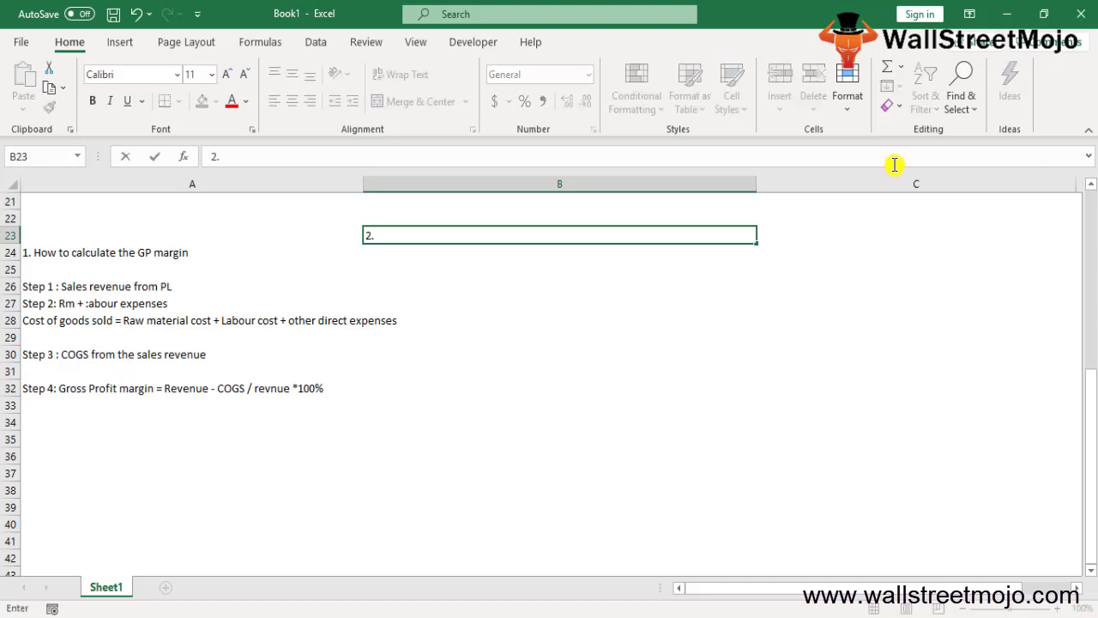
text( How to calculate th)
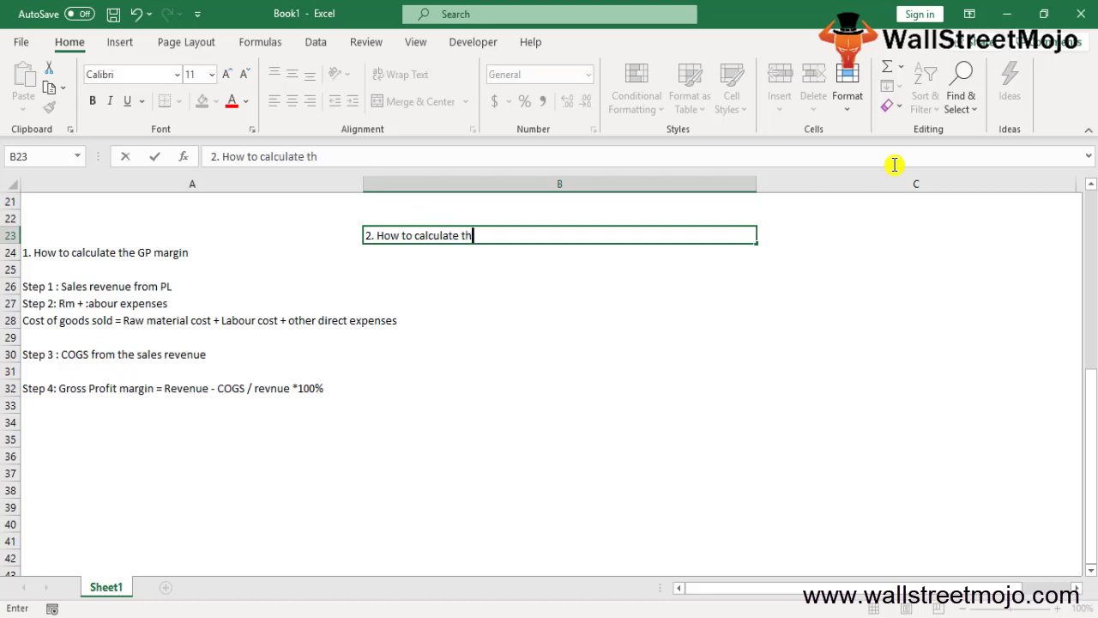
text(e net profit amr)
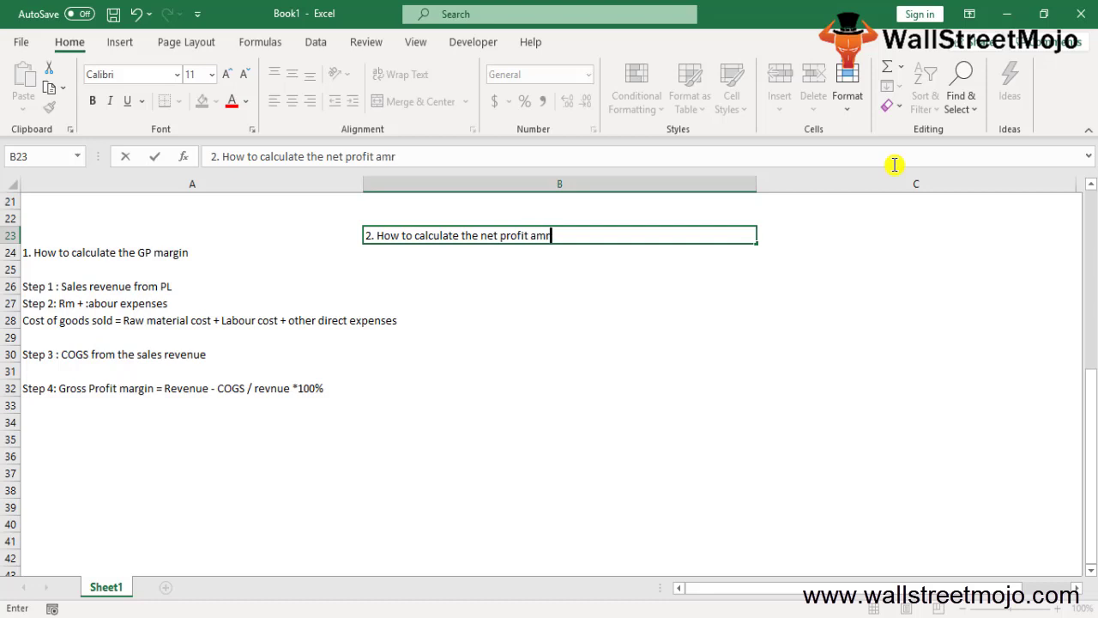
key(BackSpace)
key(BackSpace)
key(BackSpace)
text(margin)
key(Return)
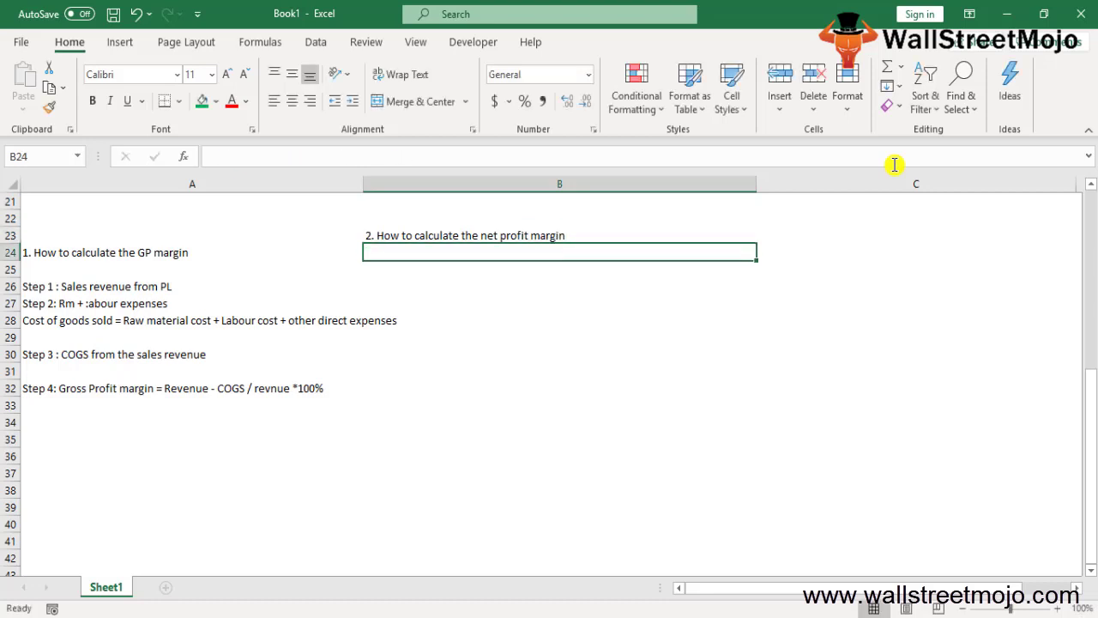
Step: Enter "1. Sales Revenue" in cell B25 and "2. PAT Net" in cell B26, leaving row 24 blank under the heading
key(Return)
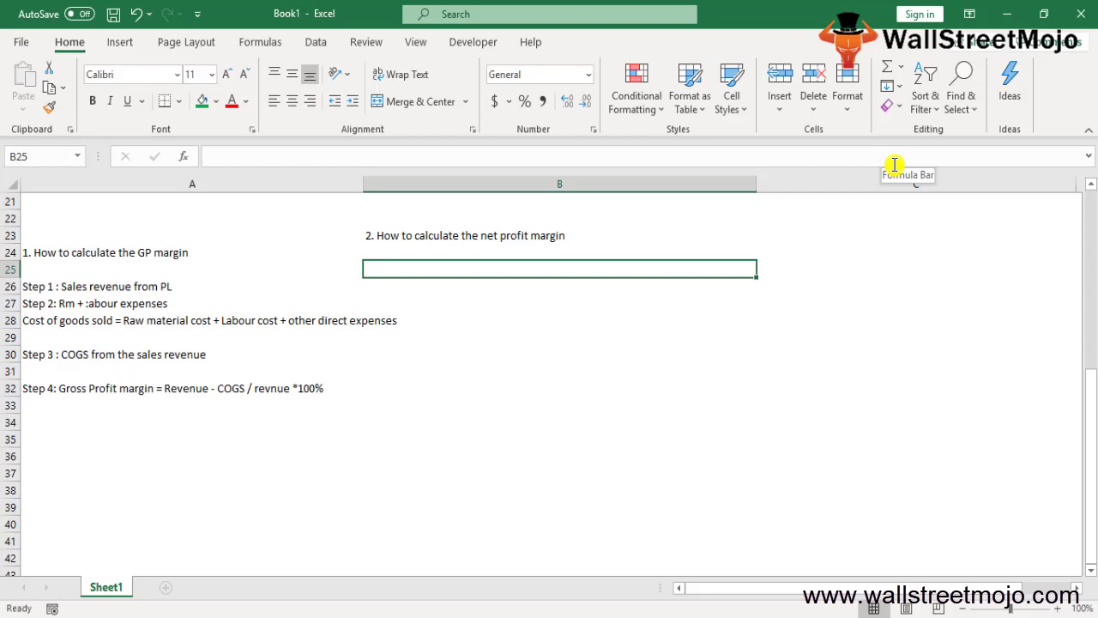
text(1.)
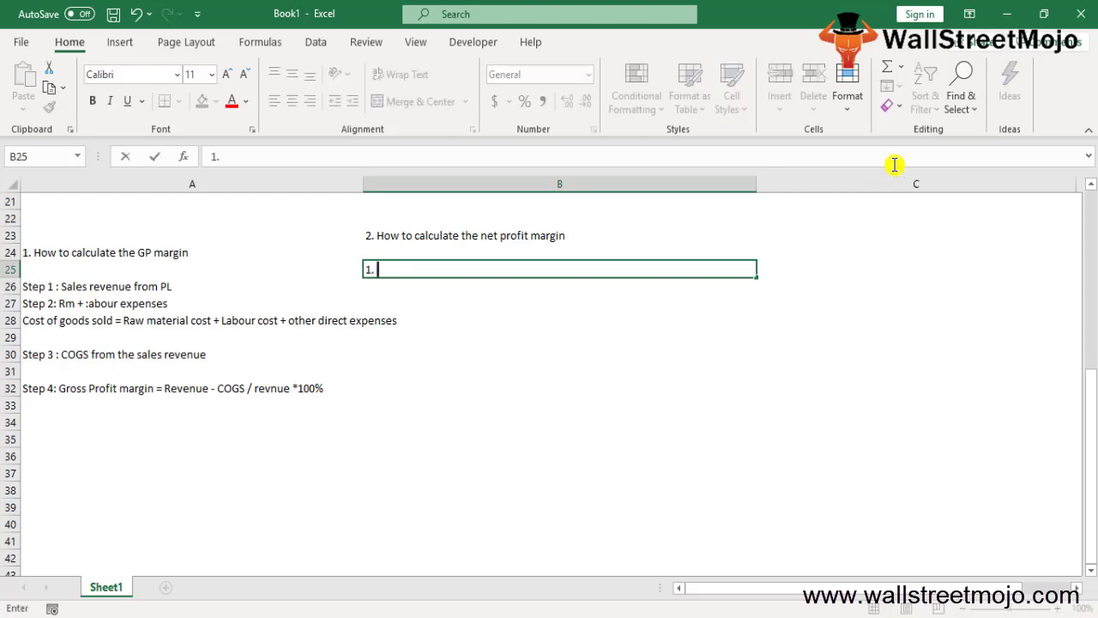
text( Sales Revenue)
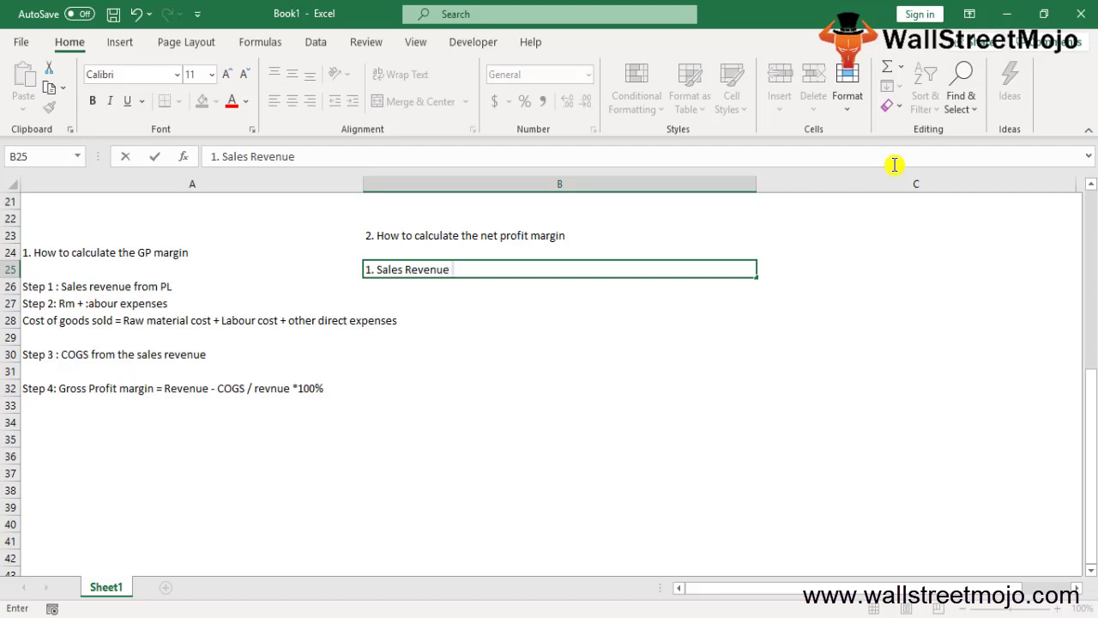
key(Return)
text(2.)
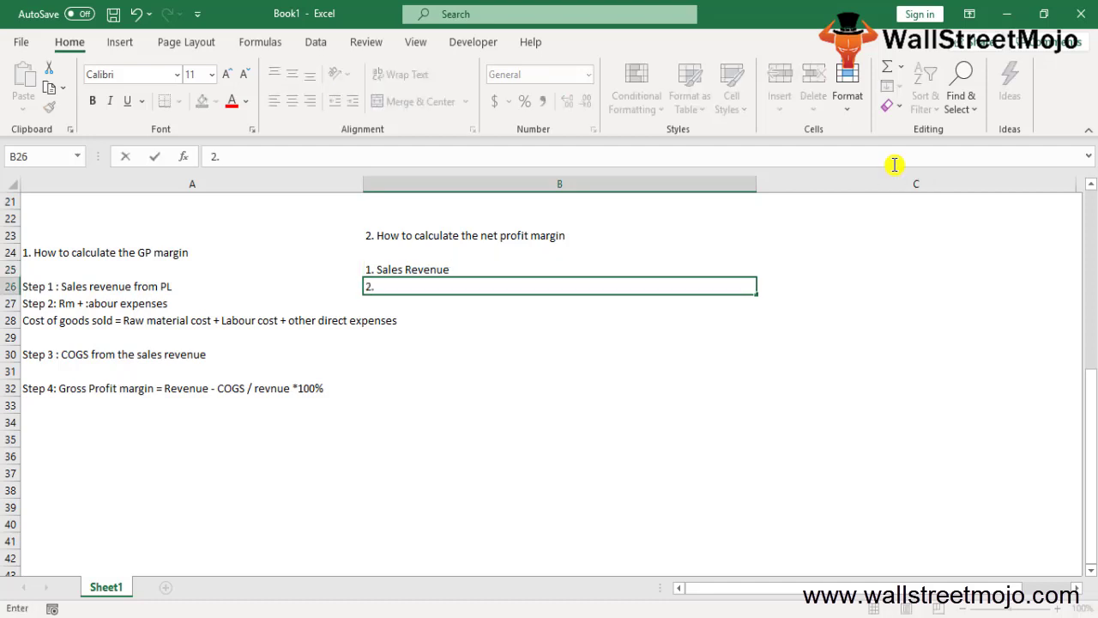
text( PAT)
text(Net)
key(Return)
Step: Enter "3. Net profit margin PAT / Sales revenue *100%" in cell B27
text(3. )
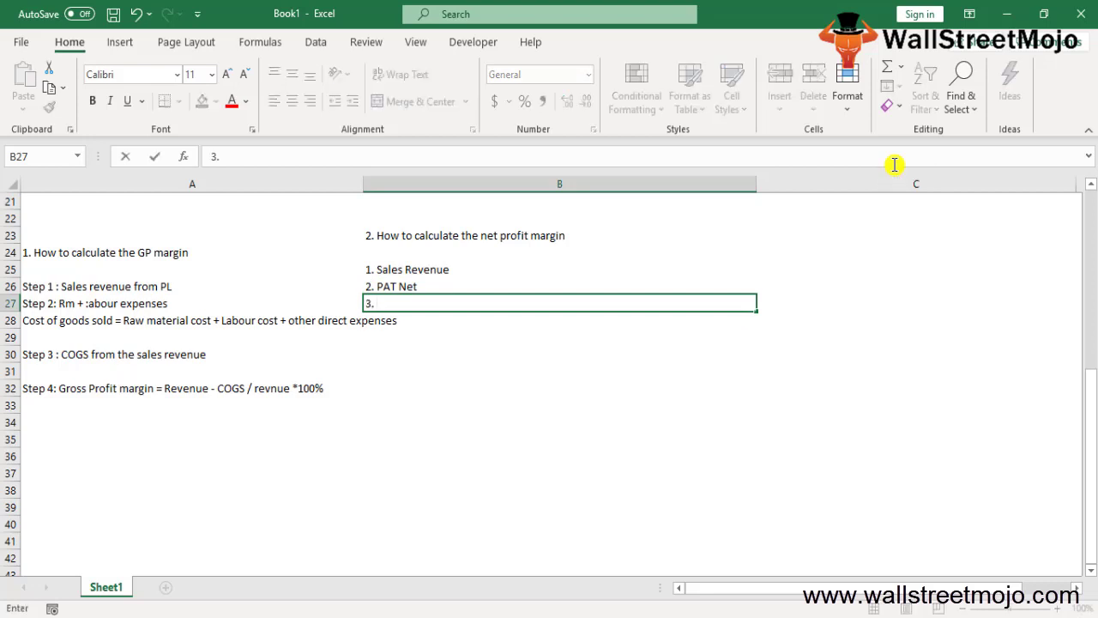
text(Net profit ma)
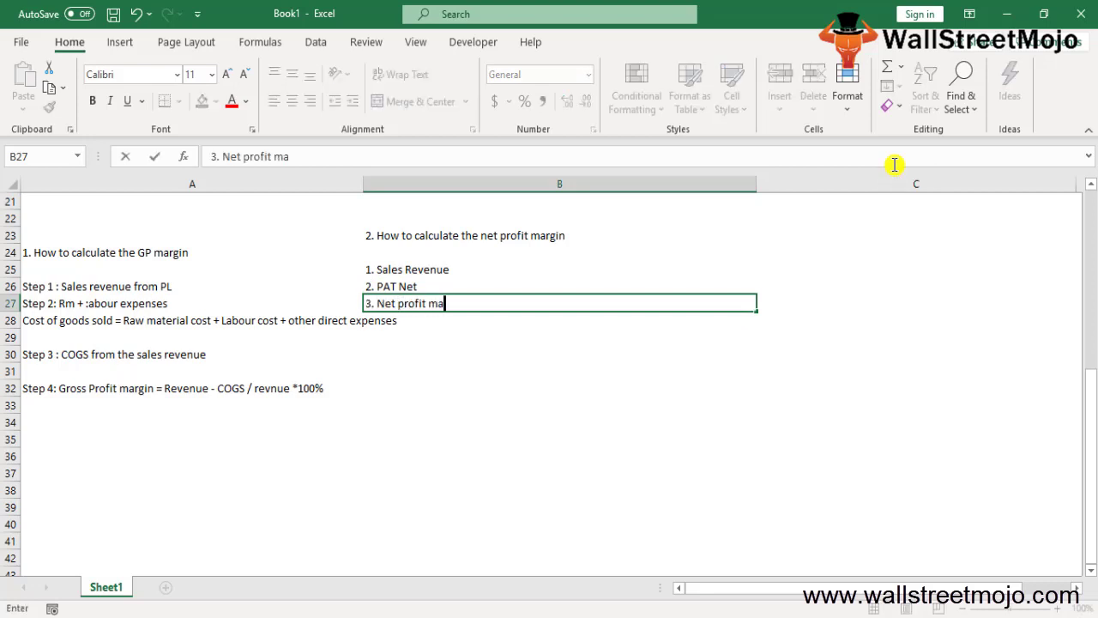
text(rgin PAT )
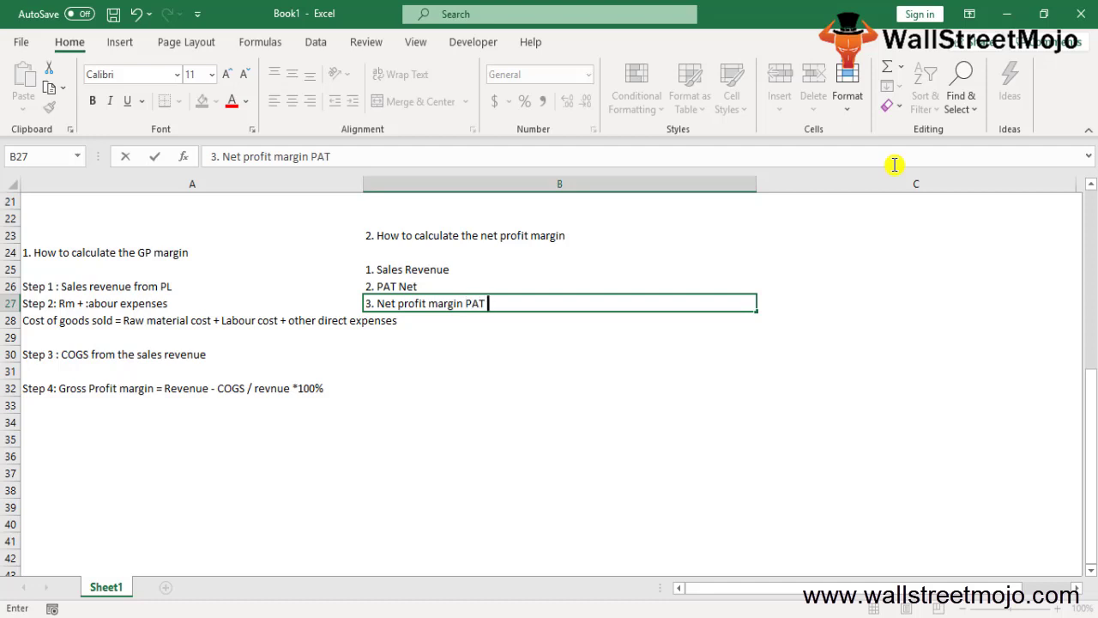
text(/ Sales areveu)
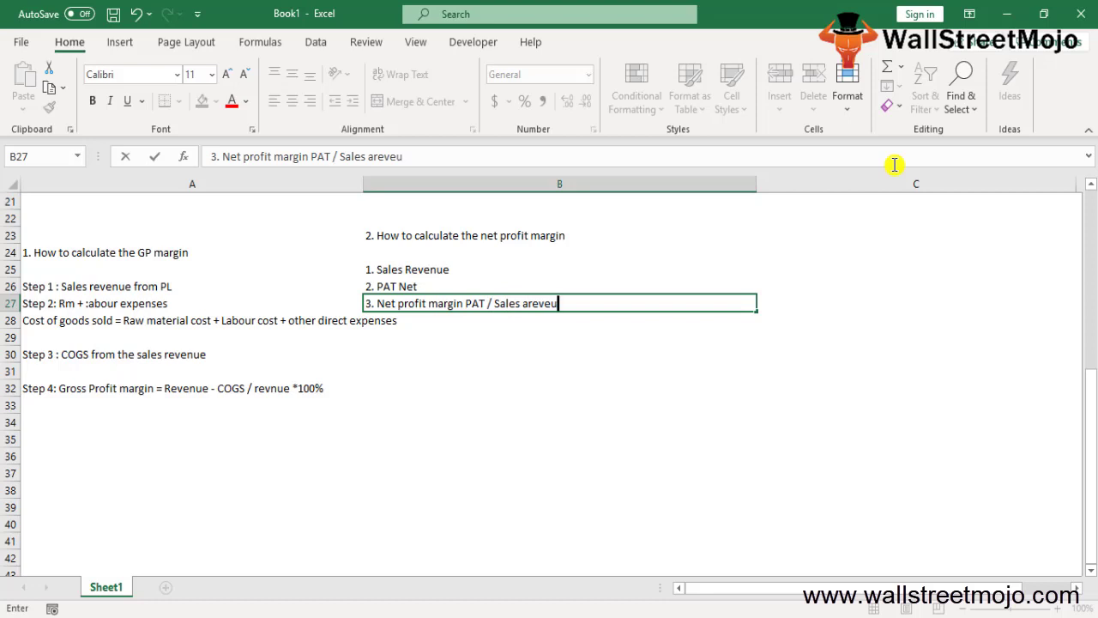
key(BackSpace)
key(BackSpace)
key(BackSpace)
key(BackSpace)
key(BackSpace)
key(BackSpace)
text(revenue *100%)
key(Return)
Step: Enter the formula text "Net profit margin = PAT / Reveneu *100%" in cell B29, leaving row 28 blank
key(Return)
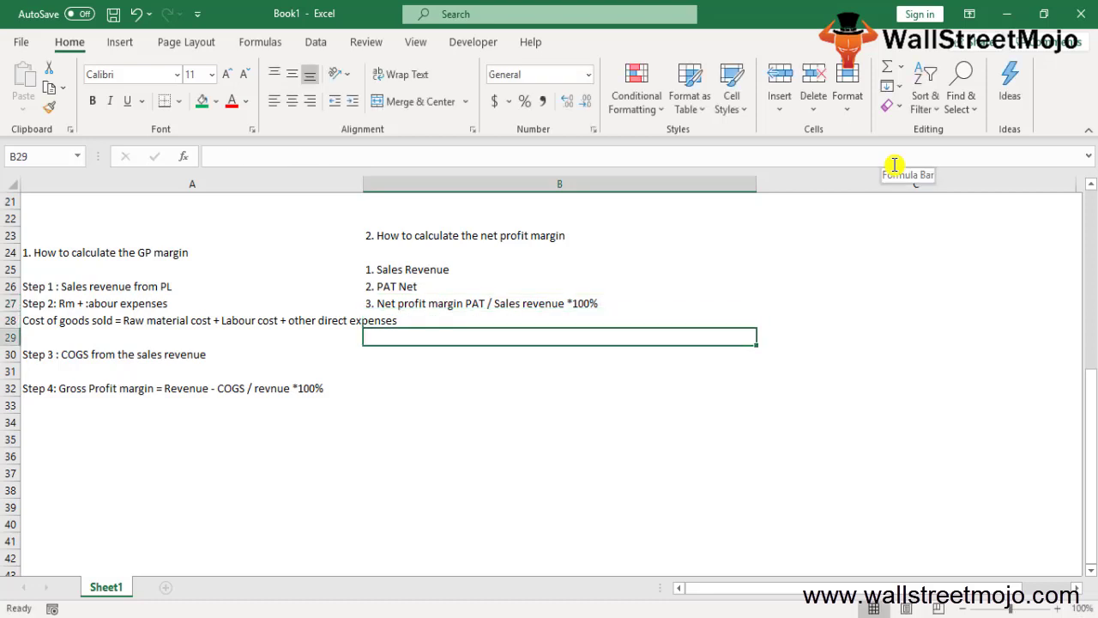
text(Net prof)
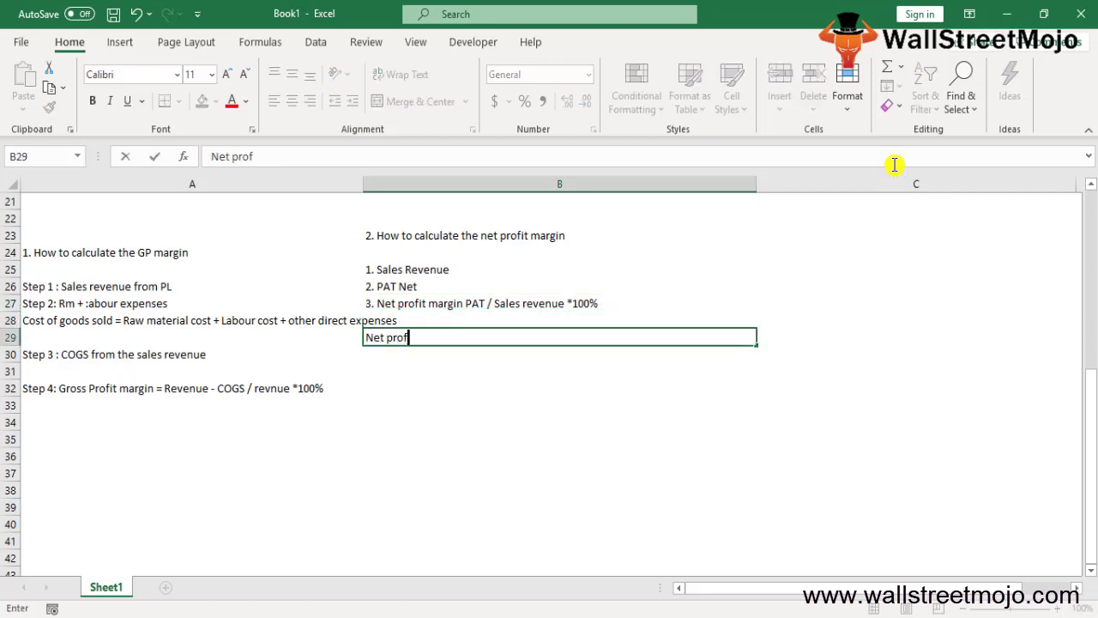
text(it margin )
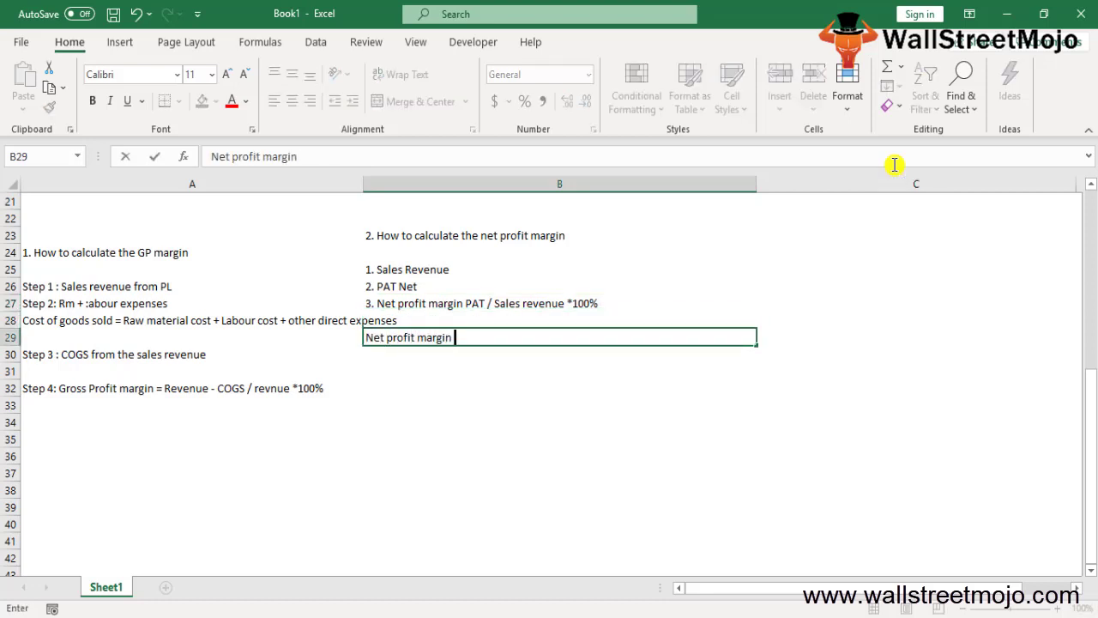
text(= PAT / Revene)
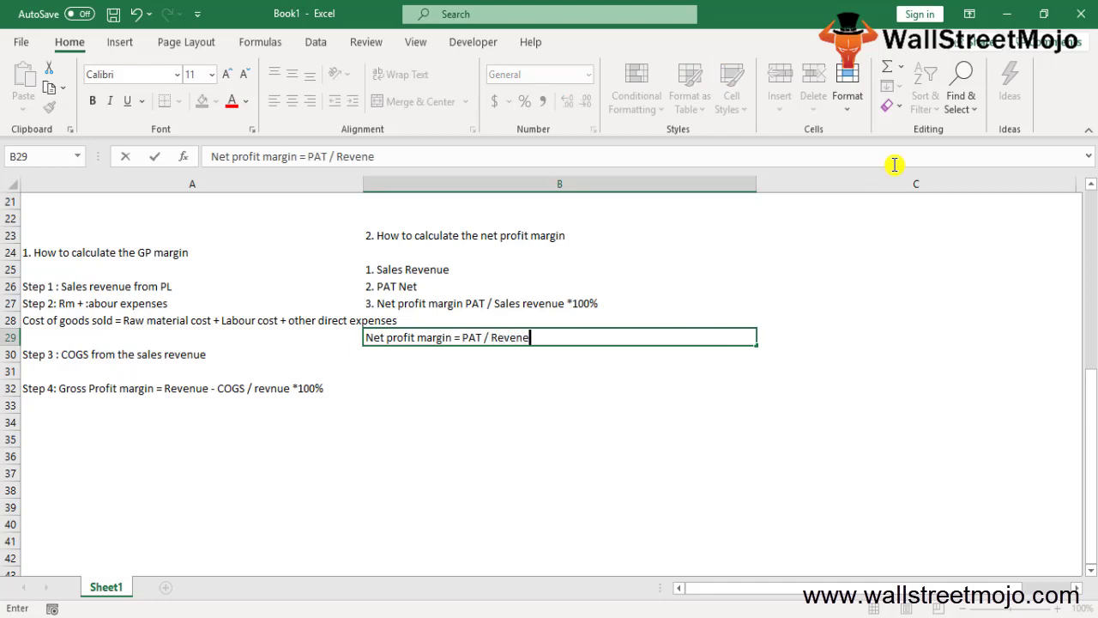
text(u *100%)
key(Return)
key(Up)
key(Down)
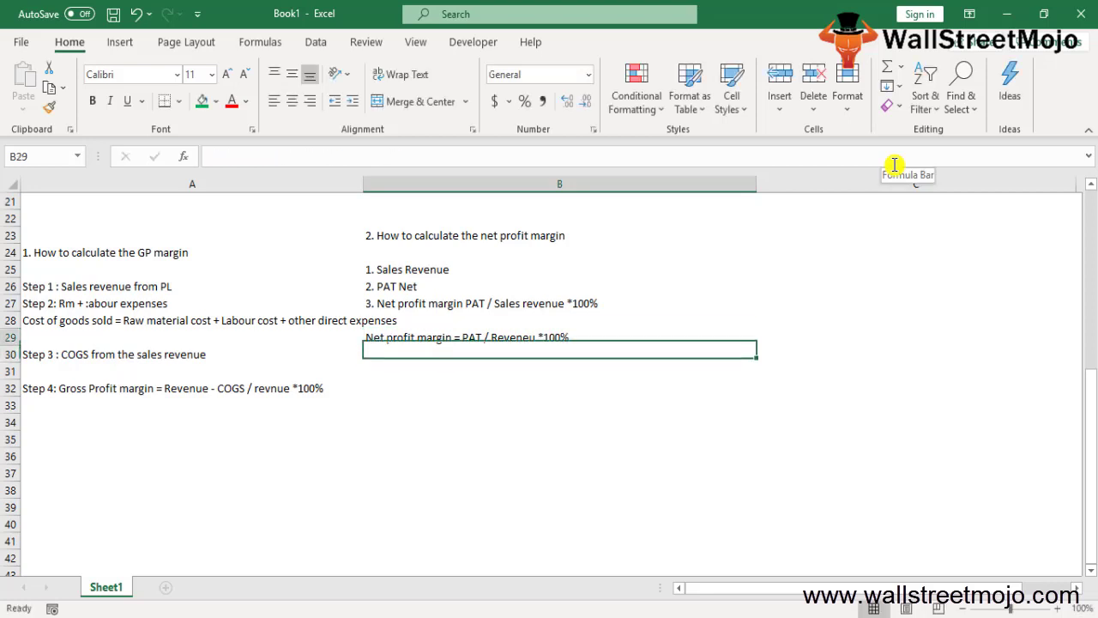
Step: Enter the heading "3. How to calculate the EBITDA margin" in cell C23
key(Up)
key(Up)
key(Up)
key(Up)
key(Up)
key(Up)
key(Up)
key(Right)
text(3.)
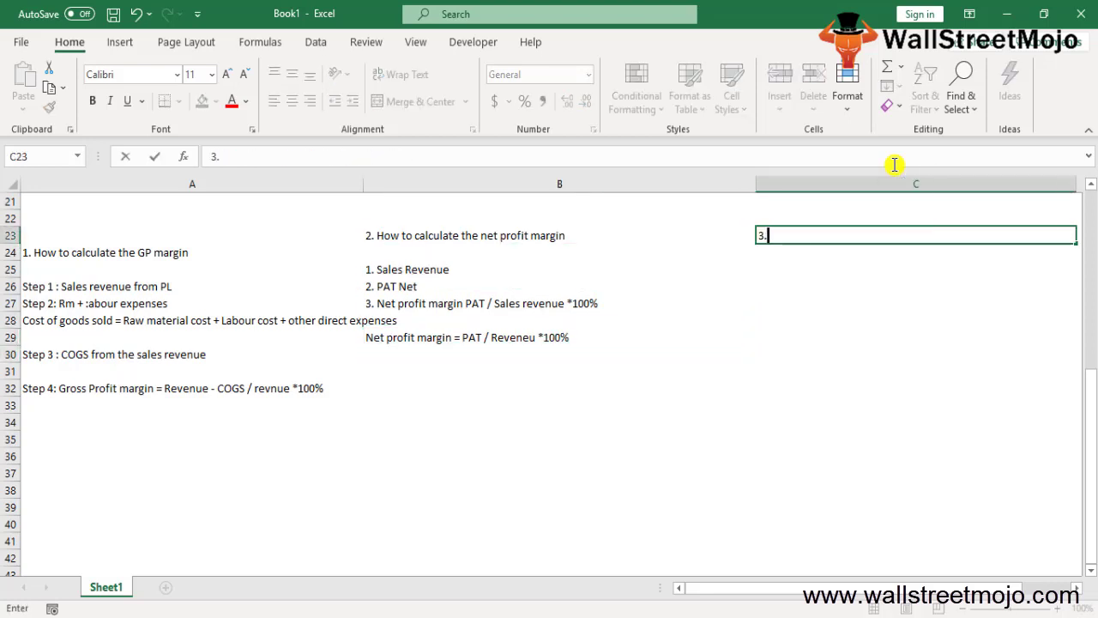
text( Howt)
key(BackSpace)
text(to calcuate)
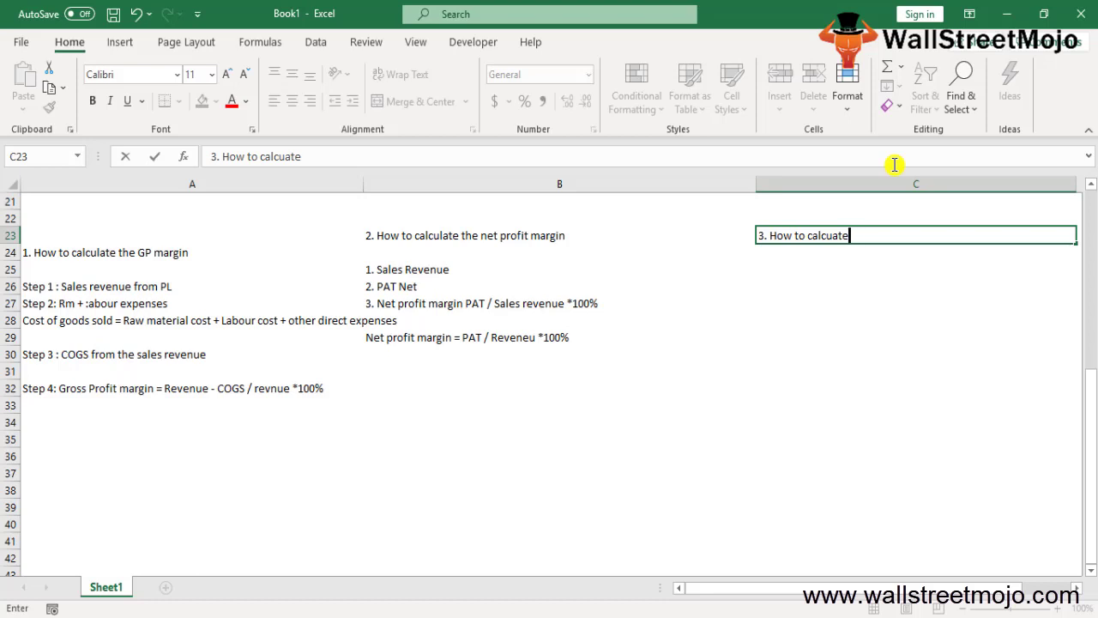
key(BackSpace)
key(BackSpace)
key(BackSpace)
key(BackSpace)
text(ulate the EBITDA margin)
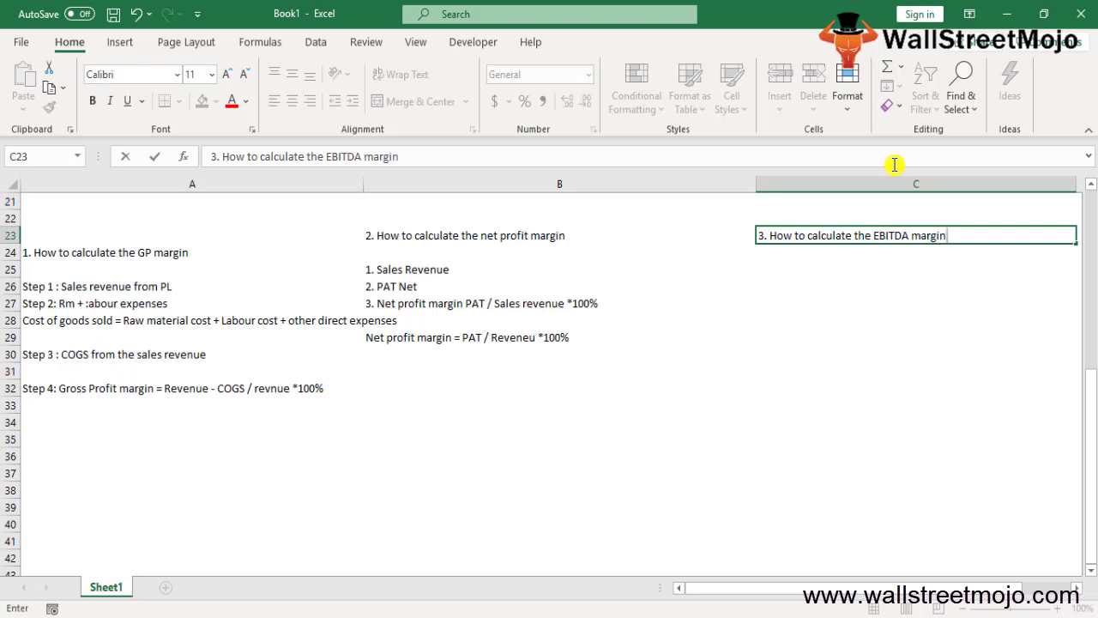
key(Return)
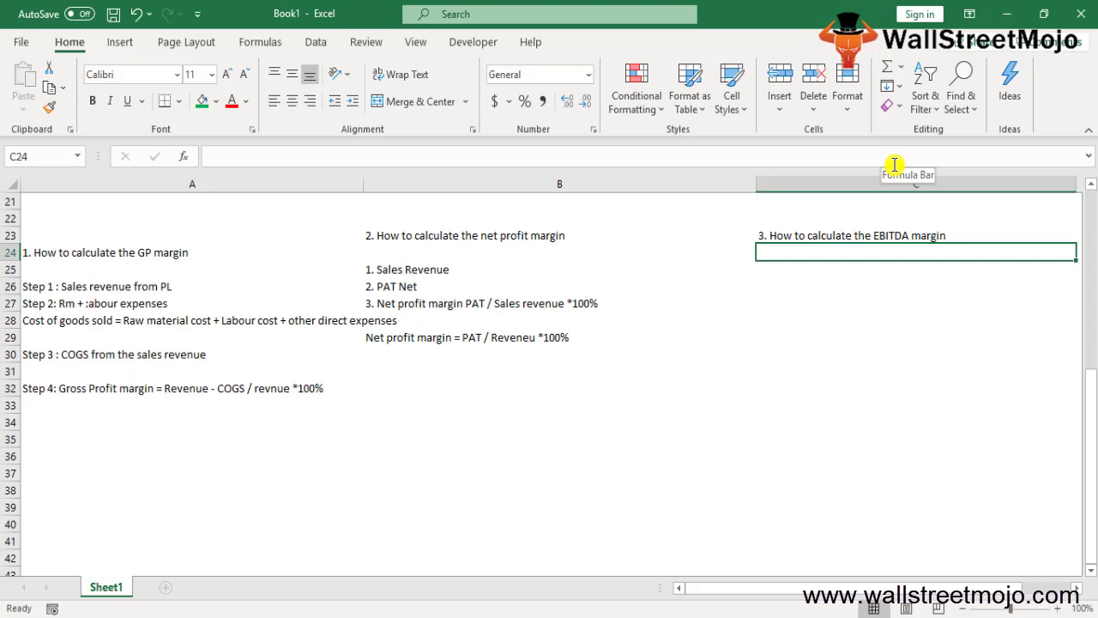
Step: Enter "1. sales revenue" in cell C25, leaving row 24 blank under the EBITDA margin heading
key(Return)
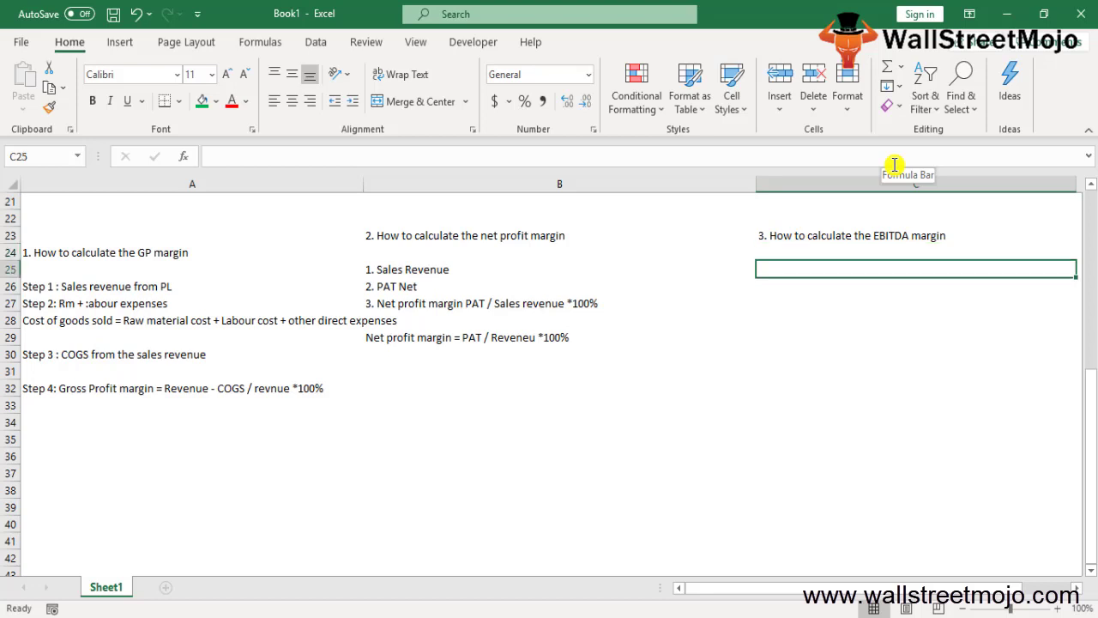
text(1.)
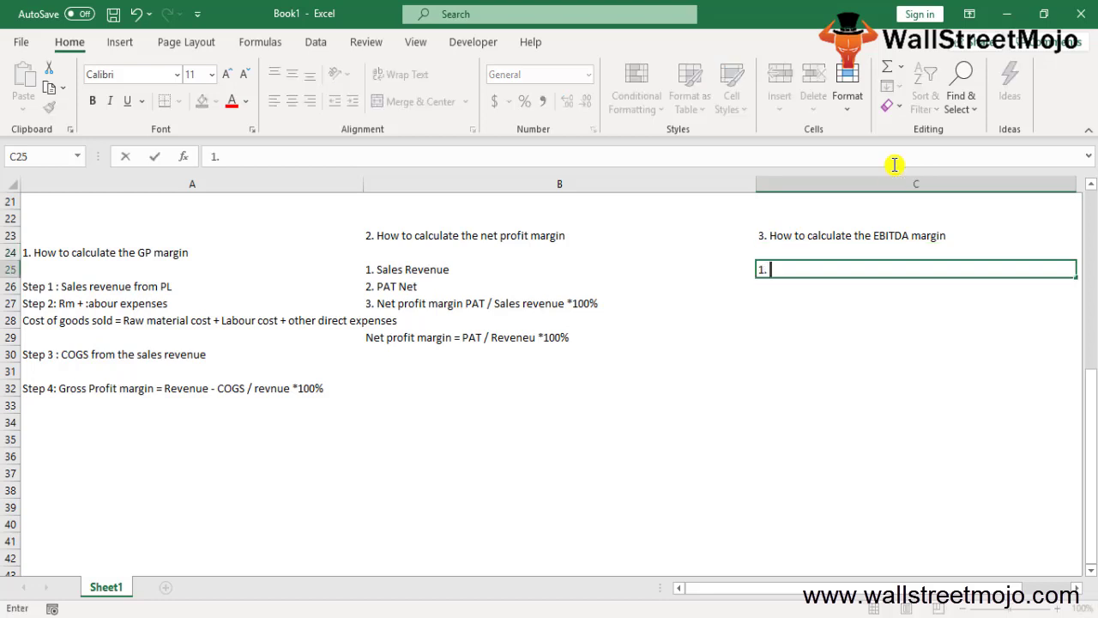
text( sales revenue)
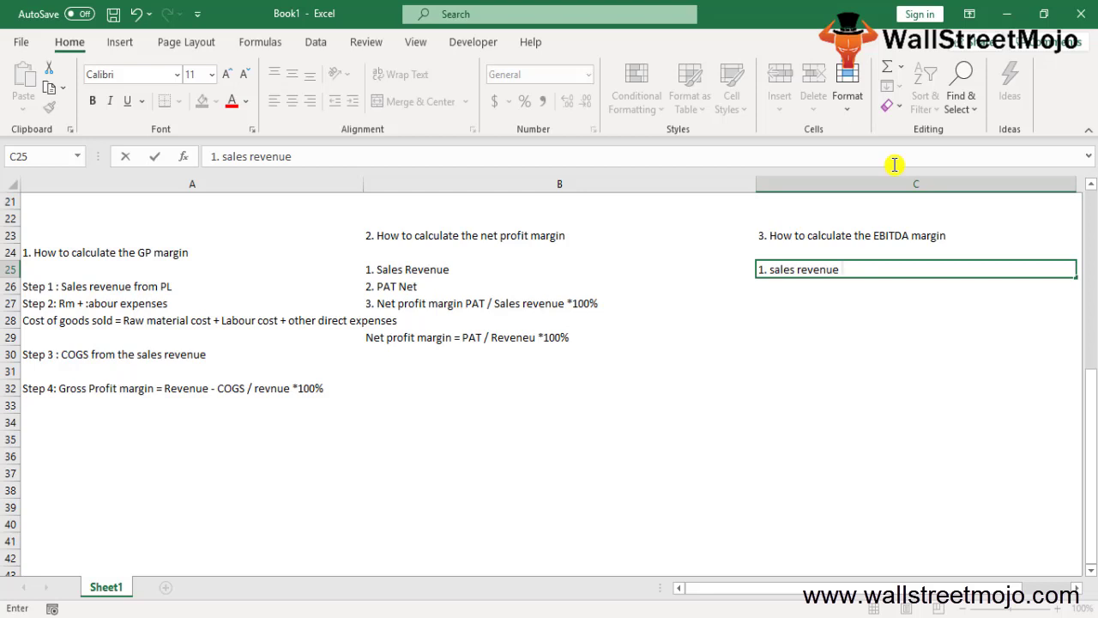
key(Return)
Step: Enter "2. Int exp dep,amor taxes p&TL" in cell C26
text(2.)
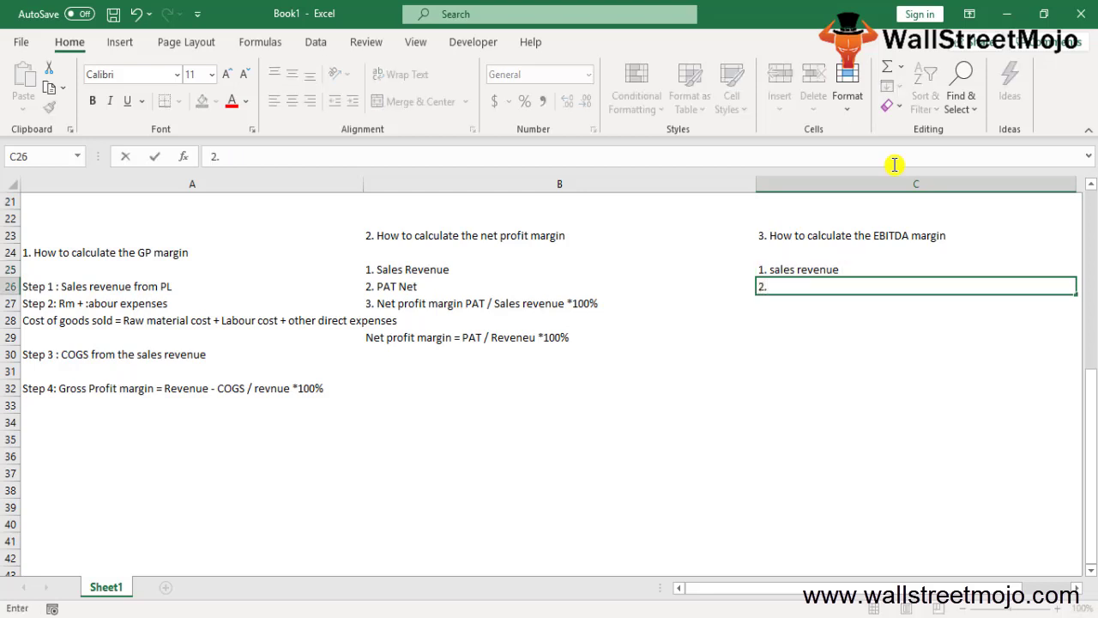
text( Int exp dep)
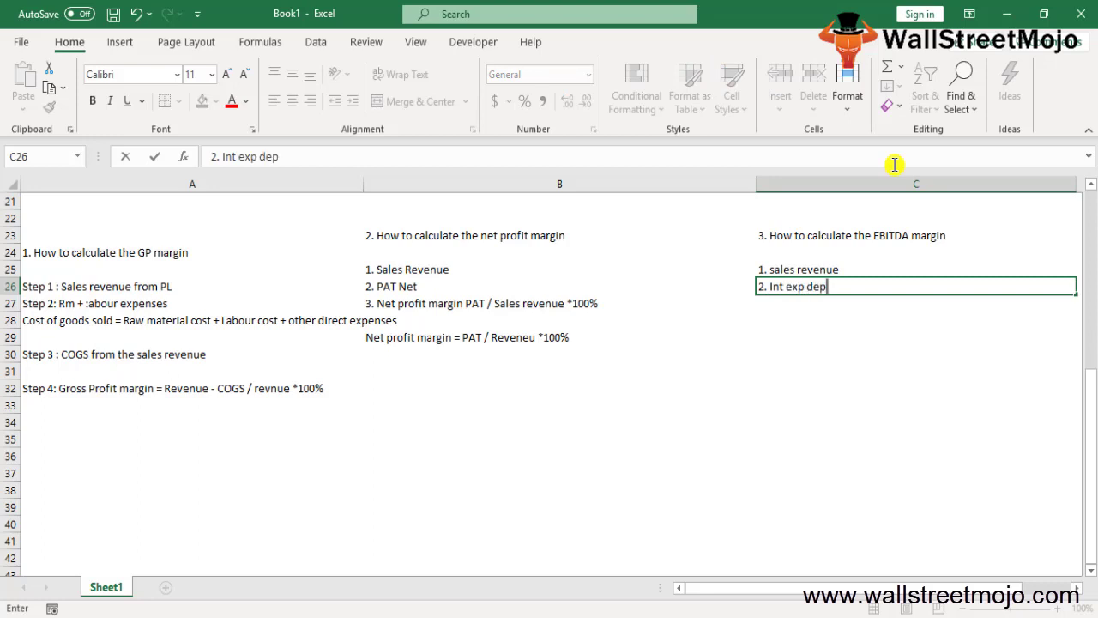
text(,amor taxes )
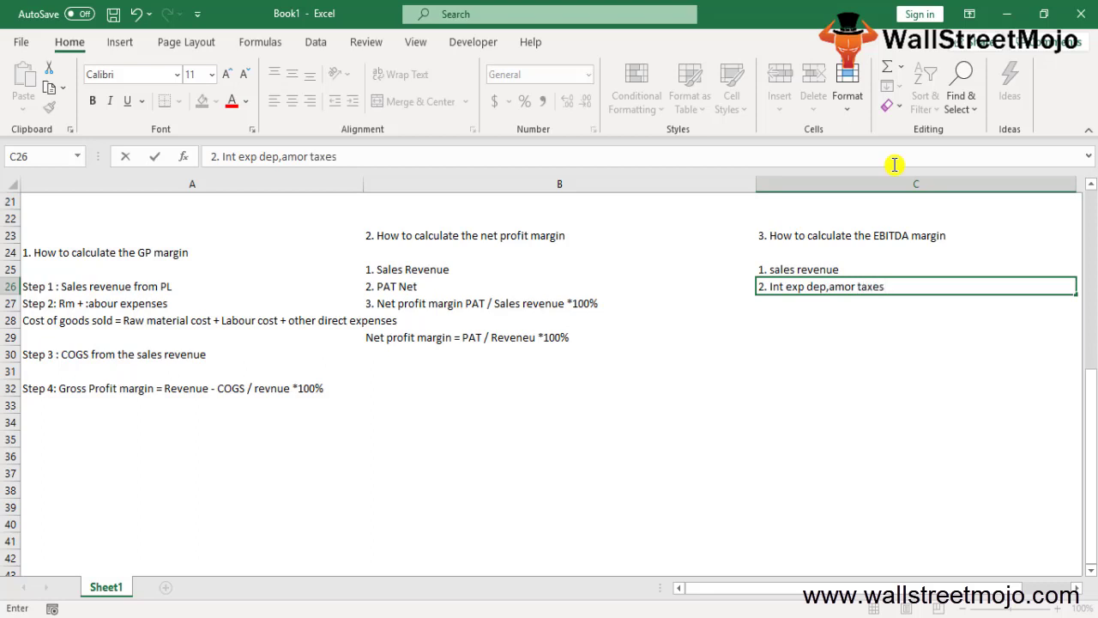
text(p&TL)
key(Return)
Step: Enter "3. EBITDA is calculated + Interest expense" in cell C28, leaving row 27 blank
key(Return)
text(3)
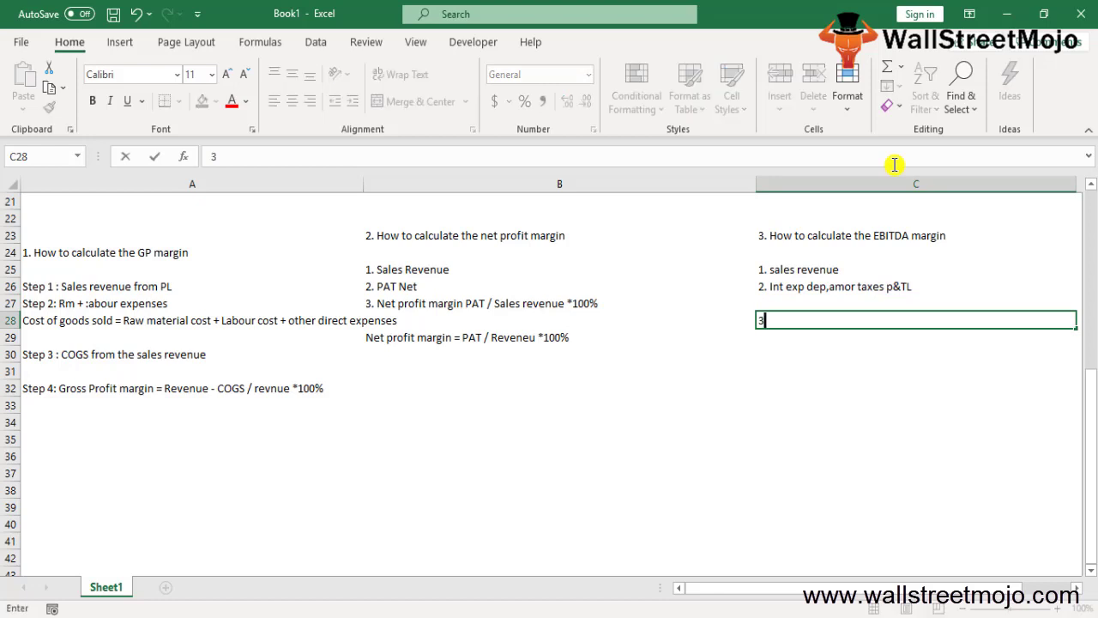
text(. EBITDA is calculated +)
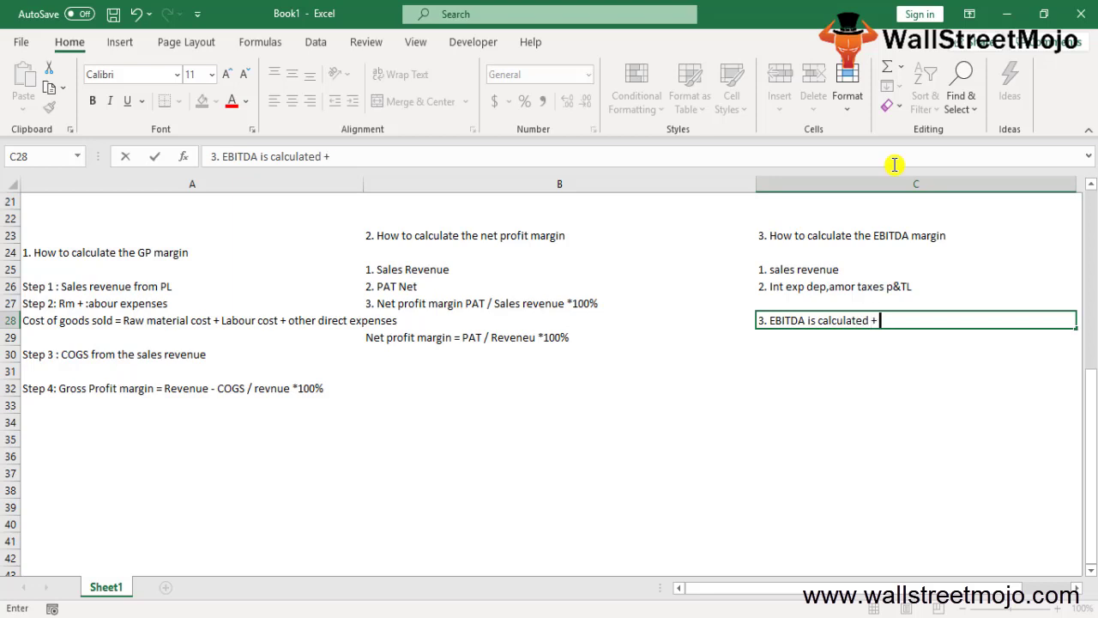
text(Interest expense)
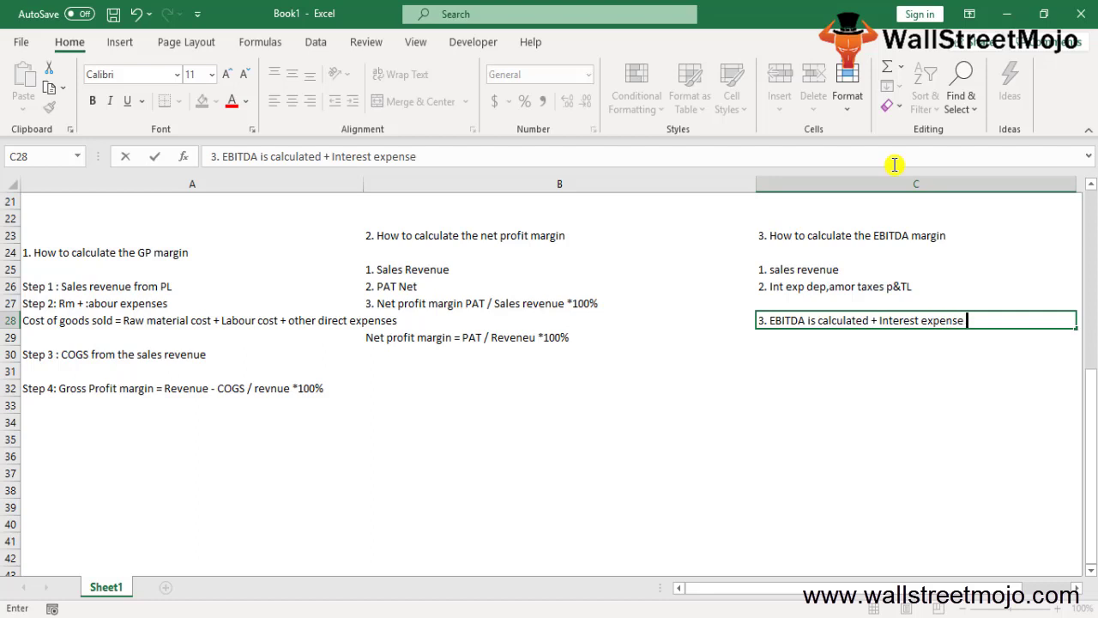
key(Return)
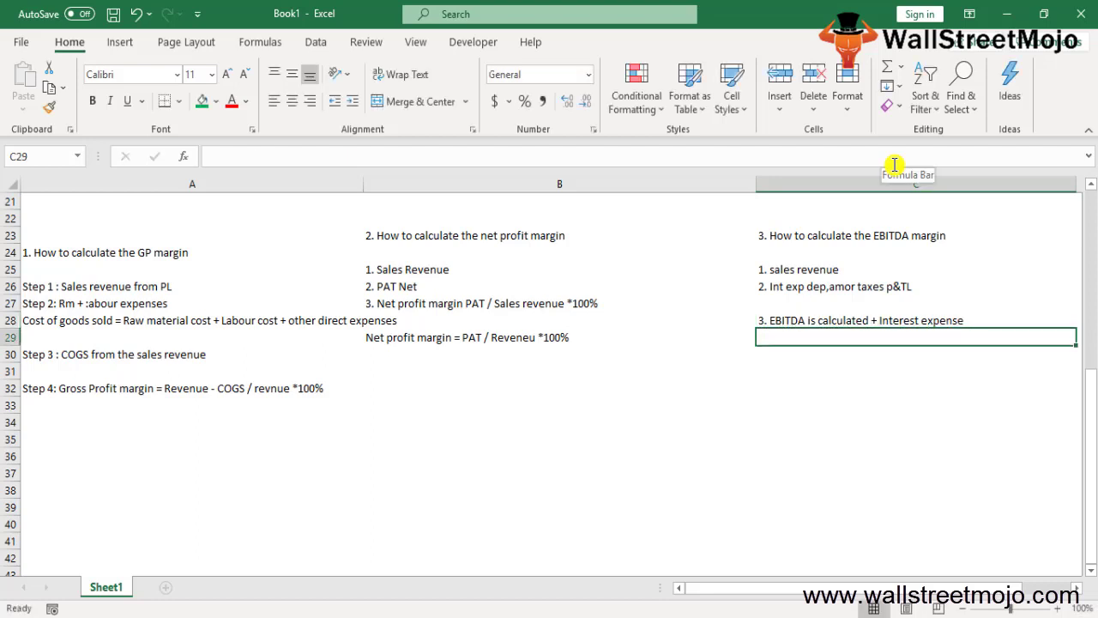
Step: Enter the formula text "EBITDA = EBTIDA / Revenue *100%" in cell C30, leaving row 29 blank
key(Return)
text(EBITDA)
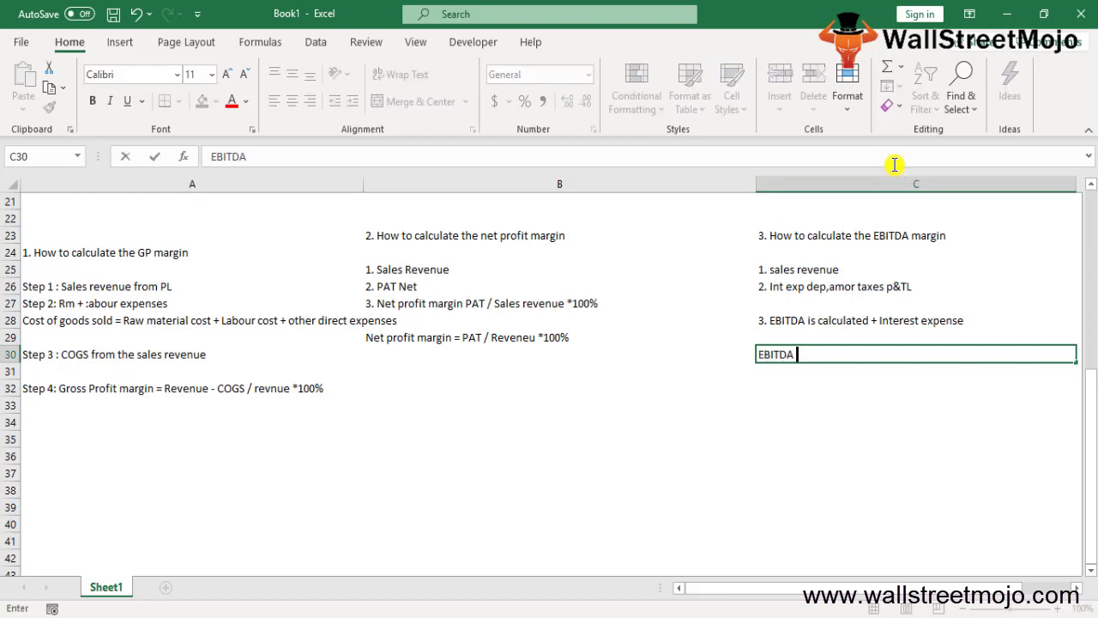
text( = EBTIDA / Rev)
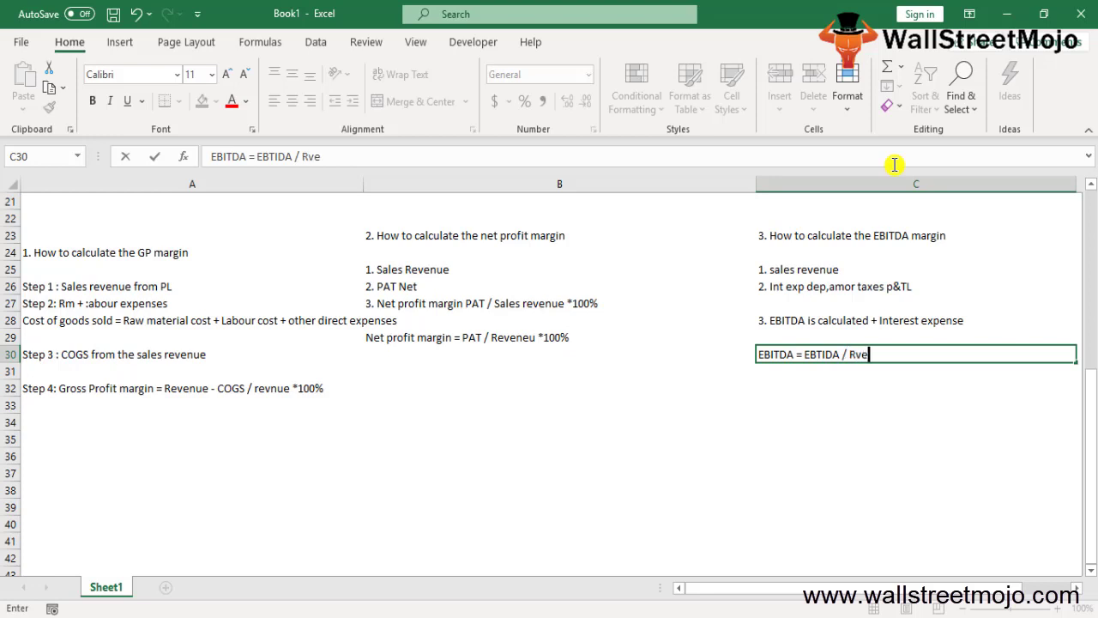
key(BackSpace)
key(BackSpace)
text(evenhe)
key(BackSpace)
key(BackSpace)
text(ue *100%)
key(Return)
key(Up)
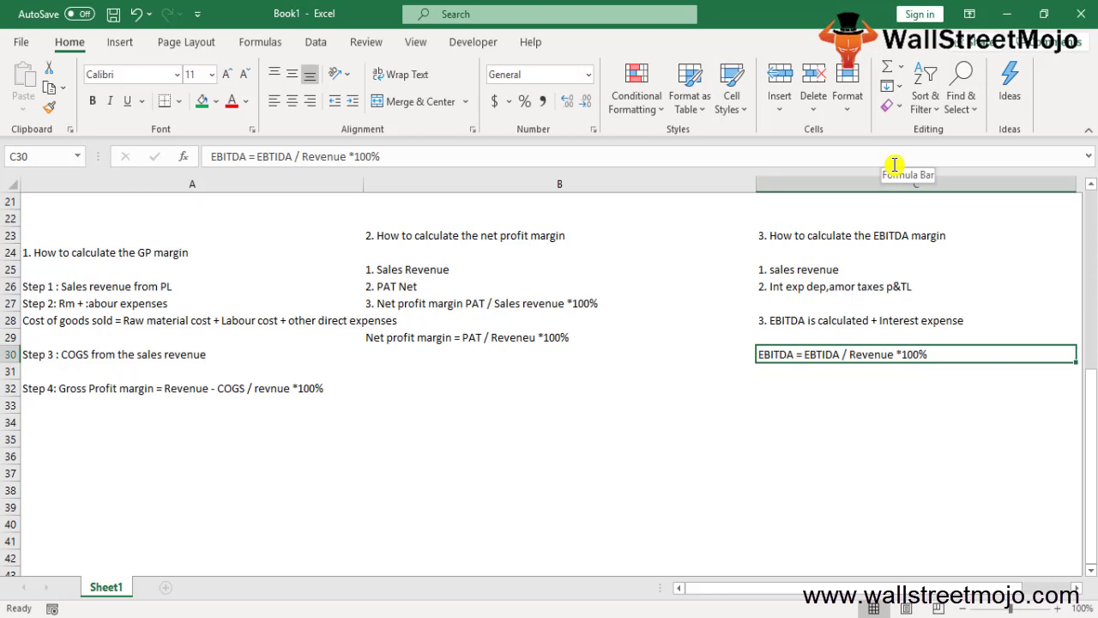
Step: Start a worked example below the notes by entering the company name "XYZ" in cell A46
key(Down)
key(Down)
key(Down)
key(Down)
key(Down)
key(Down)
key(Down)
key(Down)
key(Down)
key(Down)
key(Down)
key(Down)
key(Down)
key(Down)
key(Down)
key(Down)
key(Down)
key(Down)
key(Down)
key(Down)
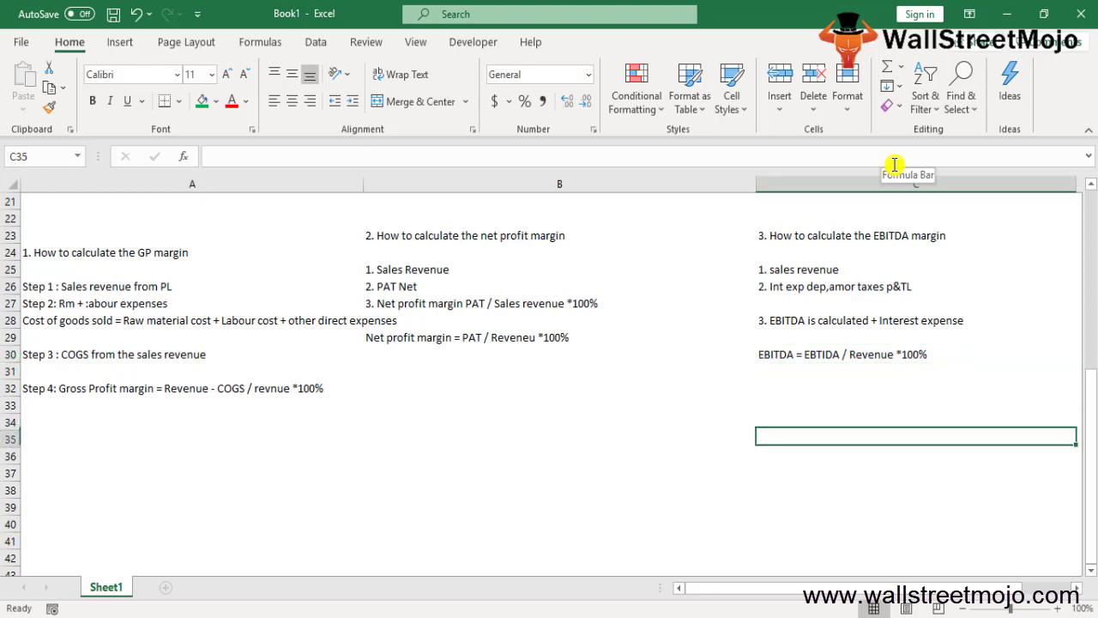
key(Left)
key(Left)
key(Up)
key(Up)
key(Up)
key(Up)
key(Up)
key(Up)
key(Up)
key(Up)
key(Up)
key(Up)
key(Up)
key(Up)
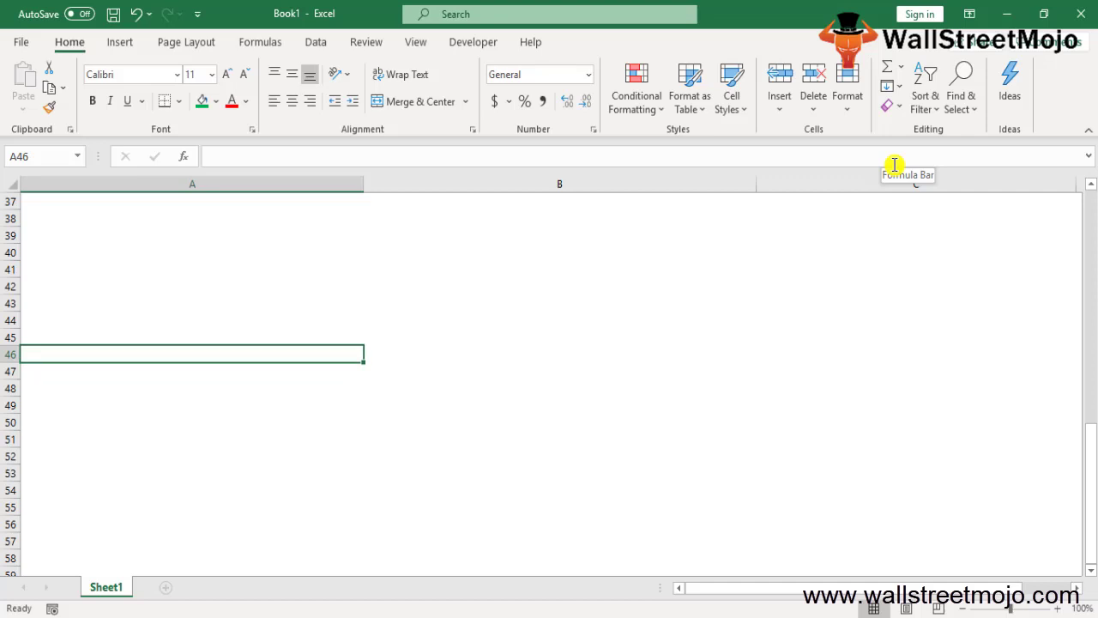
text(xYZ)
key(Return)
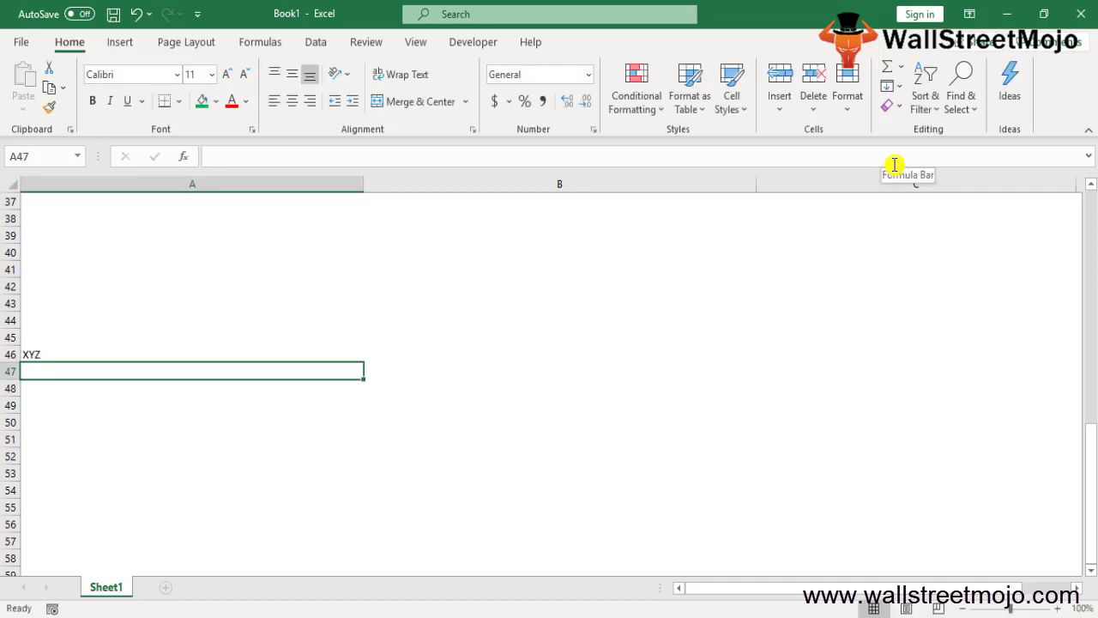
Step: Enter 150000 in cell A47, directly below the XYZ heading
key(Up)
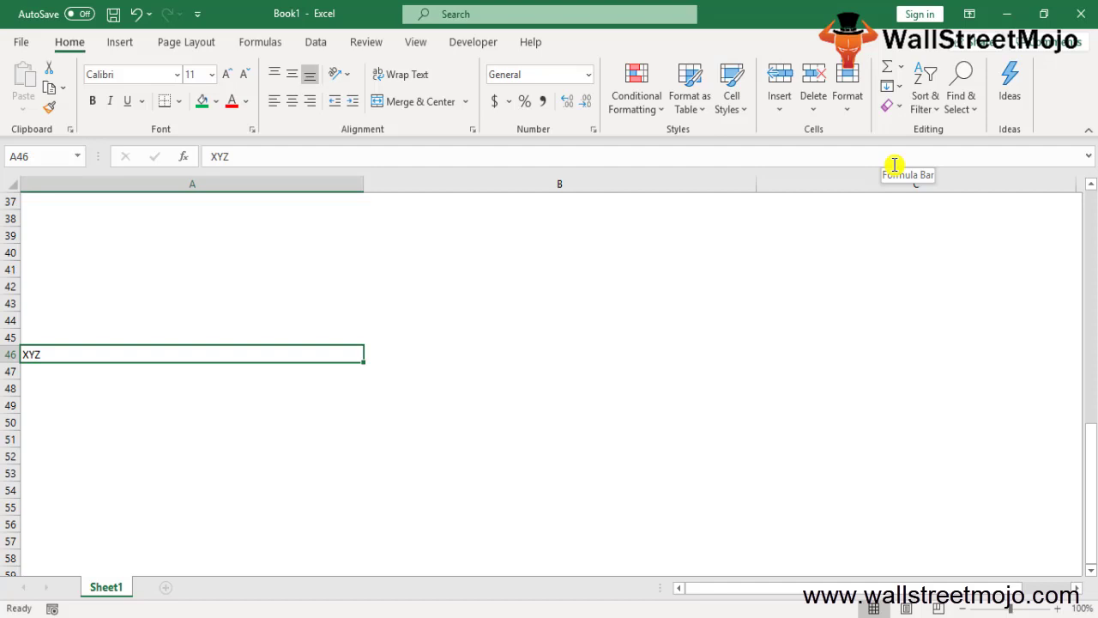
key(Return)
text(150000)
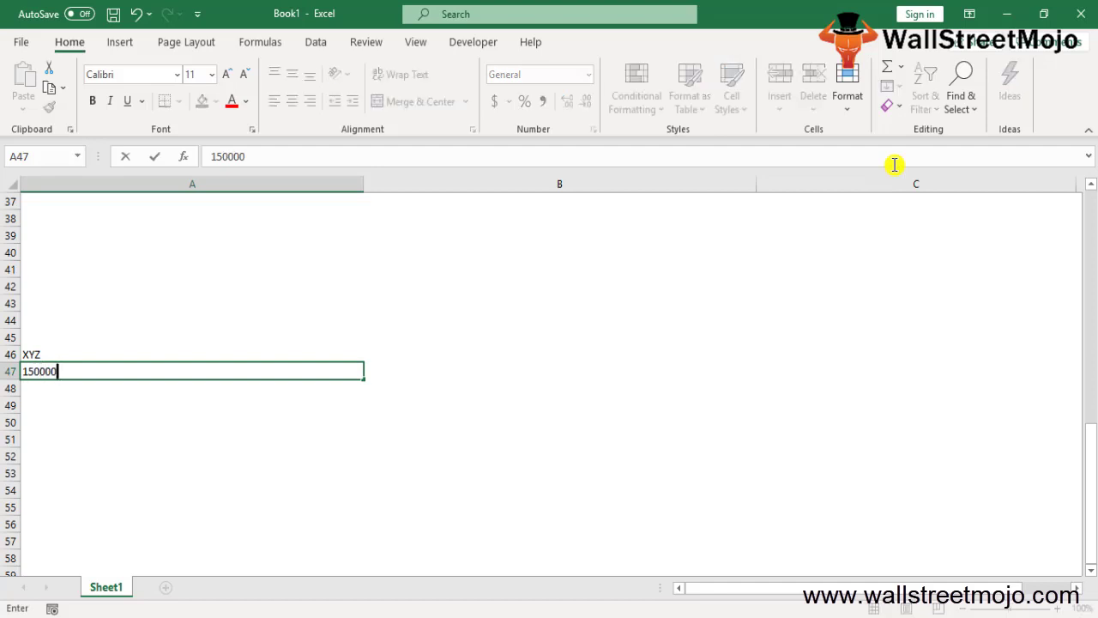
key(Return)
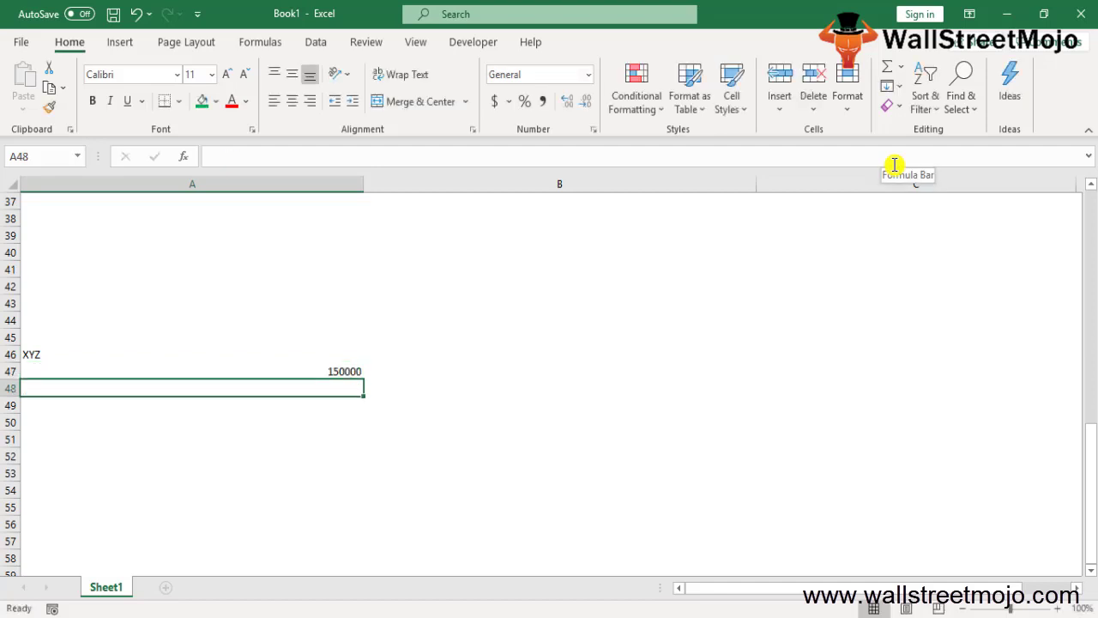
Step: Enter "Raw material" in cell A48 with the amount 5000 in cell B48
text(Rav)
key(Escape)
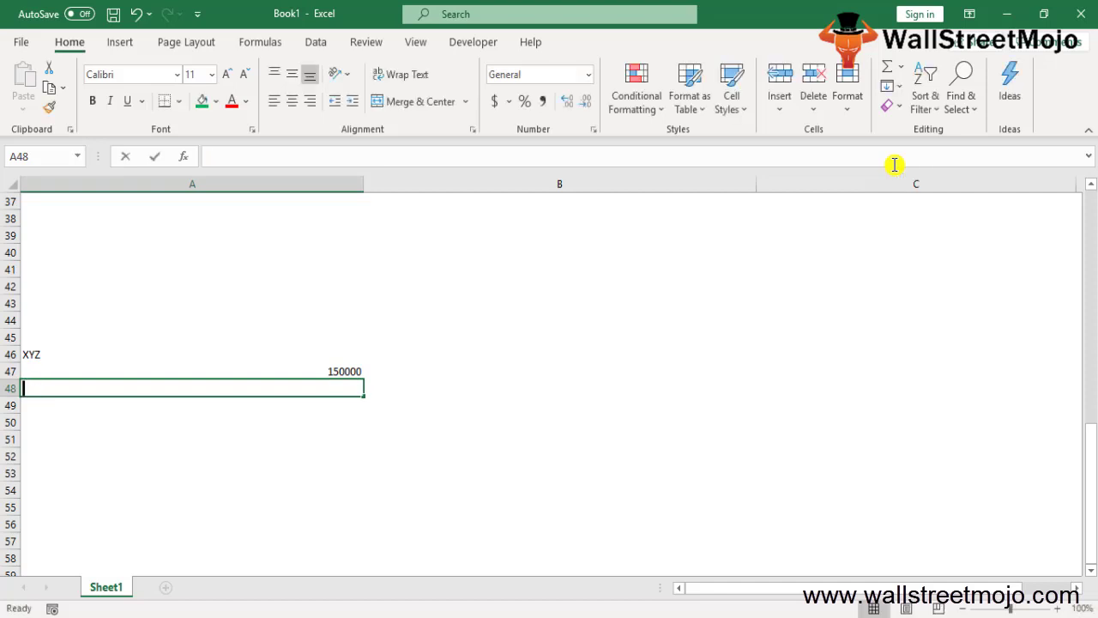
text(Raw material)
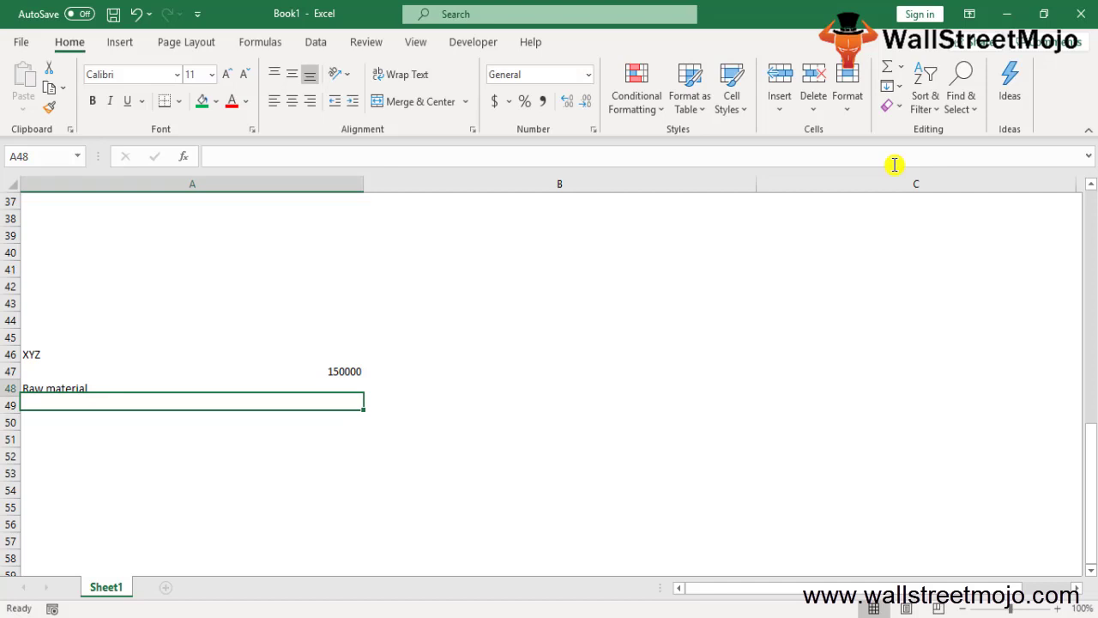
key(Tab)
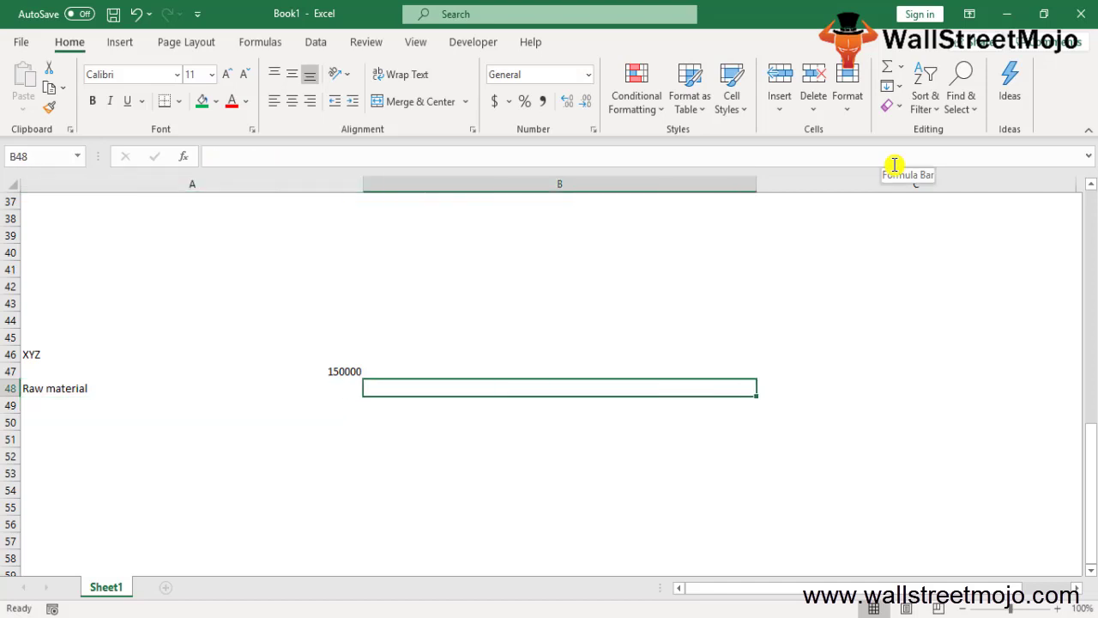
text(+5000)
key(Return)
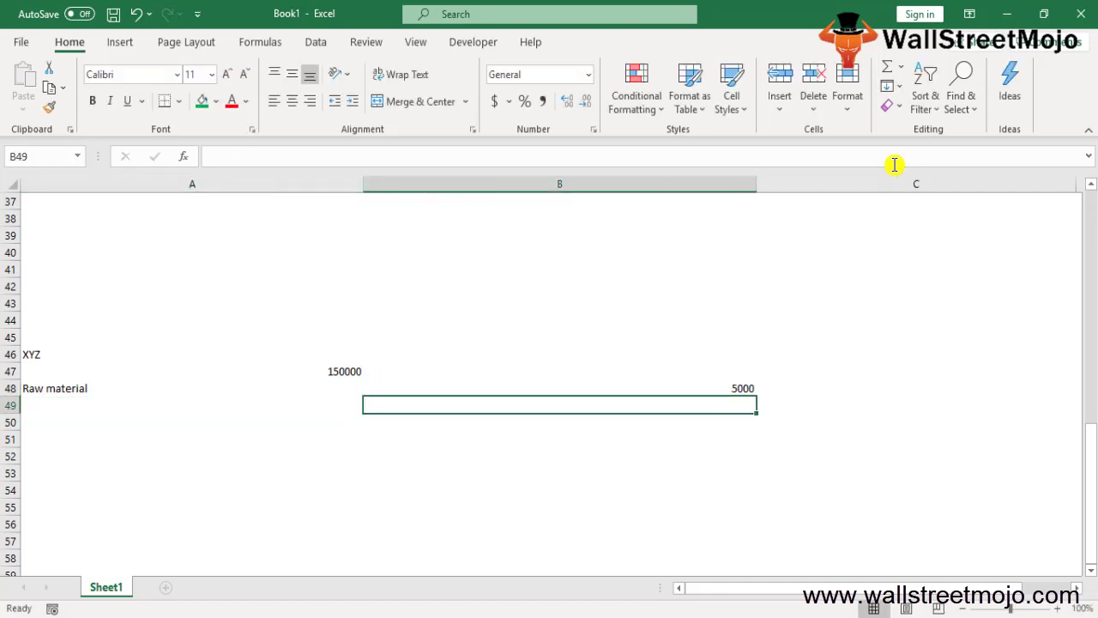
Step: Enter "Labour Expense" in cell A49 with the amount 20000 in cell B49
key(Left)
text(Labour Expense)
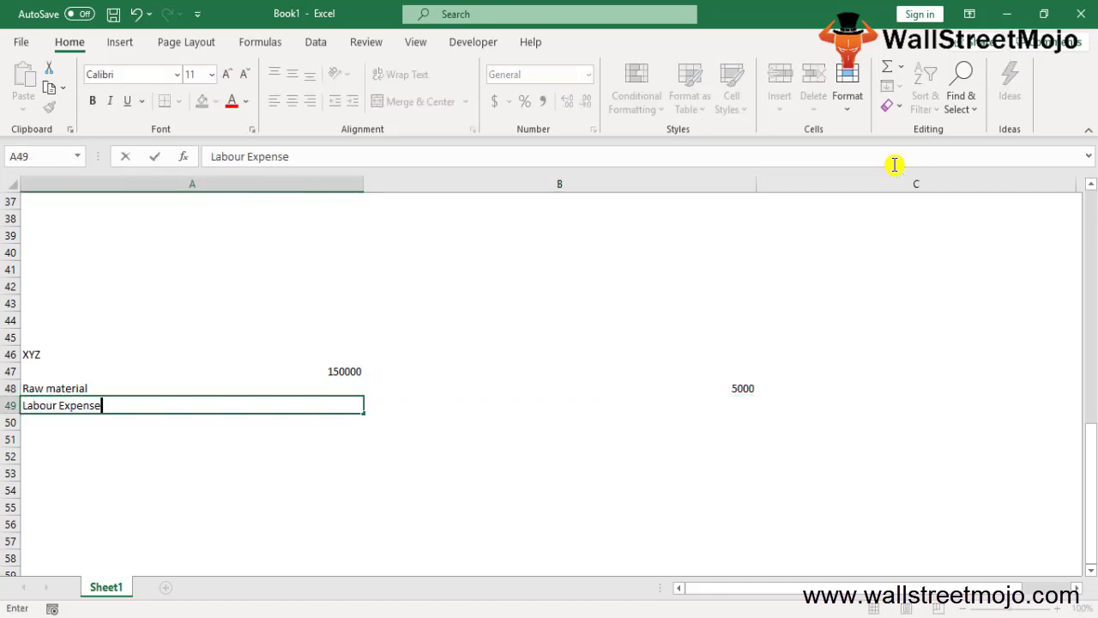
key(Return)
key(Up)
key(Right)
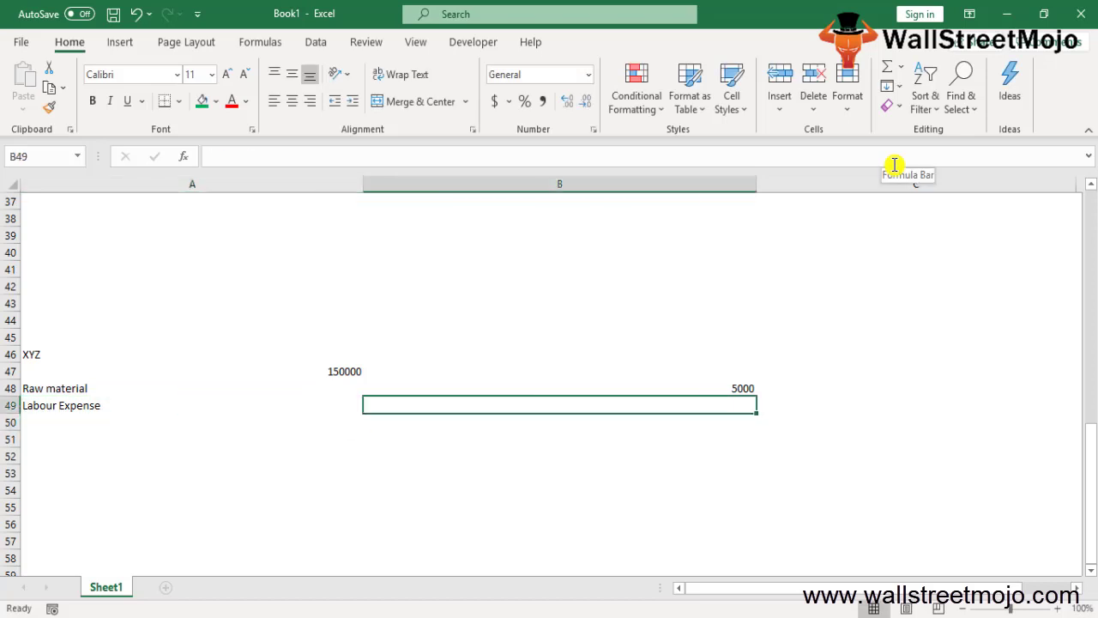
text(+20000)
key(Return)
Step: Change the raw material amount in cell B48 to 50000
key(Left)
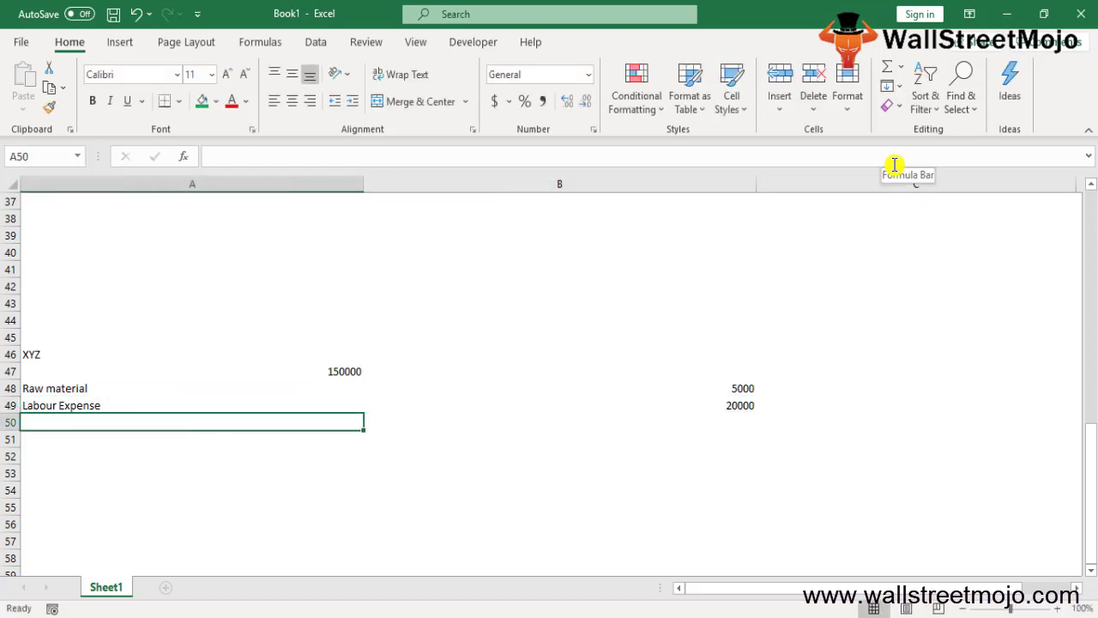
key(Up)
key(Up)
key(Right)
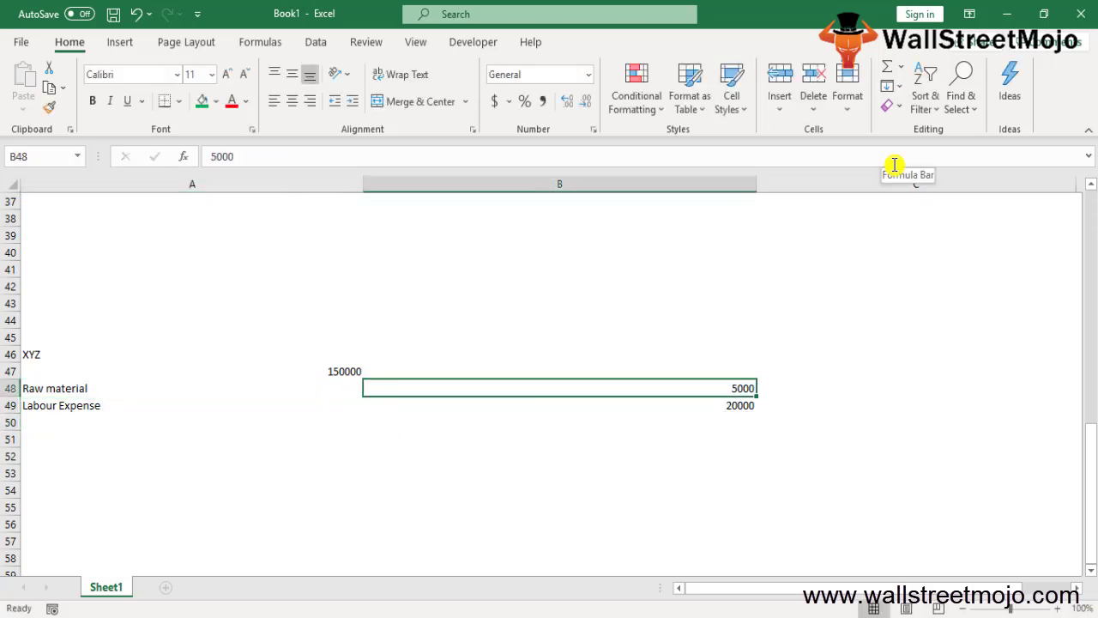
text(50000)
key(Return)
Step: Enter "COGS" in cell A50 with the amount 70000 in cell B50
key(Left)
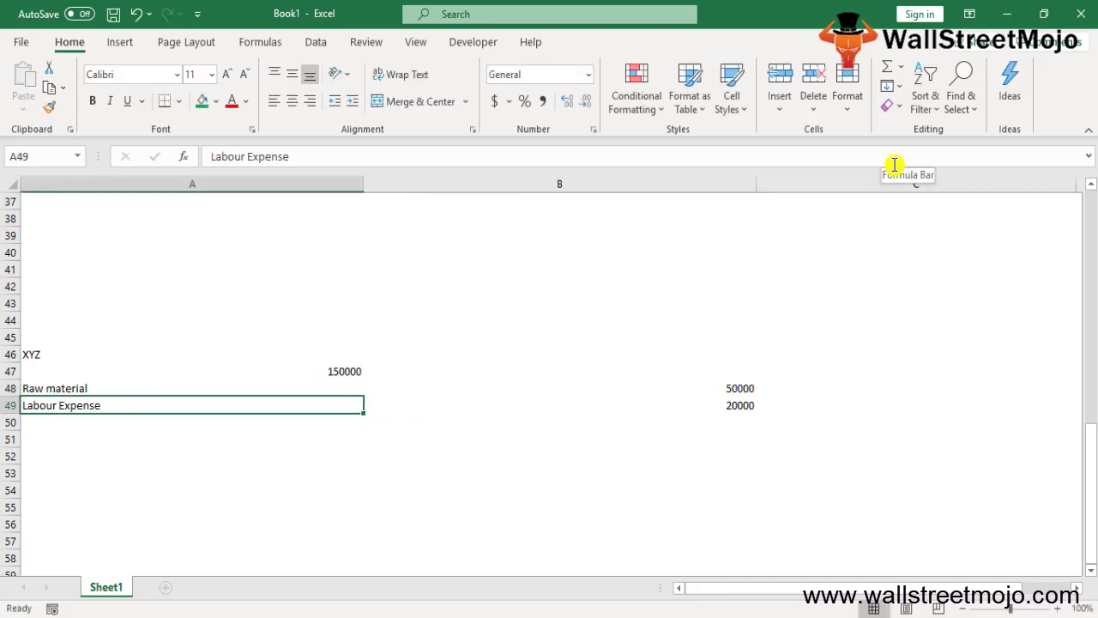
key(Down)
text(COGS)
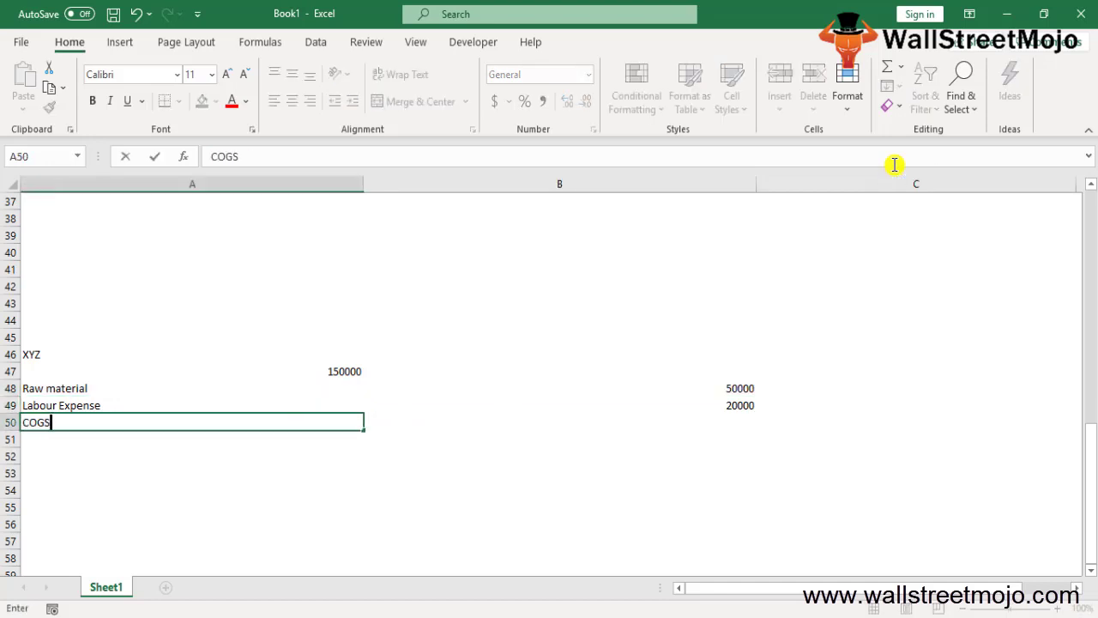
key(Return)
key(Up)
key(Right)
text(70000)
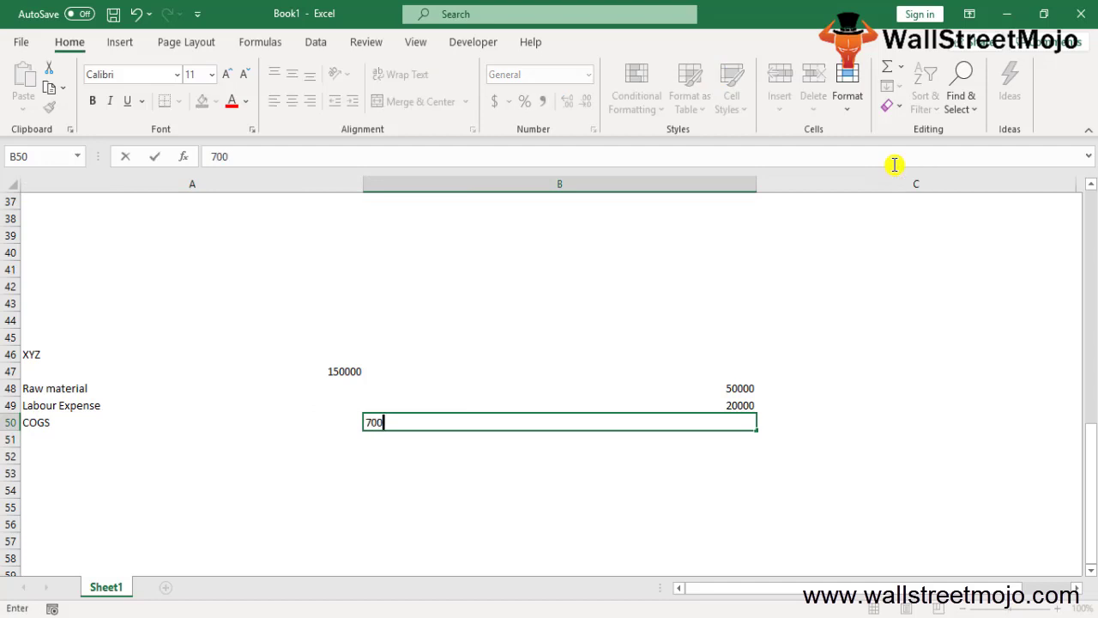
key(Return)
Step: Replace the COGS amount in cell B50 with the formula =B49+B48, adding labour expense and raw material
key(Up)
text(=)
key(Up)
text(+)
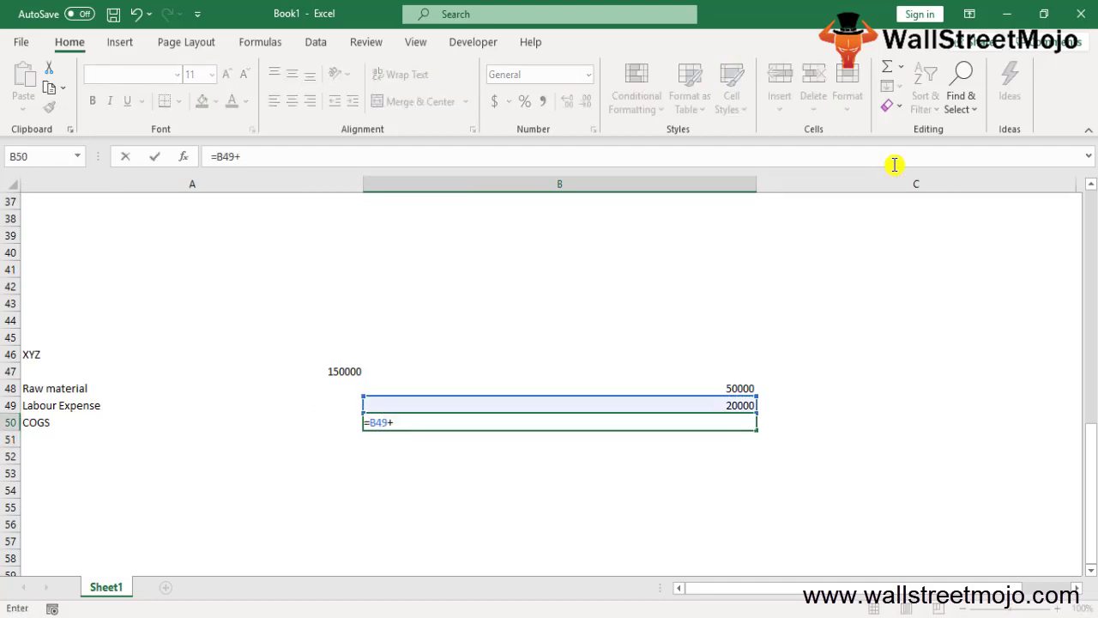
key(Up)
key(Up)
key(Return)
Step: Label cell A53 "Net sales", leaving two blank rows below the COGS line
key(Down)
key(Left)
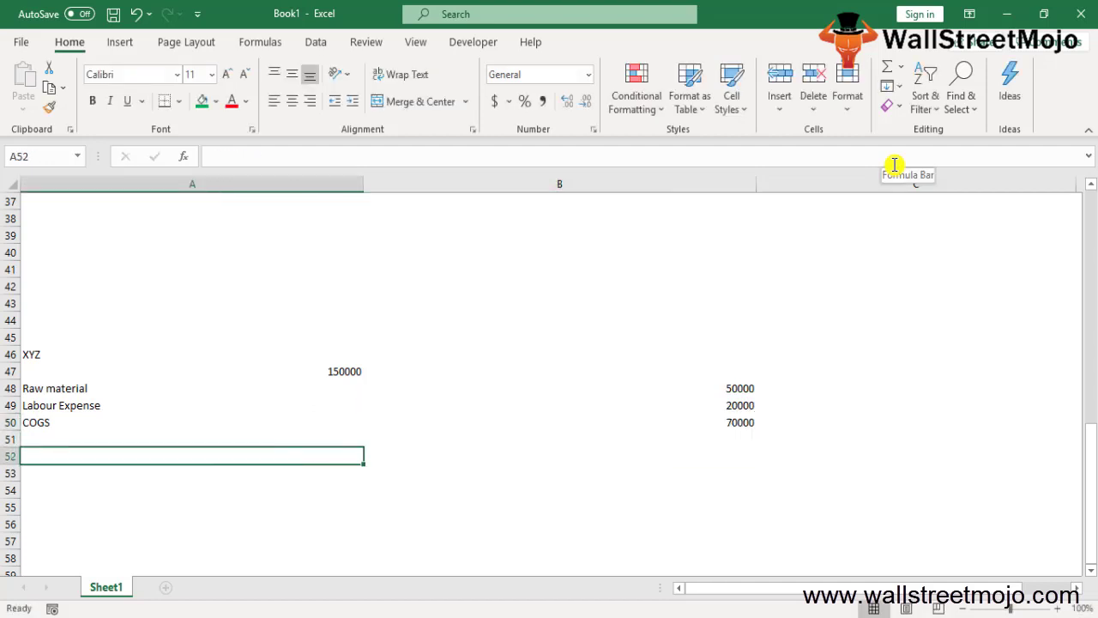
key(Down)
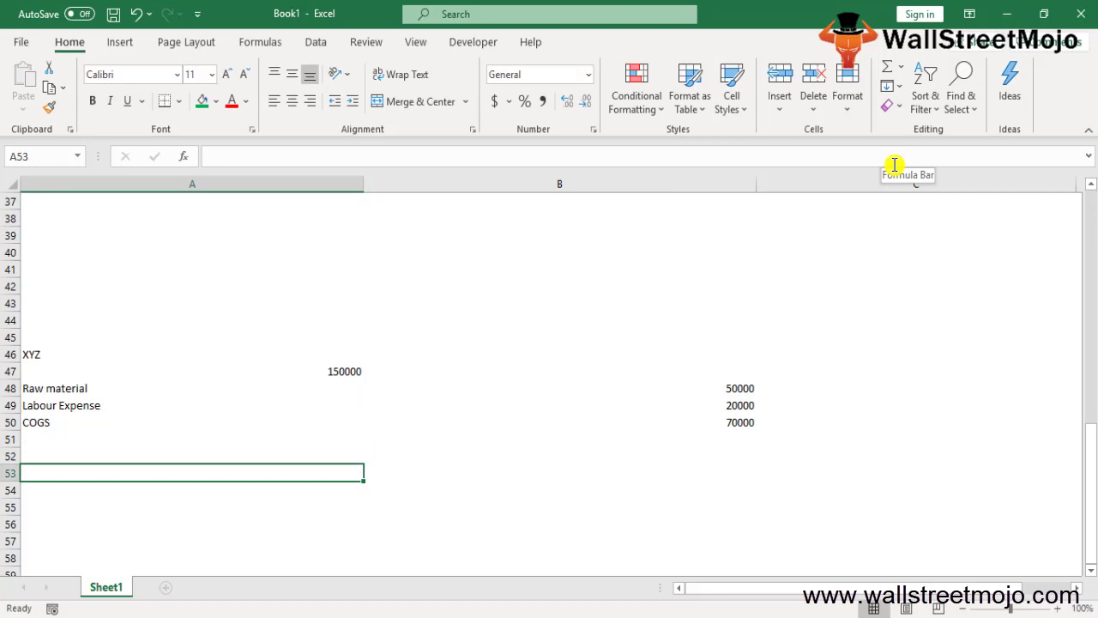
text(Net sales)
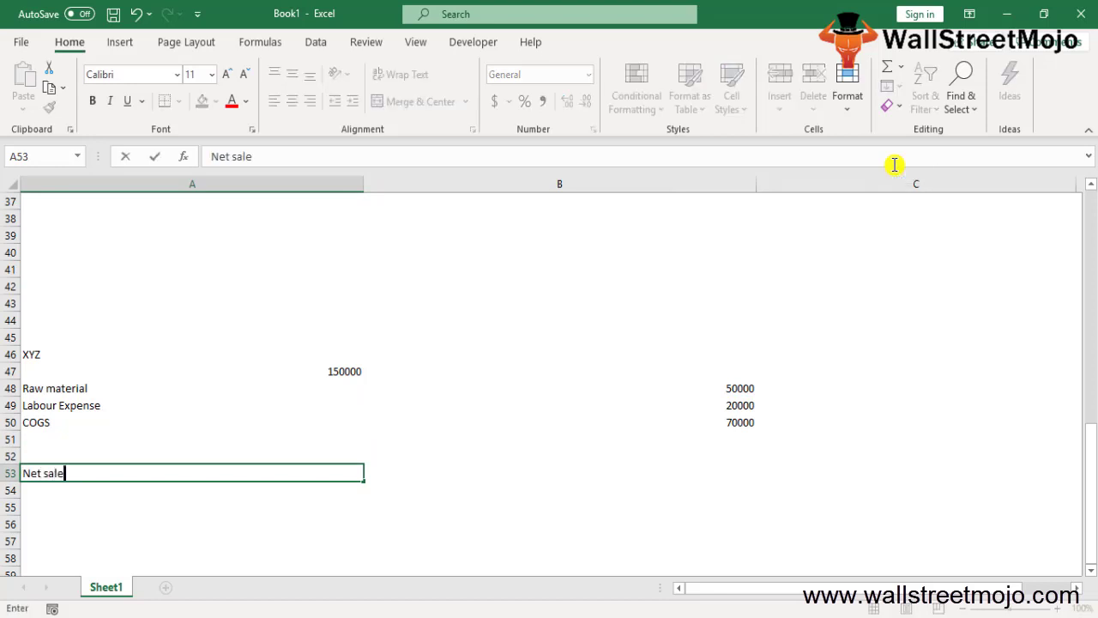
key(Return)
key(Up)
key(Right)
text(15)
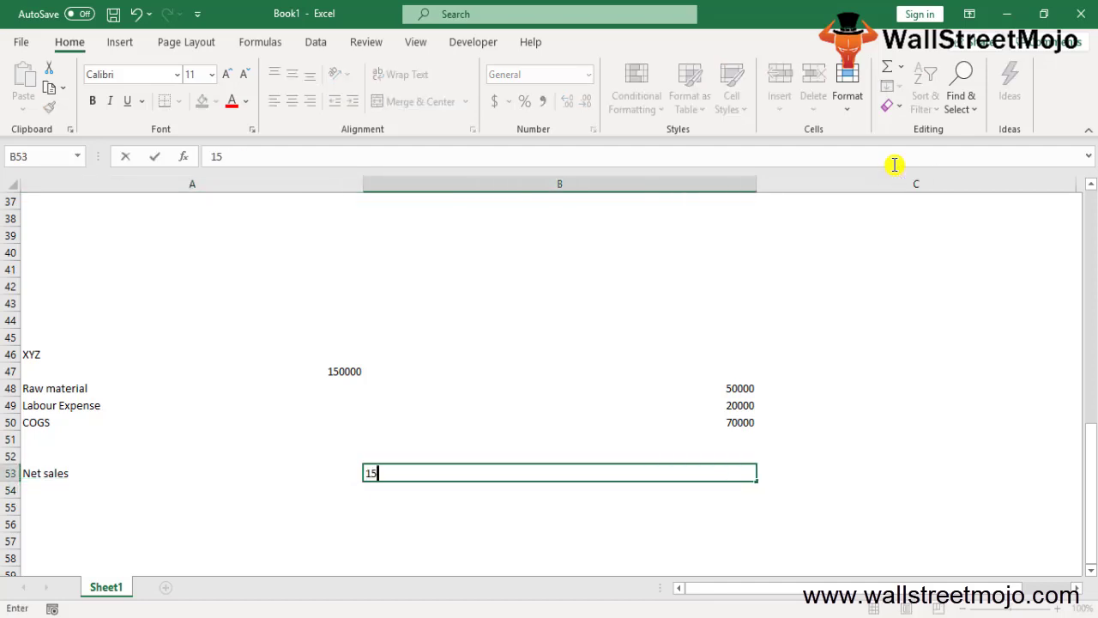
text(0)
key(Escape)
Step: Enter the formula =A47 in cell B53 to bring in the net sales amount
text(=)
key(Up)
key(Up)
key(Up)
key(Up)
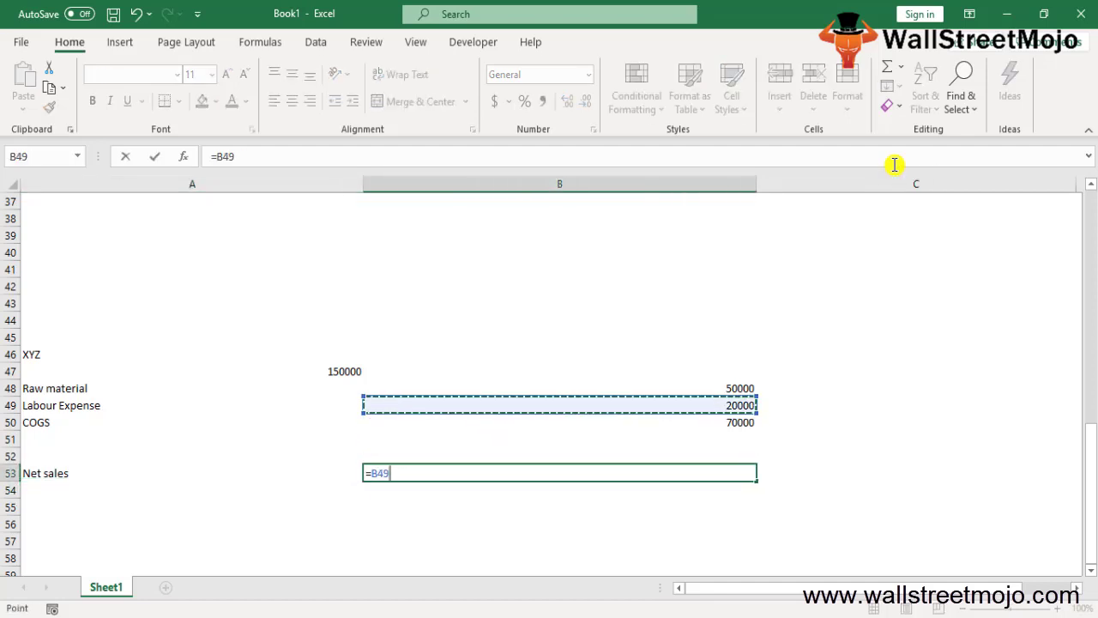
key(Left)
key(Up)
key(Up)
key(Return)
Step: Enter "COGS" in cell A54 and link cell B54 to the COGS total with =B50
key(Left)
text(COGS)
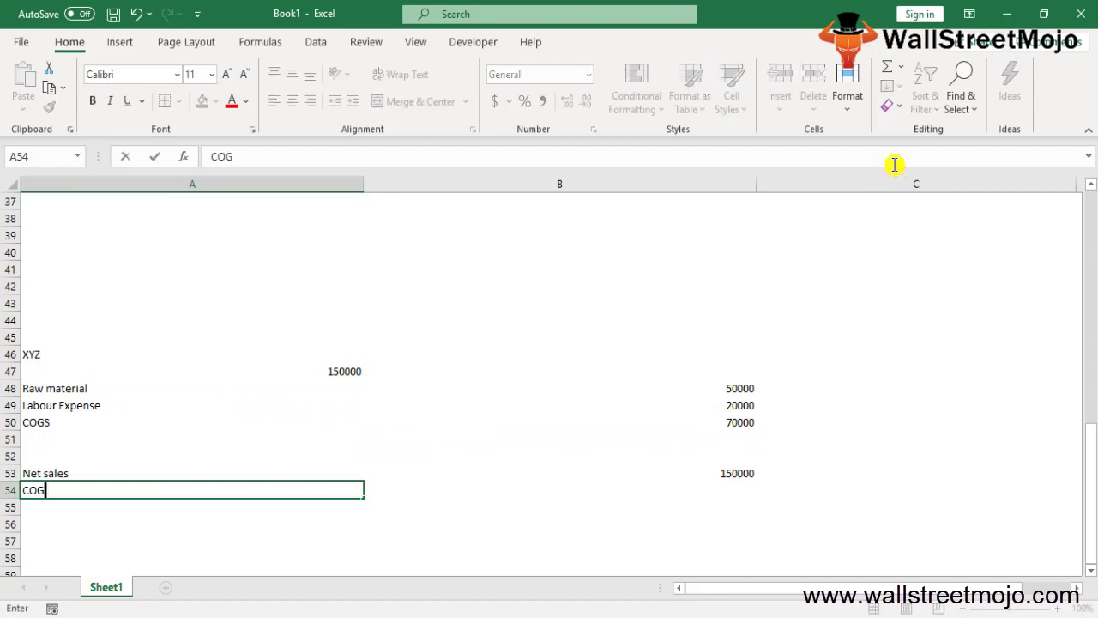
key(Return)
key(Up)
key(Right)
text(=)
key(Up)
key(Up)
key(Up)
key(Up)
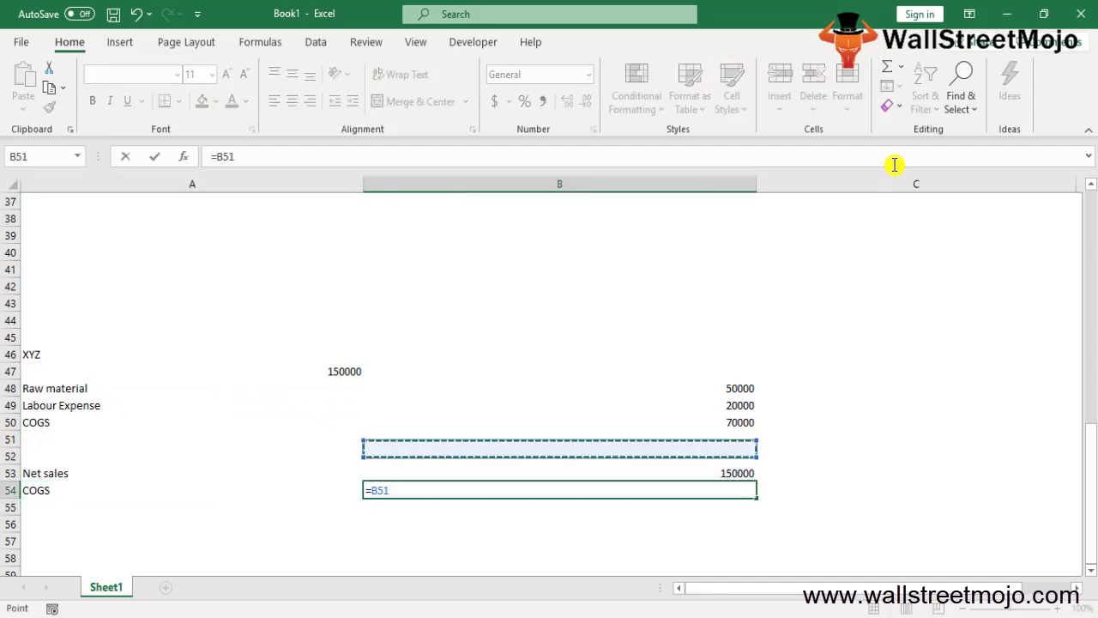
key(Return)
Step: Enter "Salary" in cell A55 with the amount 1000 in cell B55
key(Left)
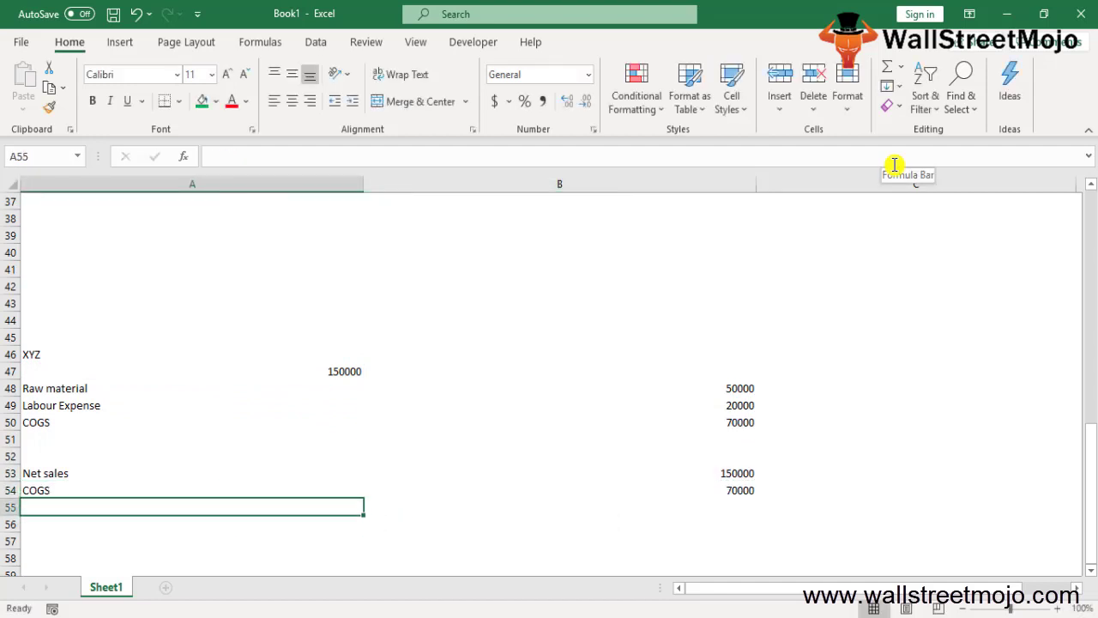
text(Sal)
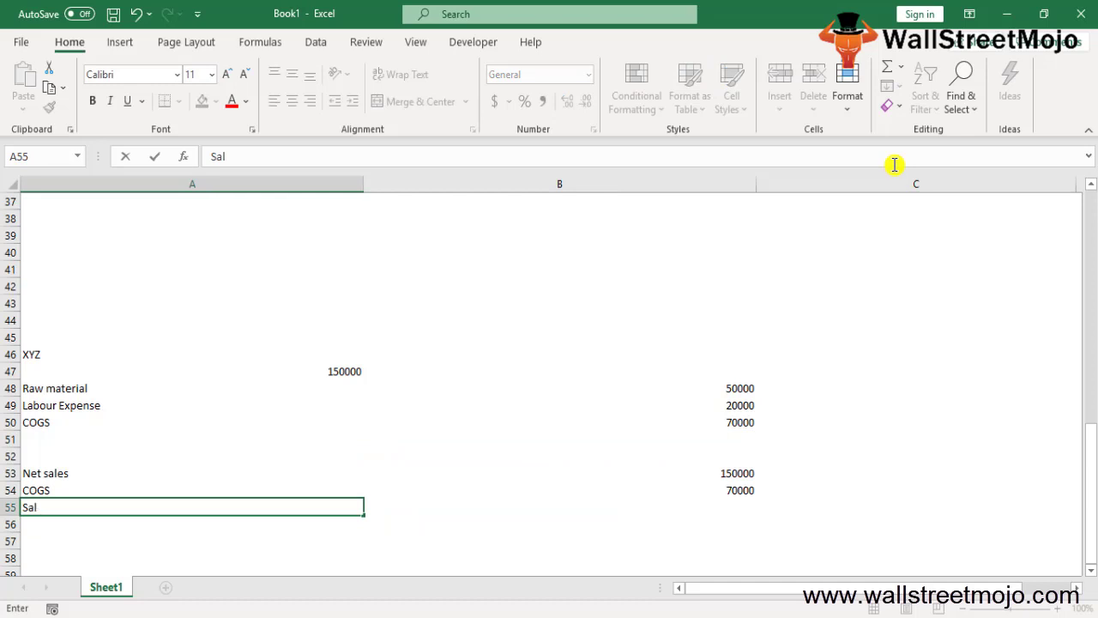
text(ary)
key(Right)
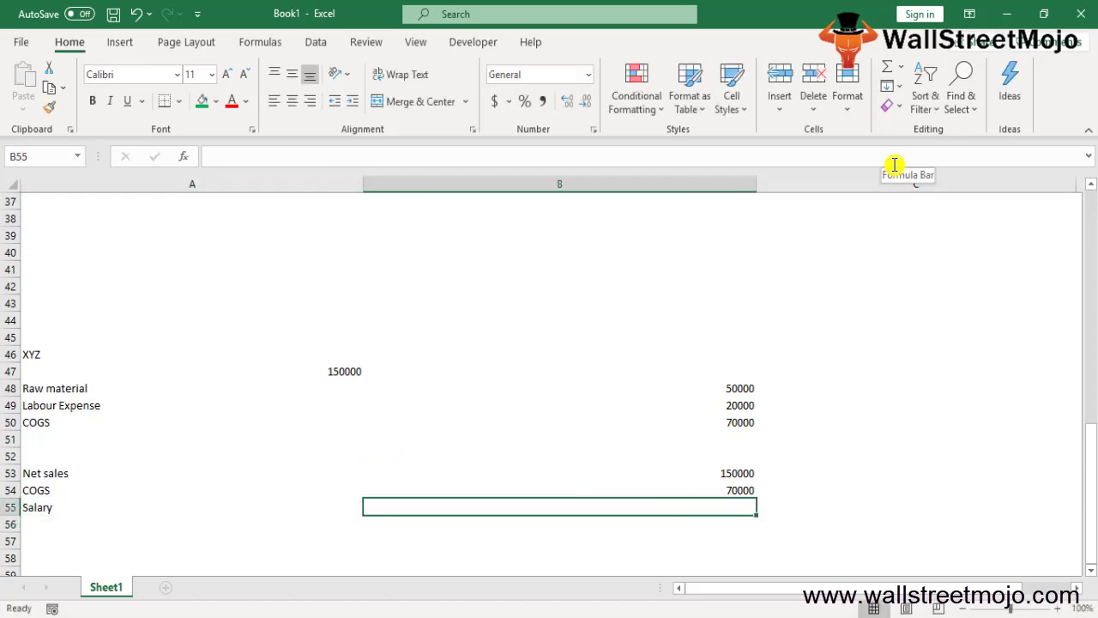
text(1000)
key(Return)
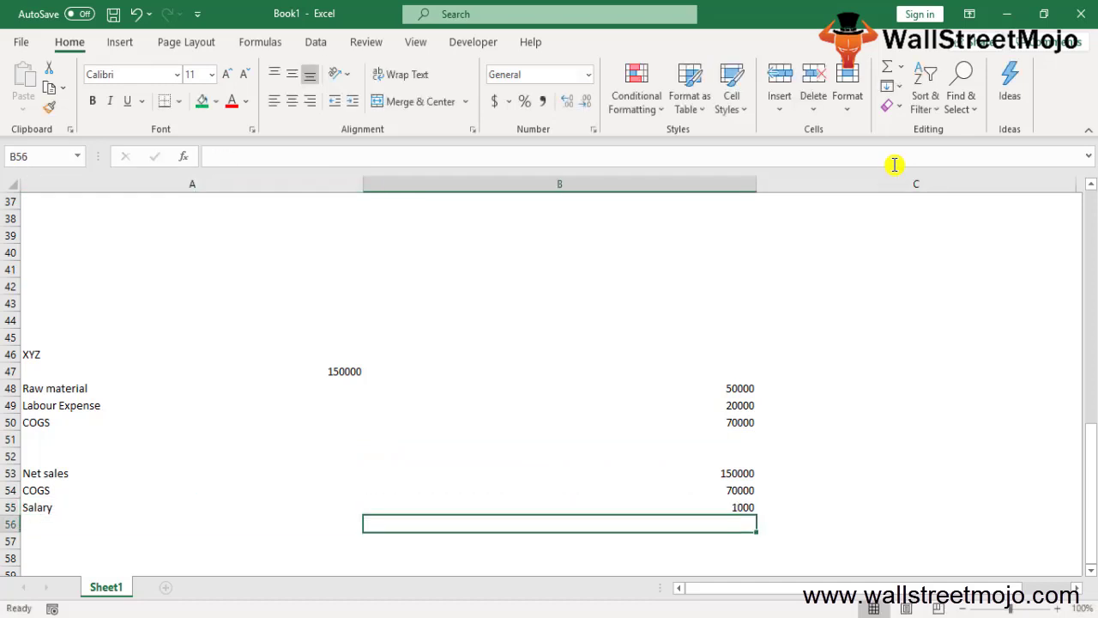
Step: Enter the amount 10000 in cell B56 and label it "Int" in cell A56
text(10000)
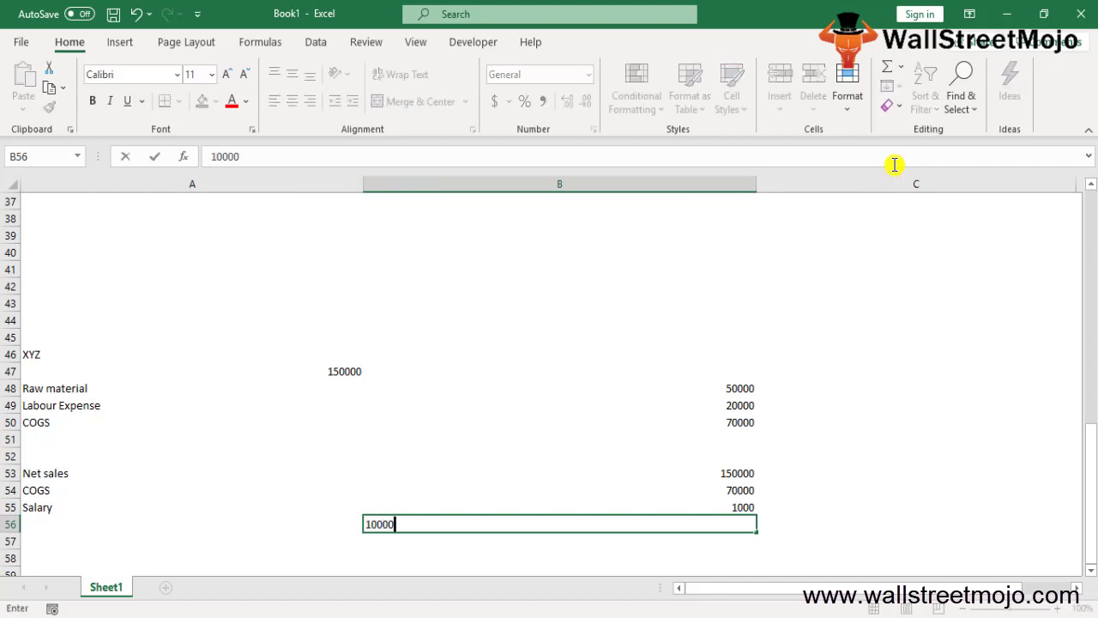
key(Return)
key(Up)
key(Left)
text(Int)
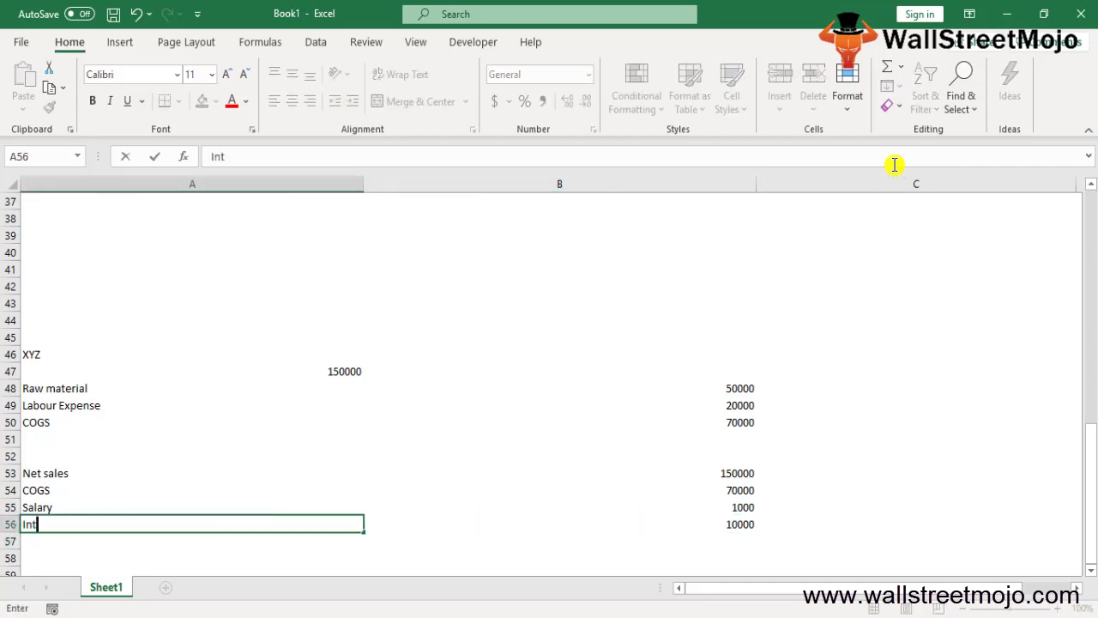
key(Return)
Step: Enter "Dep" in cell A57 with the amount 25000 in cell B57
text(Dep)
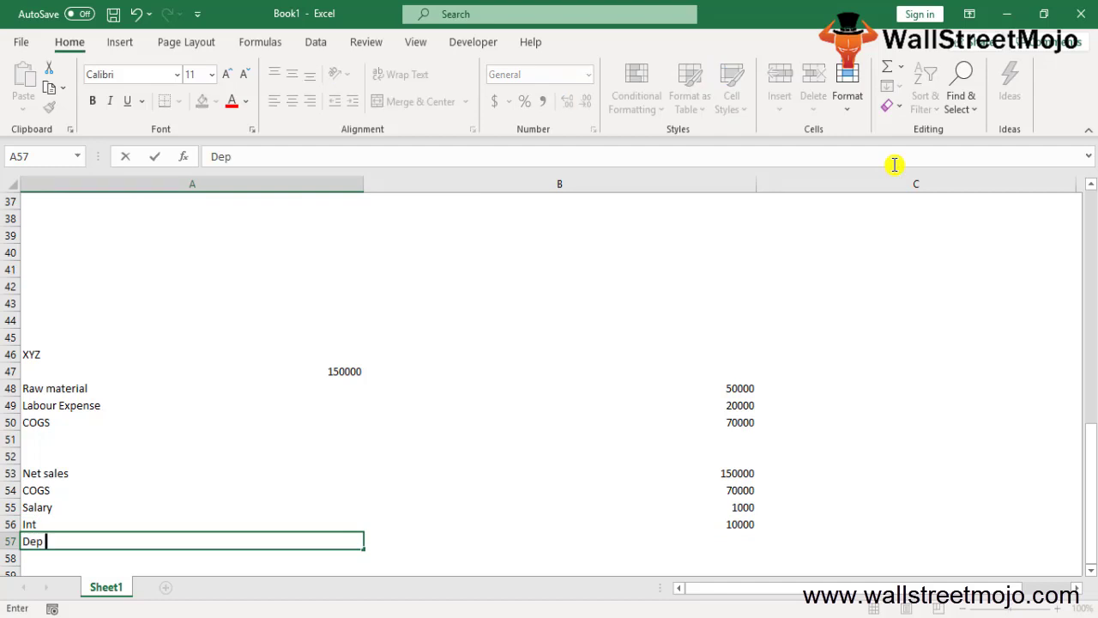
key(Tab)
text(25000)
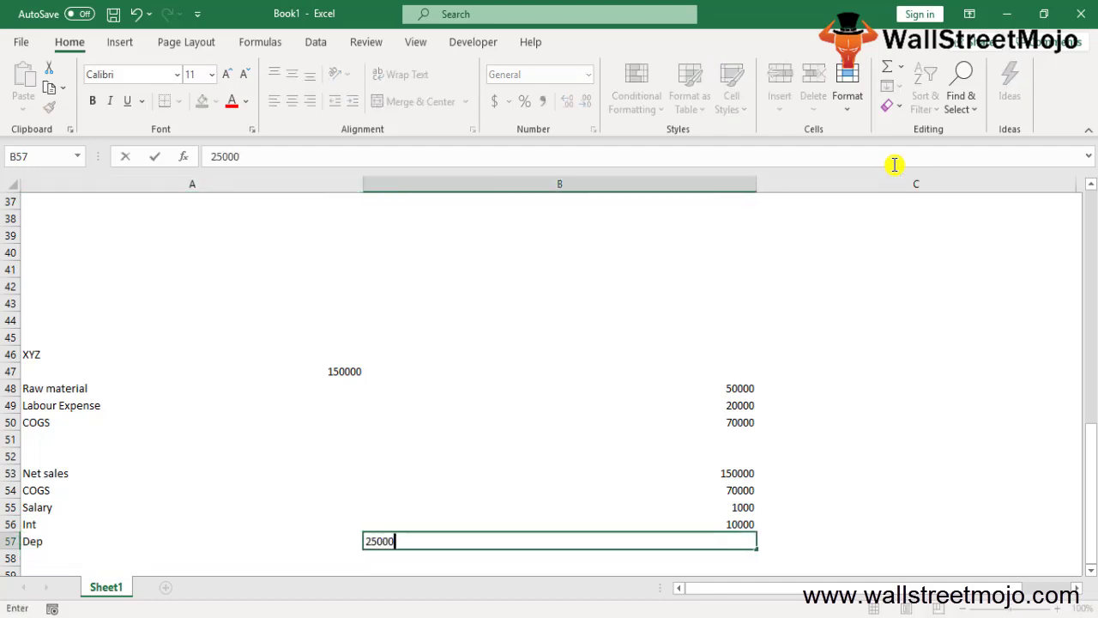
key(Return)
Step: Enter "Taxes" in cell A58 with the amount 4000 in cell B58
key(Left)
text(Ta)
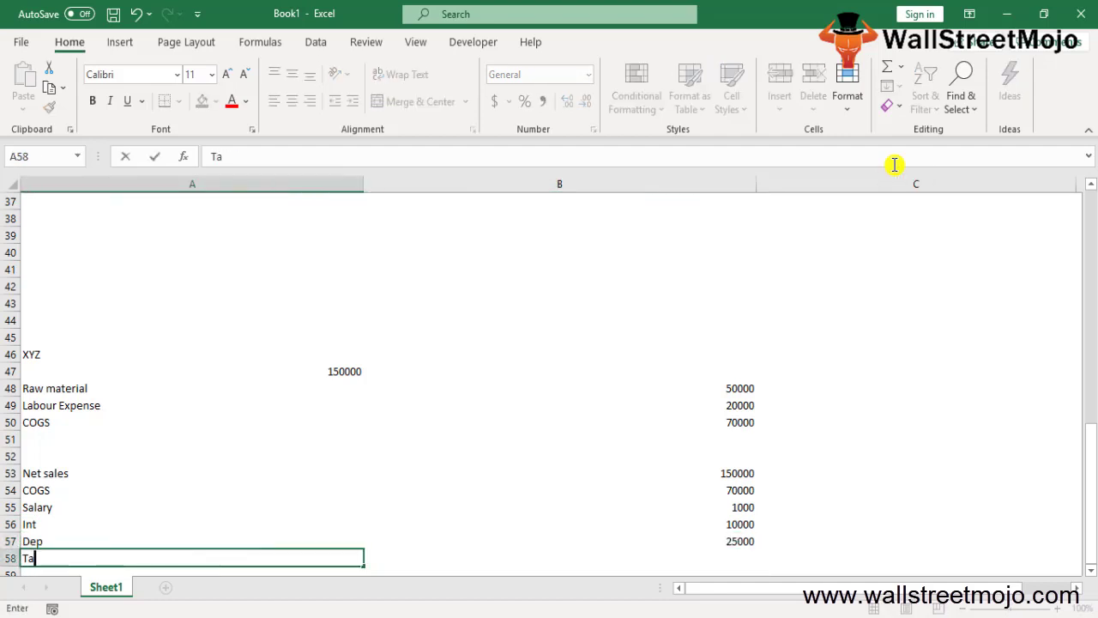
text(xes)
key(Return)
key(Right)
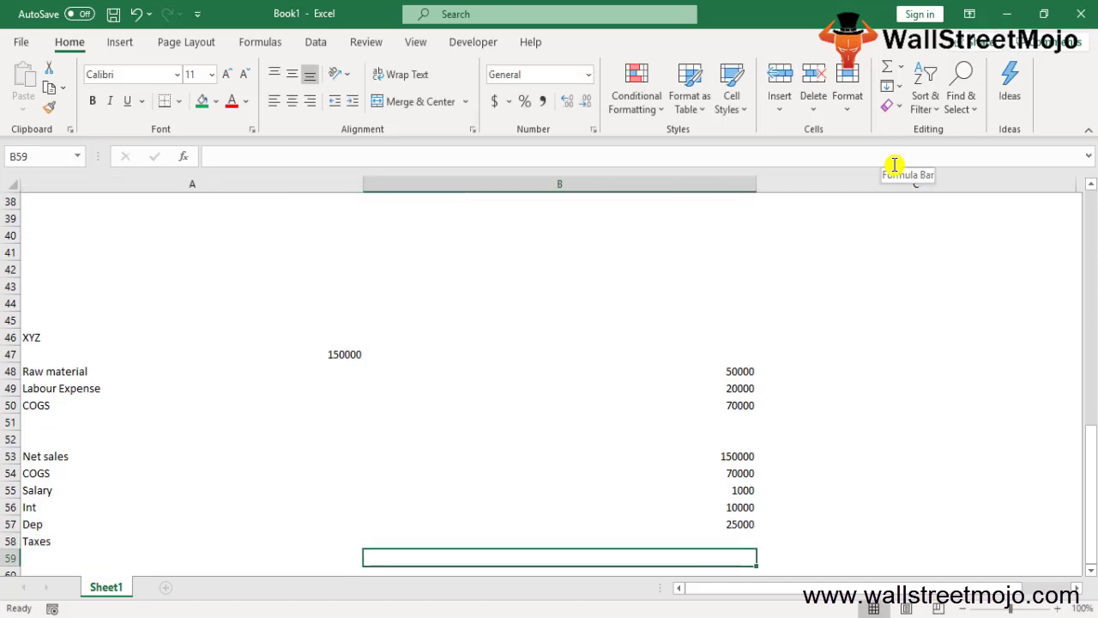
key(Up)
text(4000)
key(Return)
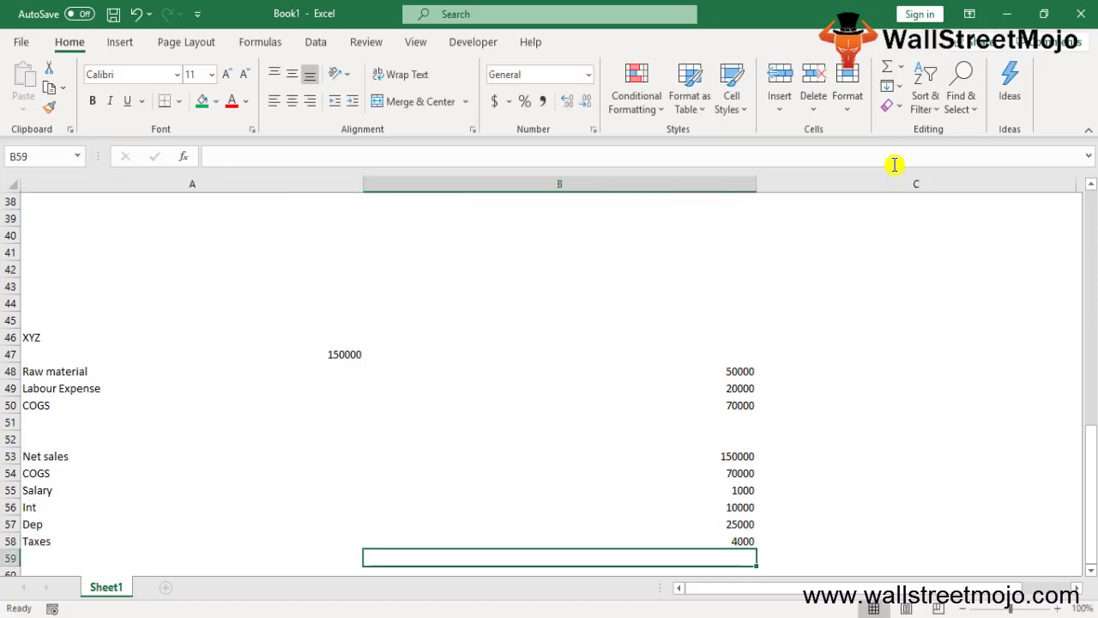
Step: Label cell A59 "Net Income" below the taxes row
key(Left)
text(Net )
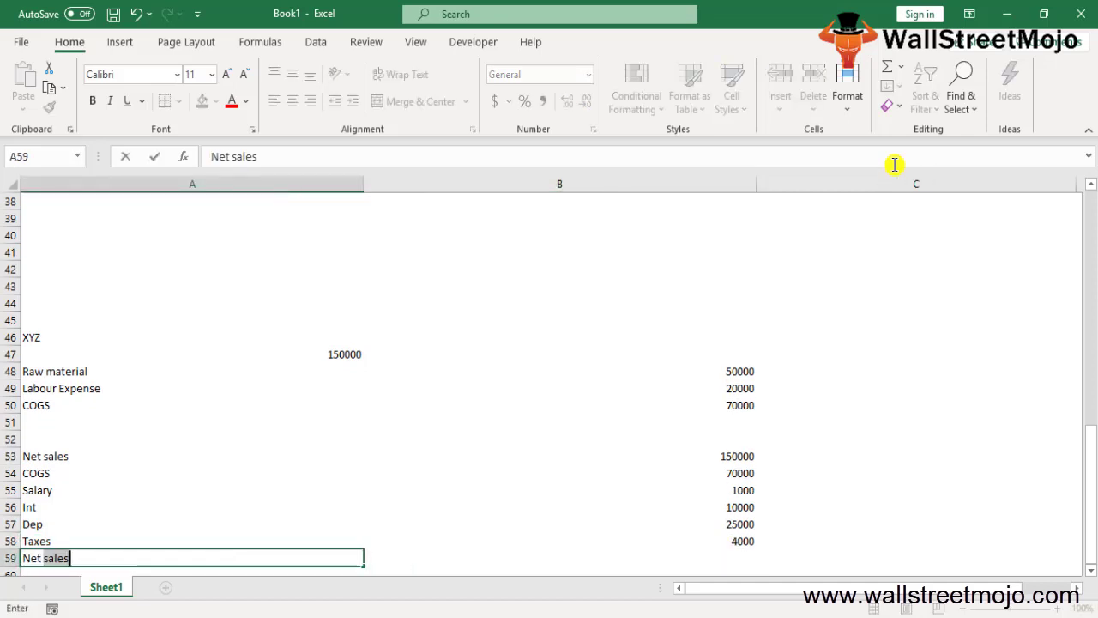
text(Income)
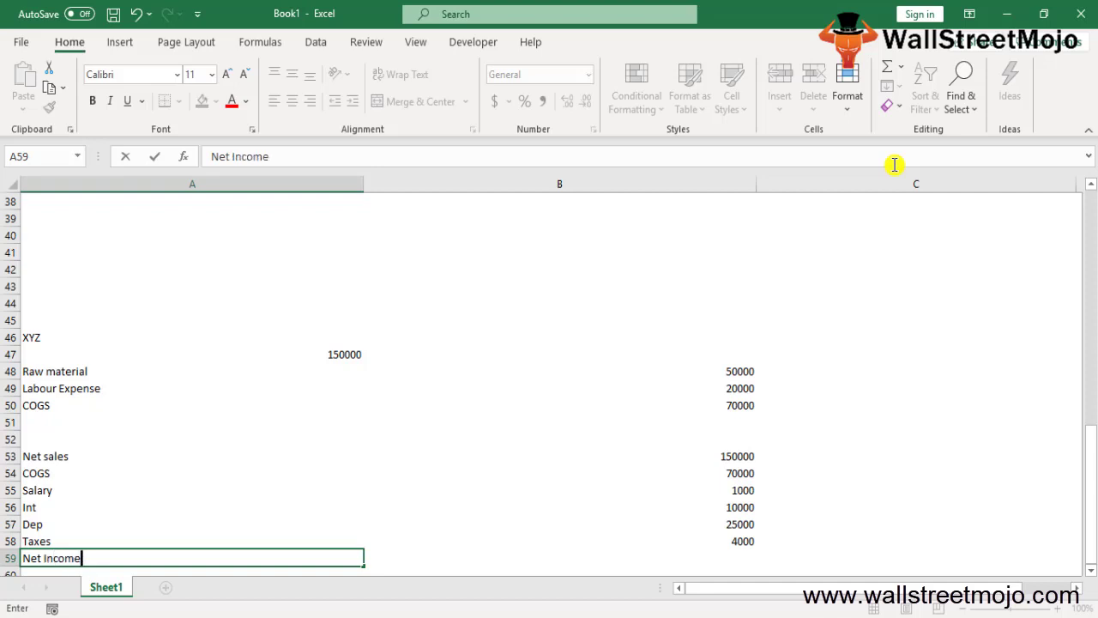
key(Return)
Step: Enter the formula =B53-B54-B55-B56-B57-B58 in cell B59, deducting COGS and all expenses from net sales
key(Up)
key(Right)
text(=)
key(Up)
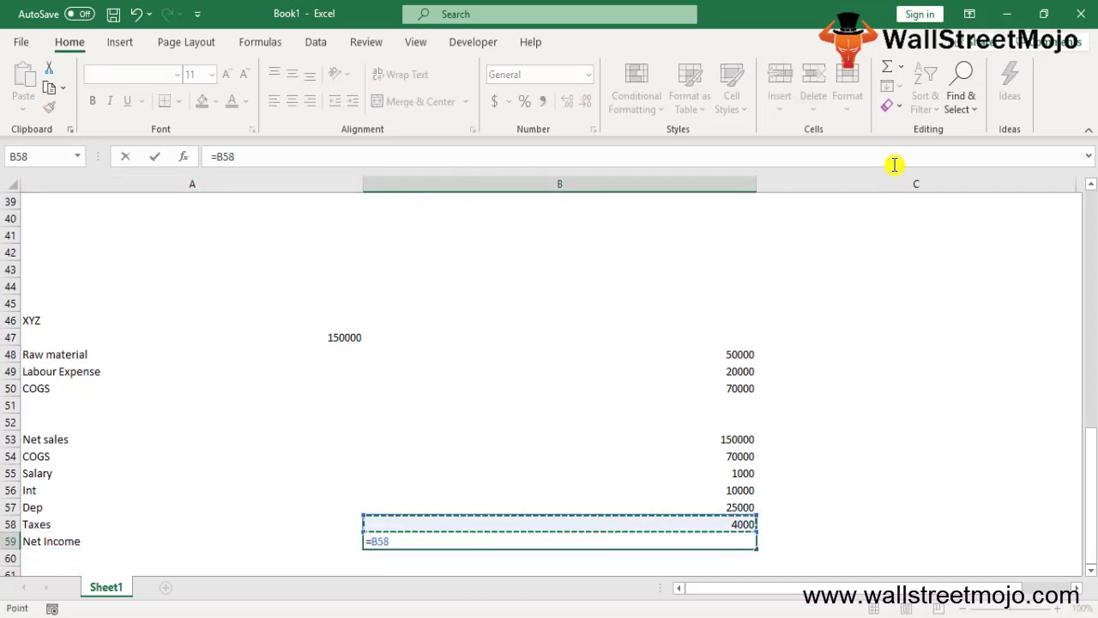
key(Up)
key(Up)
key(Up)
key(Up)
key(Up)
text(-)
key(Up)
key(Up)
key(Up)
key(Up)
key(Up)
text(-)
key(Up)
key(Up)
key(Up)
key(Up)
text(-)
key(Up)
key(Up)
key(Up)
text(-)
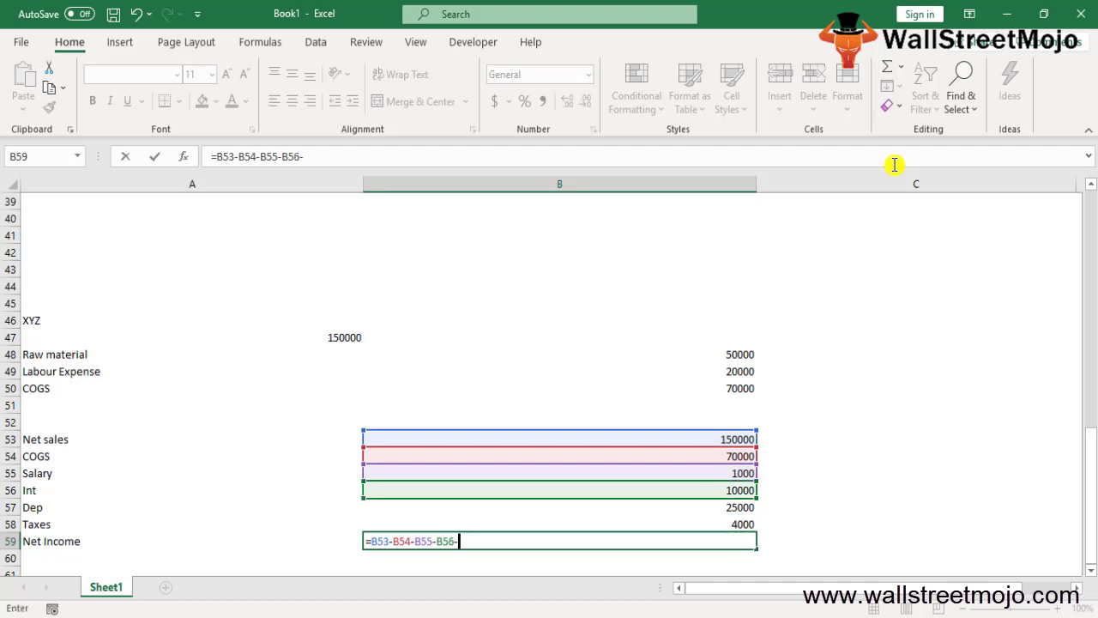
key(Up)
key(Up)
text(-)
key(Up)
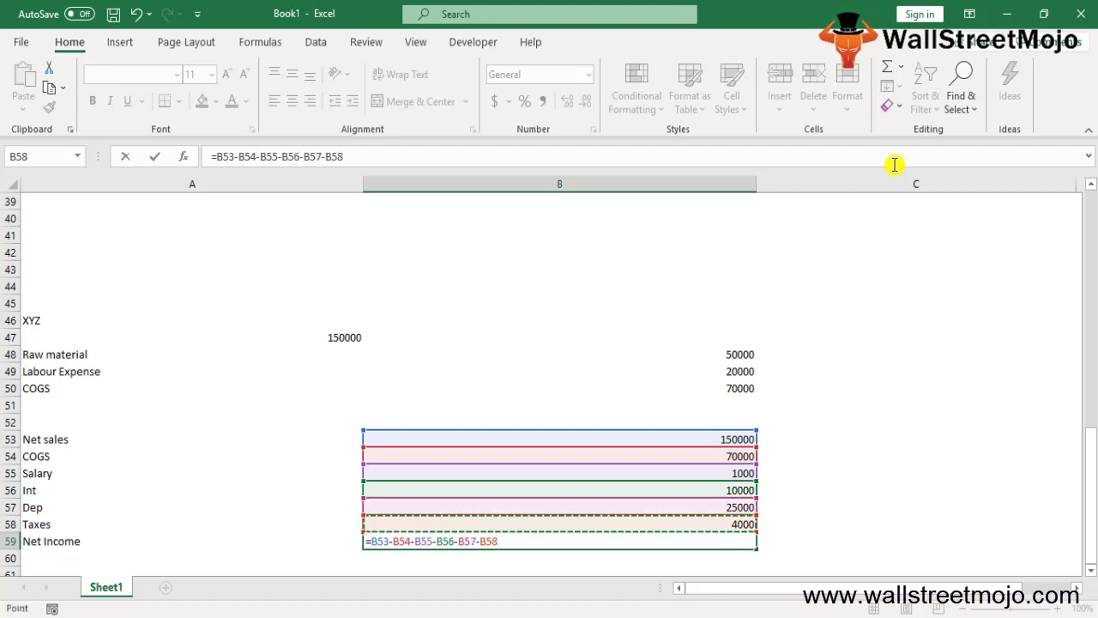
key(Return)
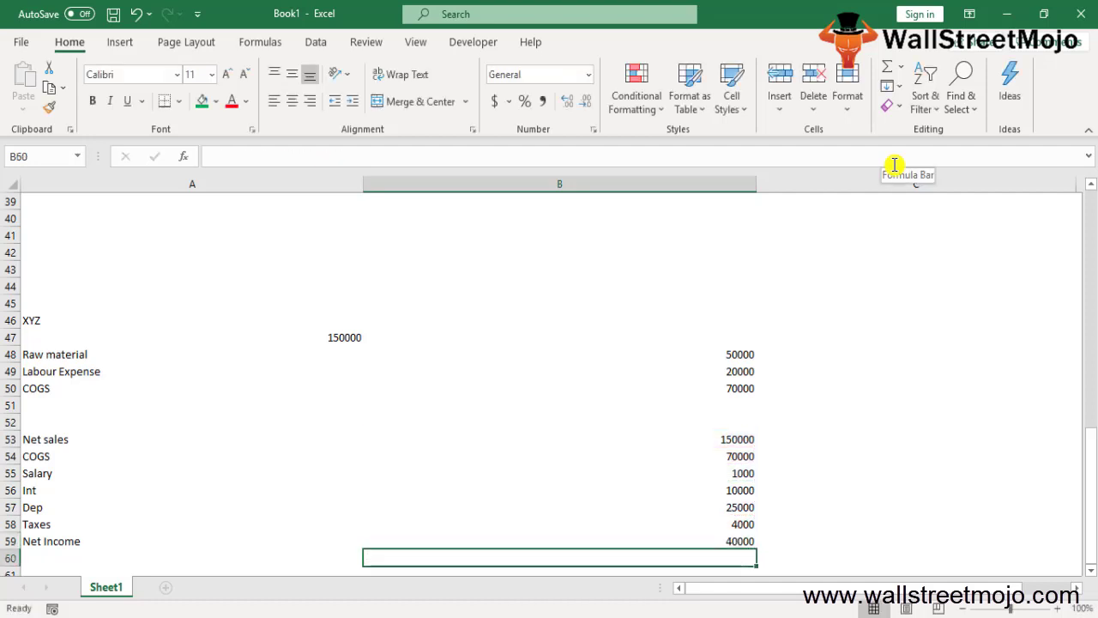
Step: Change the salary amount in cell B55 to 100000
key(Up)
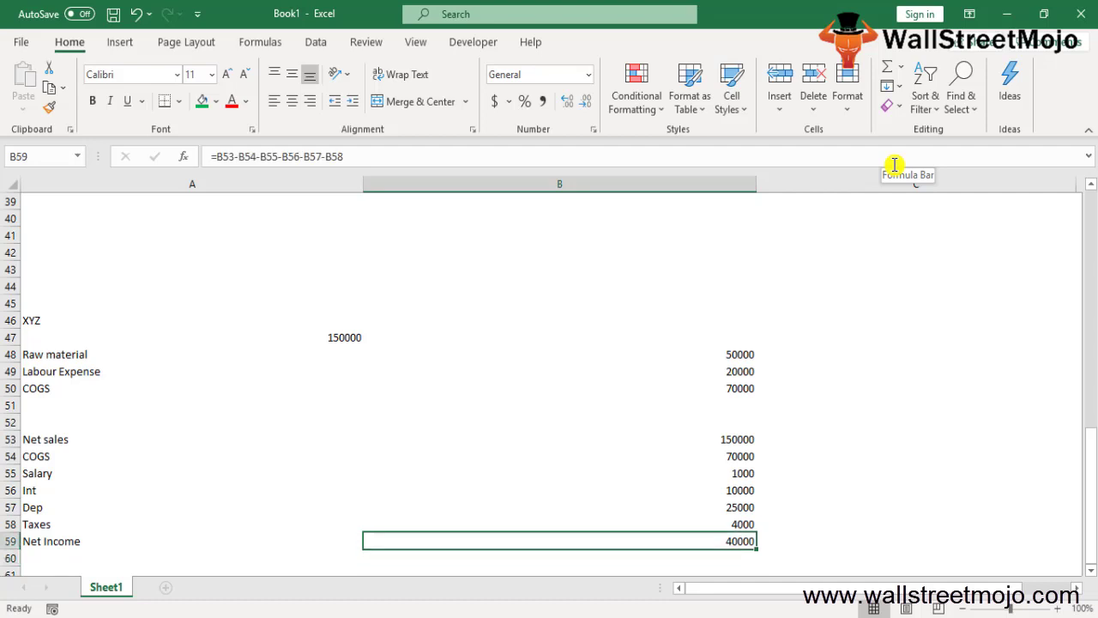
key(Up)
key(Up)
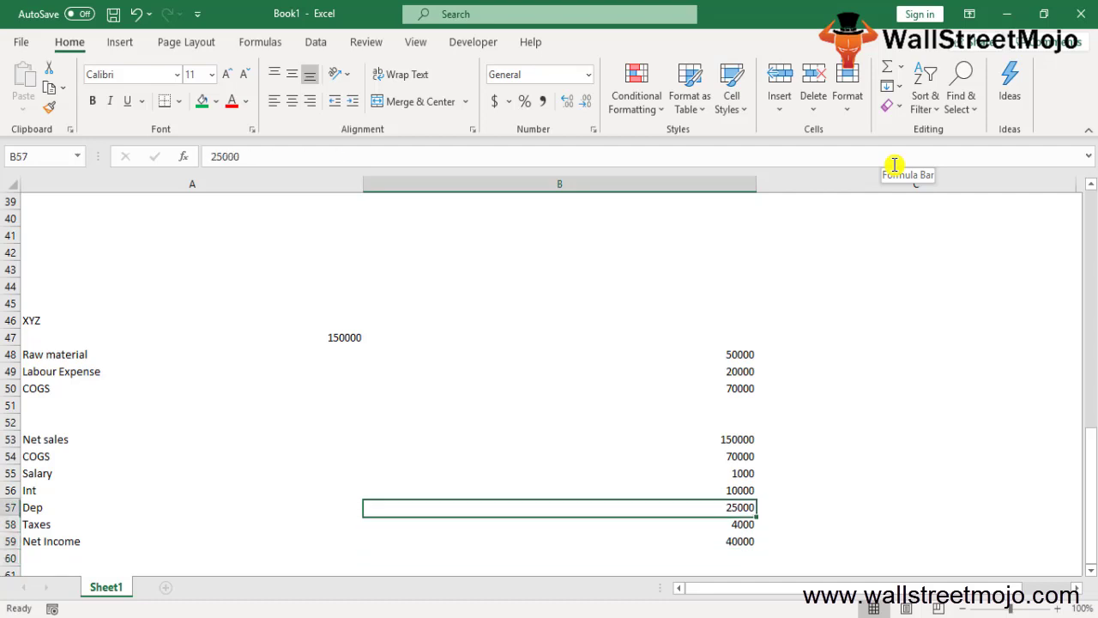
key(Up)
key(Up)
key(Up)
key(Down)
text(100000)
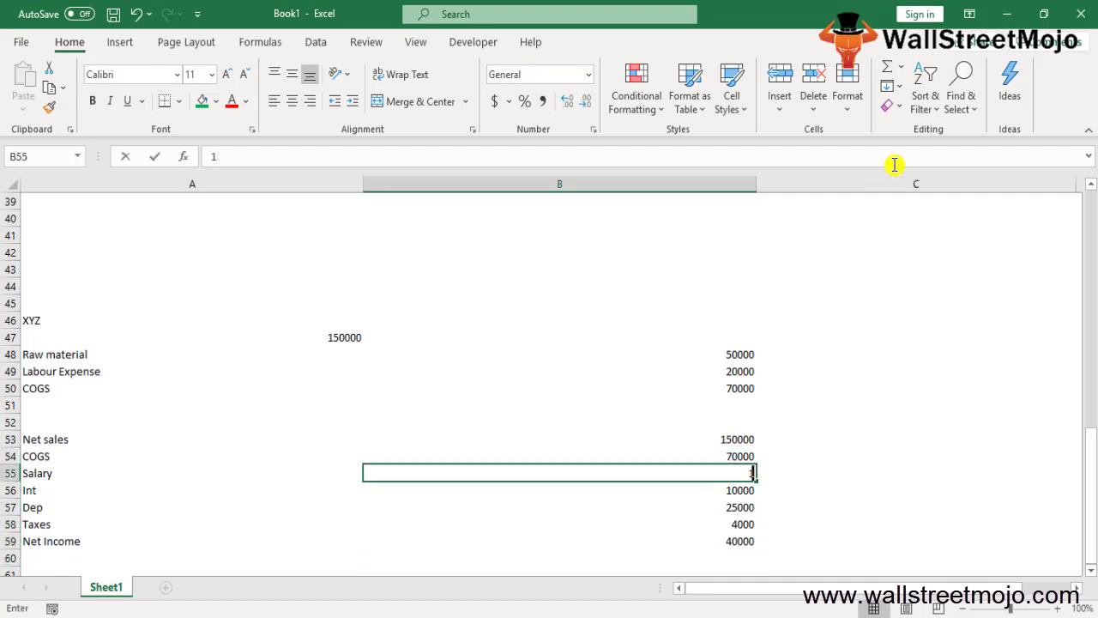
key(Return)
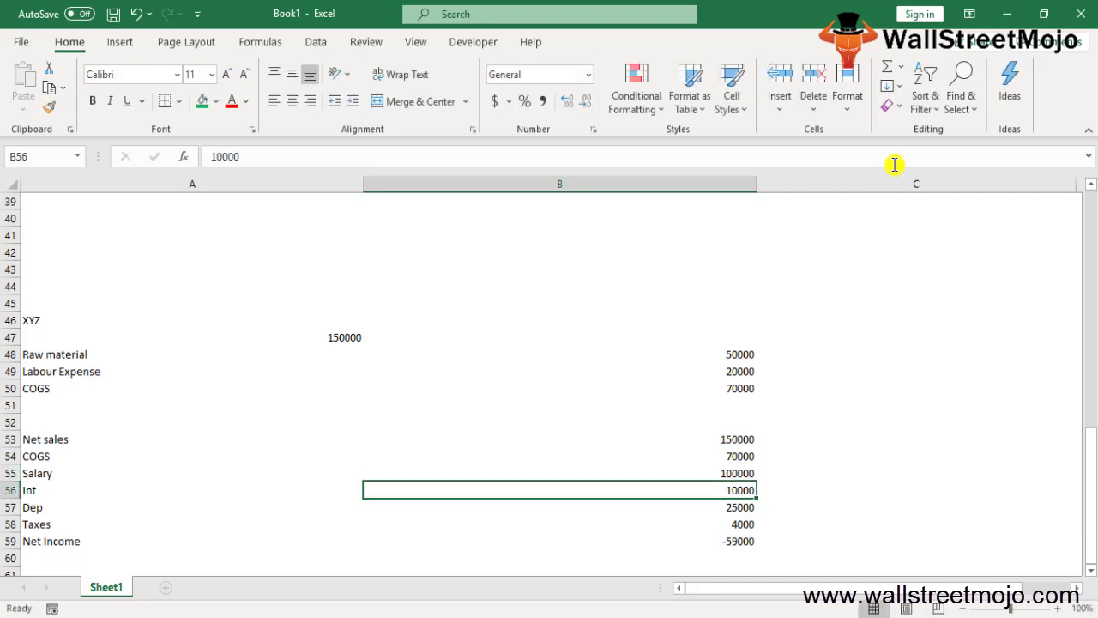
Step: Set the salary amount in cell B55 to 10000
key(Up)
text(10000)
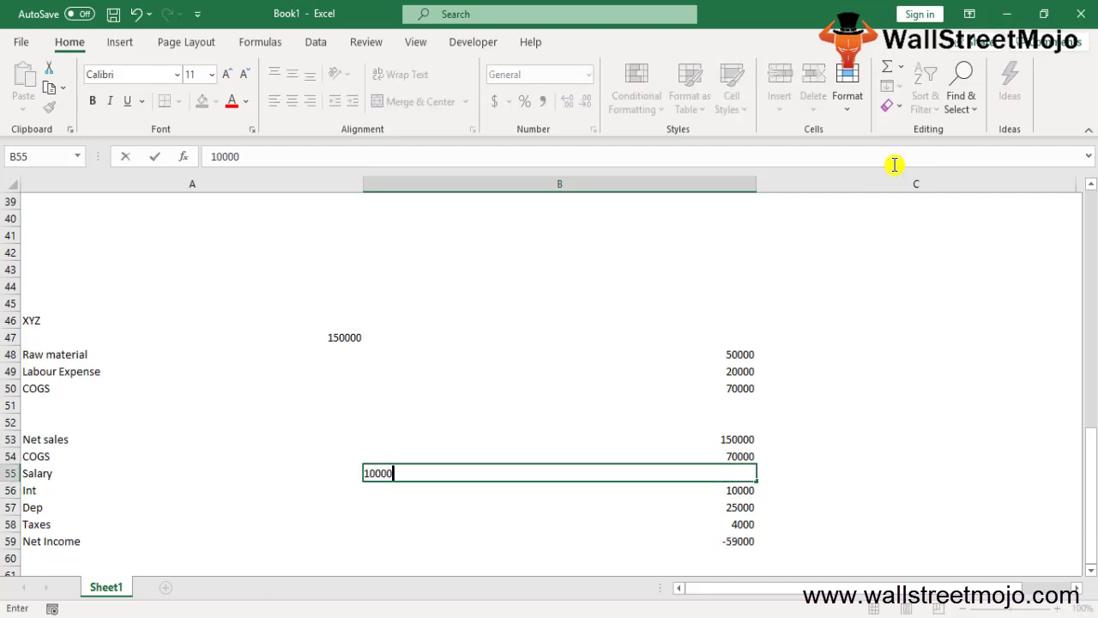
key(Return)
Step: Label cell A60 "Gross Profit" below the net income row
key(Down)
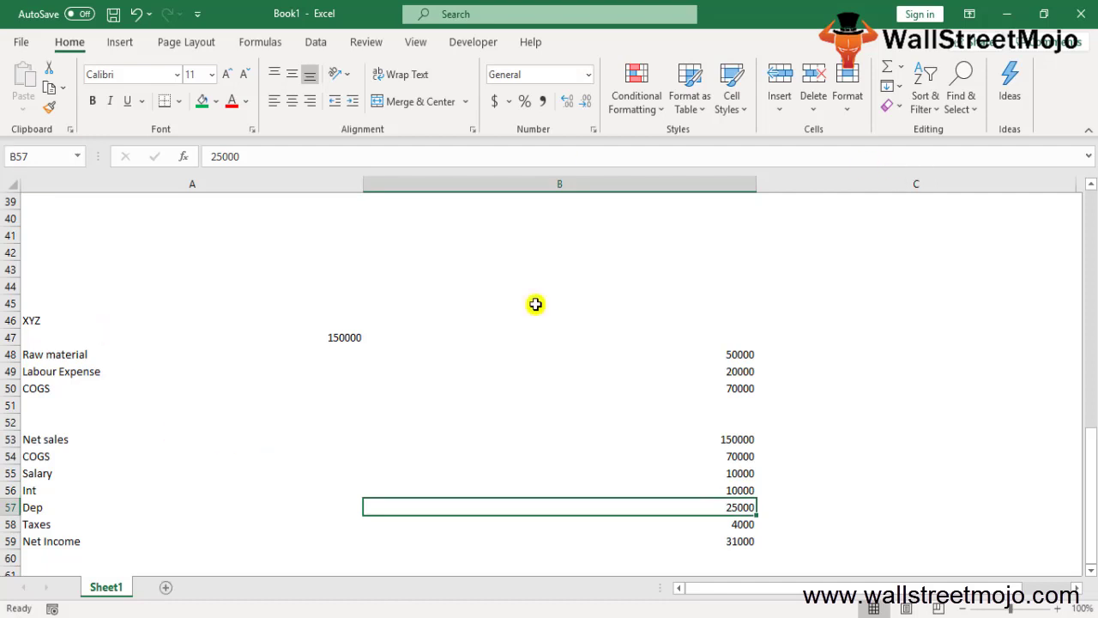
key(Down)
key(Down)
key(Down)
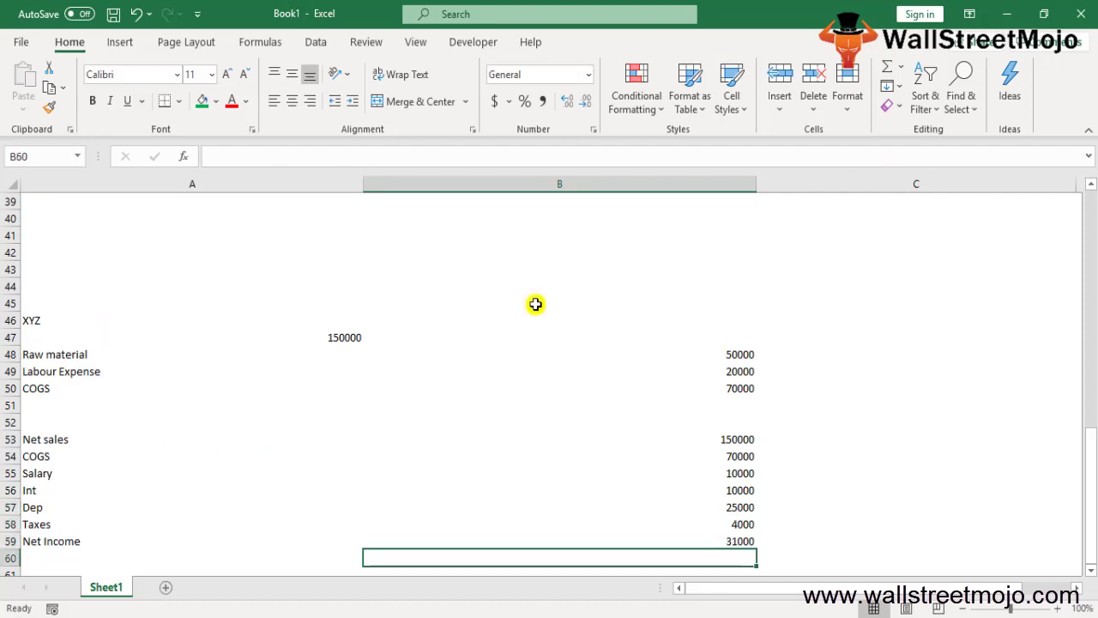
key(Left)
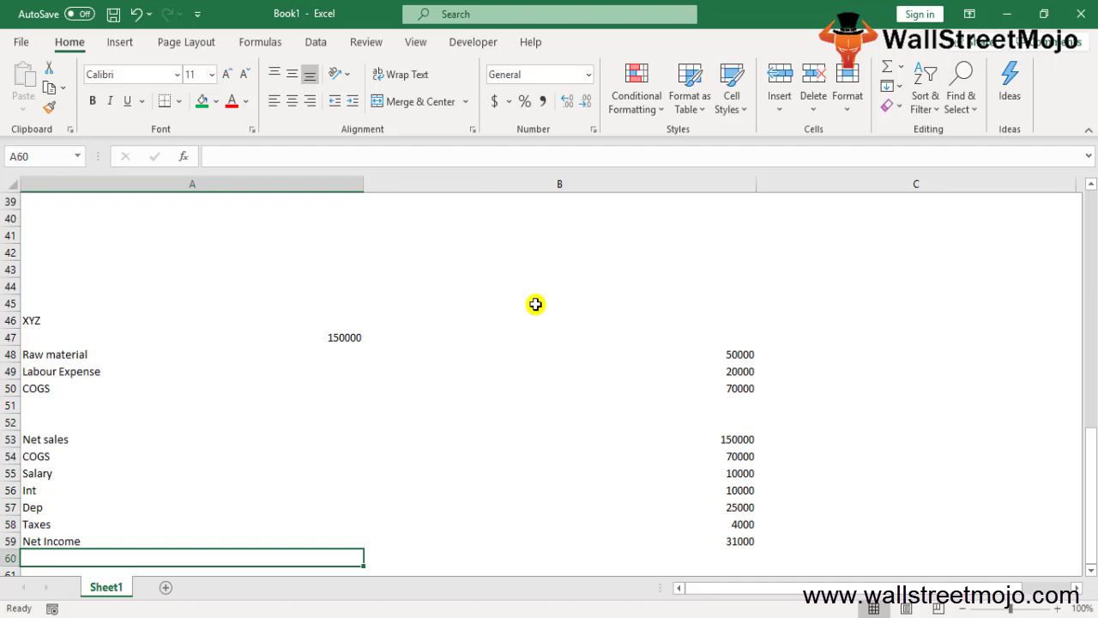
scroll(536, 303, down, 1)
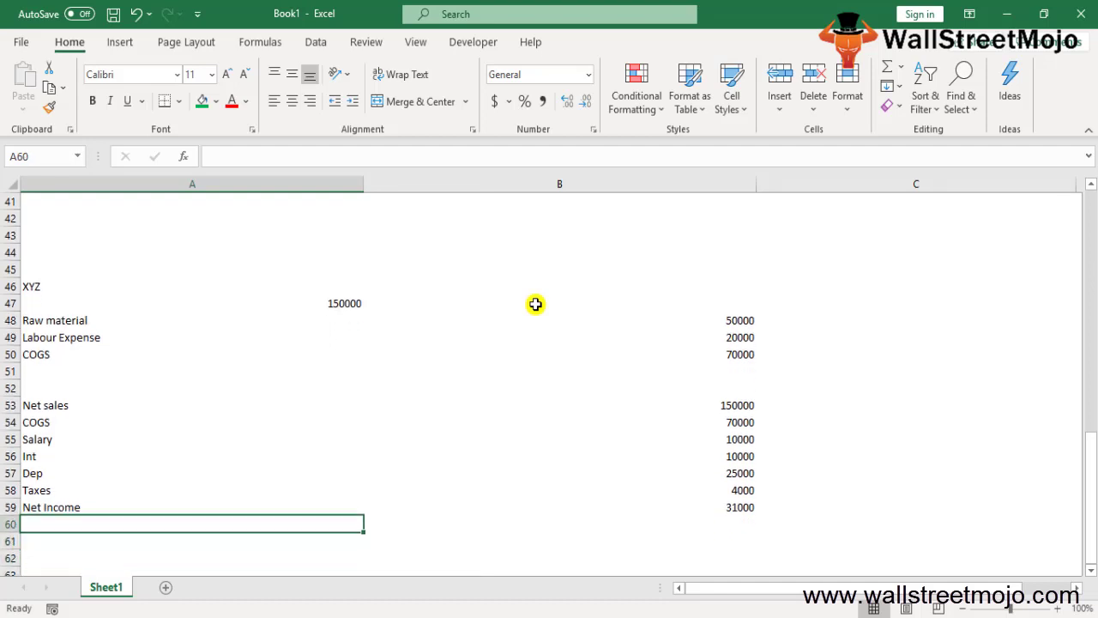
text(Gross Prfo)
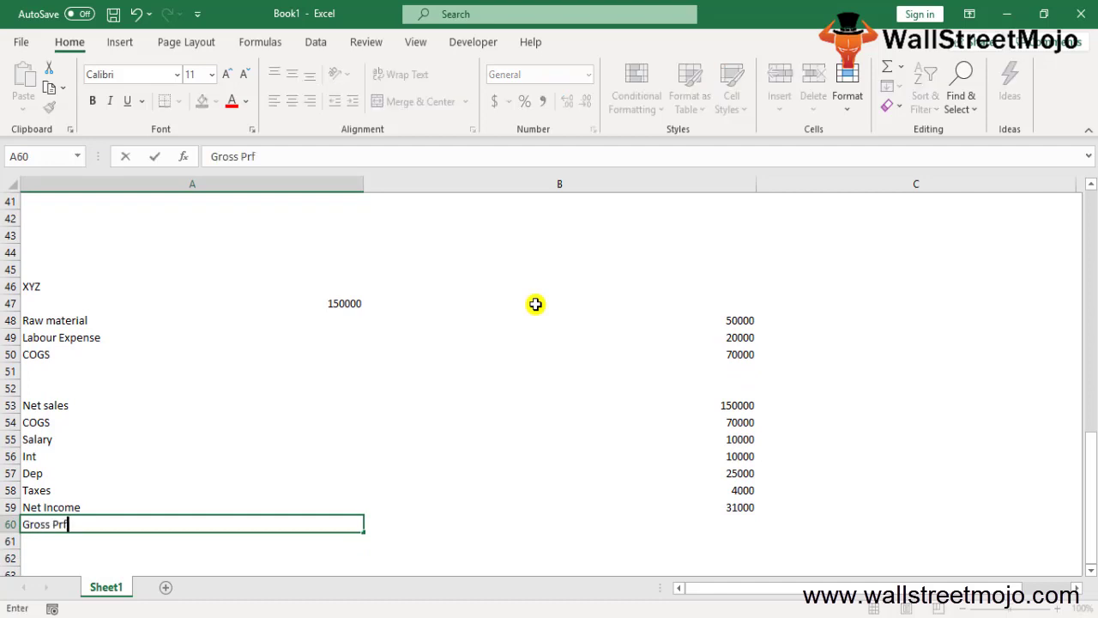
key(BackSpace)
key(BackSpace)
text(ofit)
Step: Enter the formula =B53-B54 in cell B60 to calculate gross profit from net sales and COGS
key(Tab)
text(=)
key(Up)
key(Up)
key(Up)
key(Up)
key(Up)
key(Up)
key(Up)
key(Up)
key(Up)
key(Up)
key(Up)
key(Up)
key(Up)
key(Left)
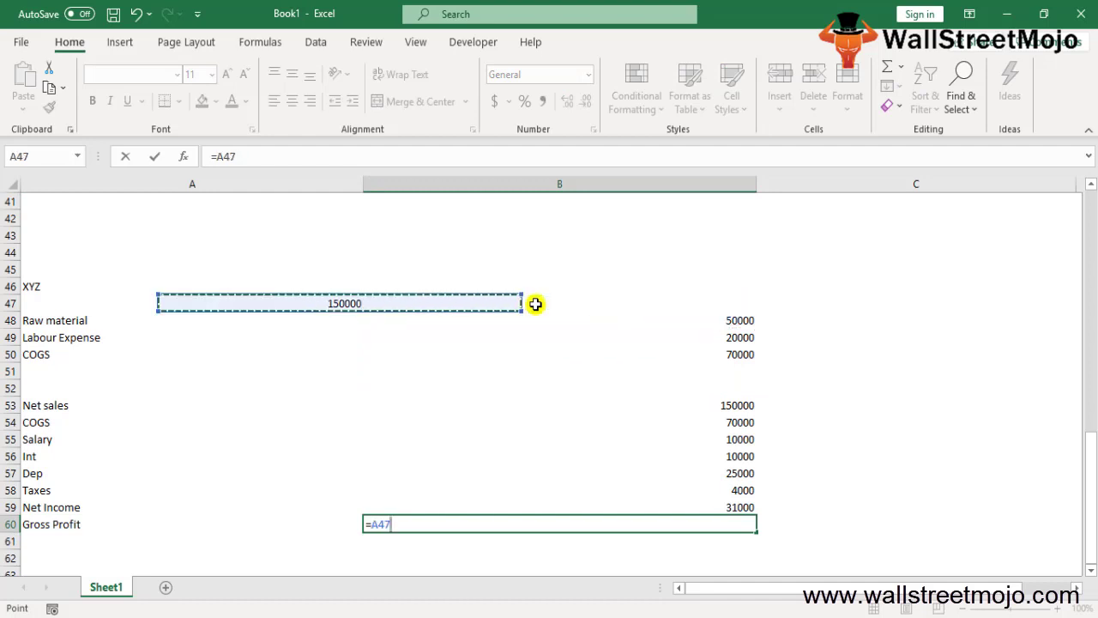
key(Right)
key(Down)
key(Down)
key(Down)
key(Down)
key(Down)
key(Down)
text(-)
key(Up)
key(Up)
key(Up)
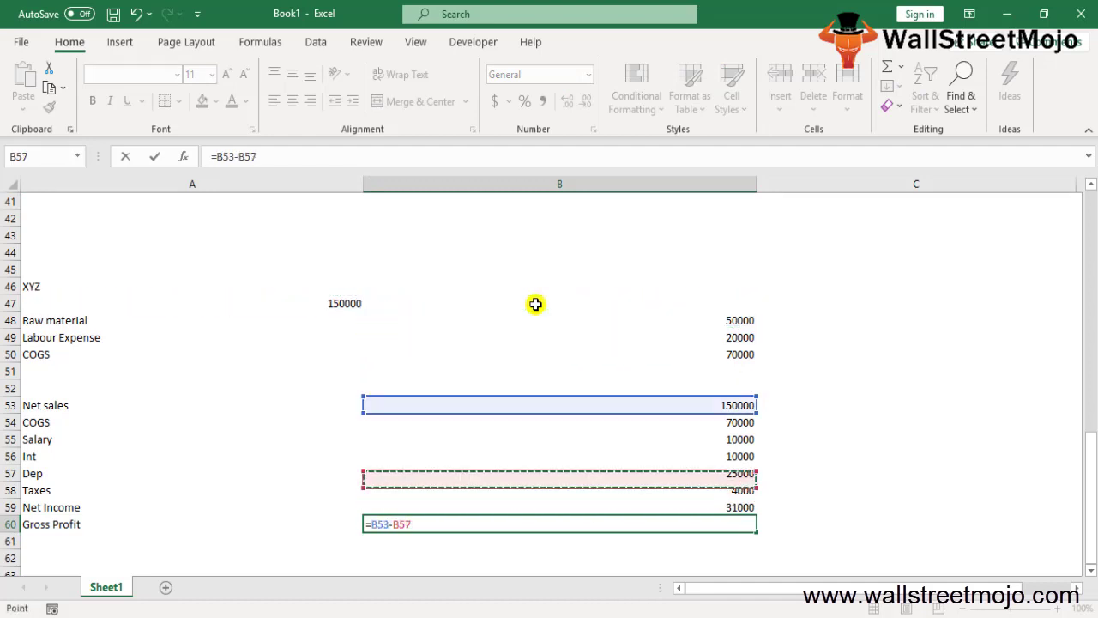
key(Up)
key(Up)
key(Up)
key(Return)
key(Up)
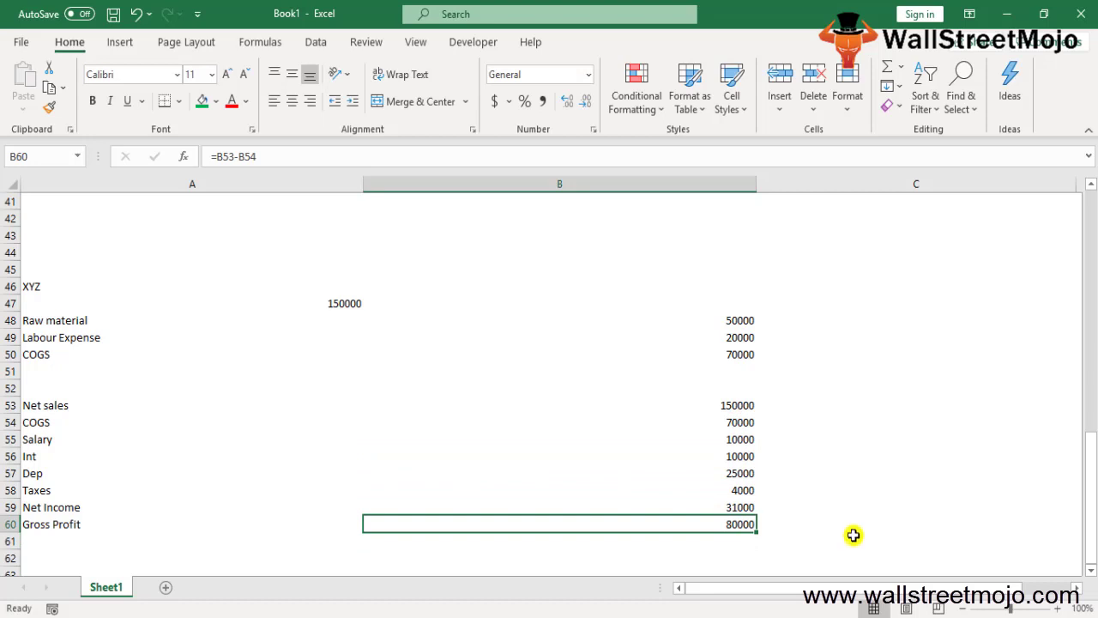
Step: Enter the formula =B59+B56+B58+B57 in cell B61, adding interest, taxes and depreciation back to net income
click(735, 506)
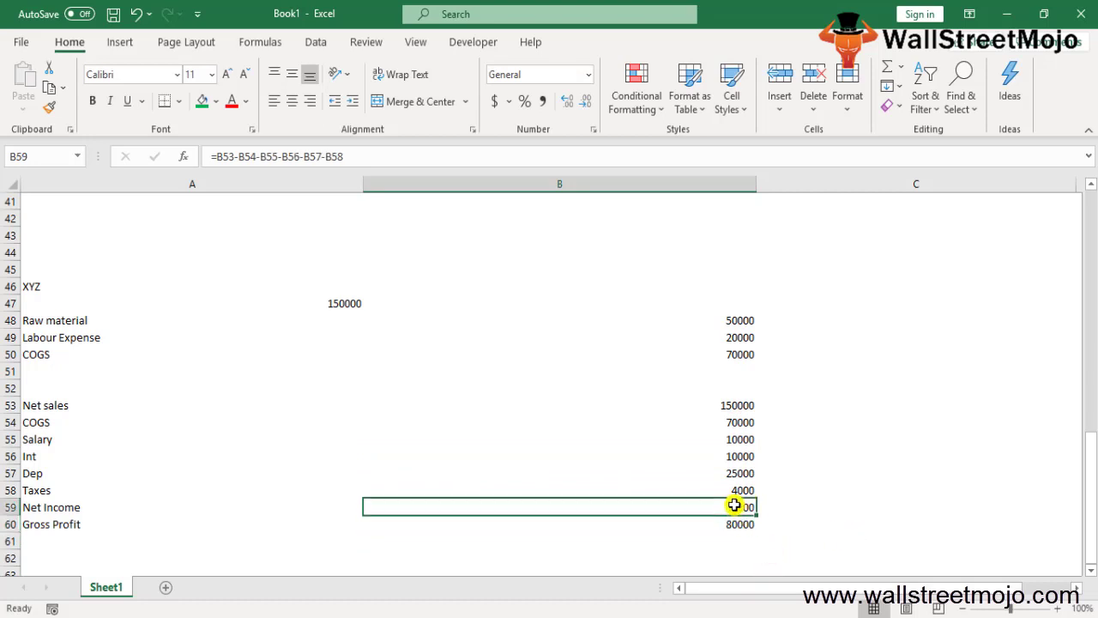
click(706, 536)
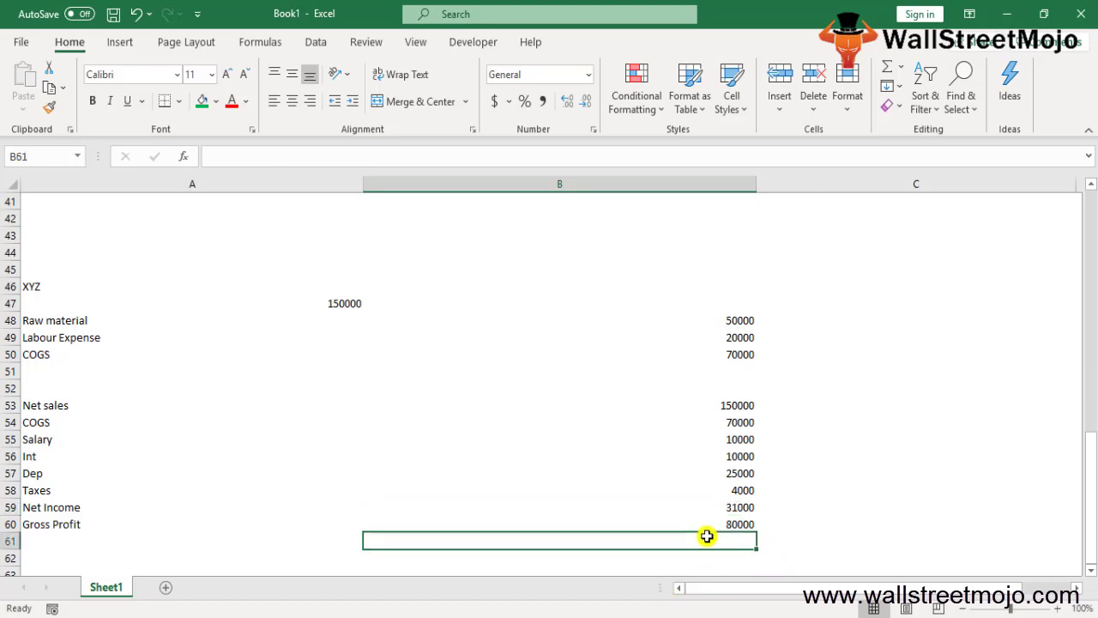
text(=)
key(Up)
key(Up)
key(Up)
key(Up)
key(Up)
key(Up)
key(Up)
key(Up)
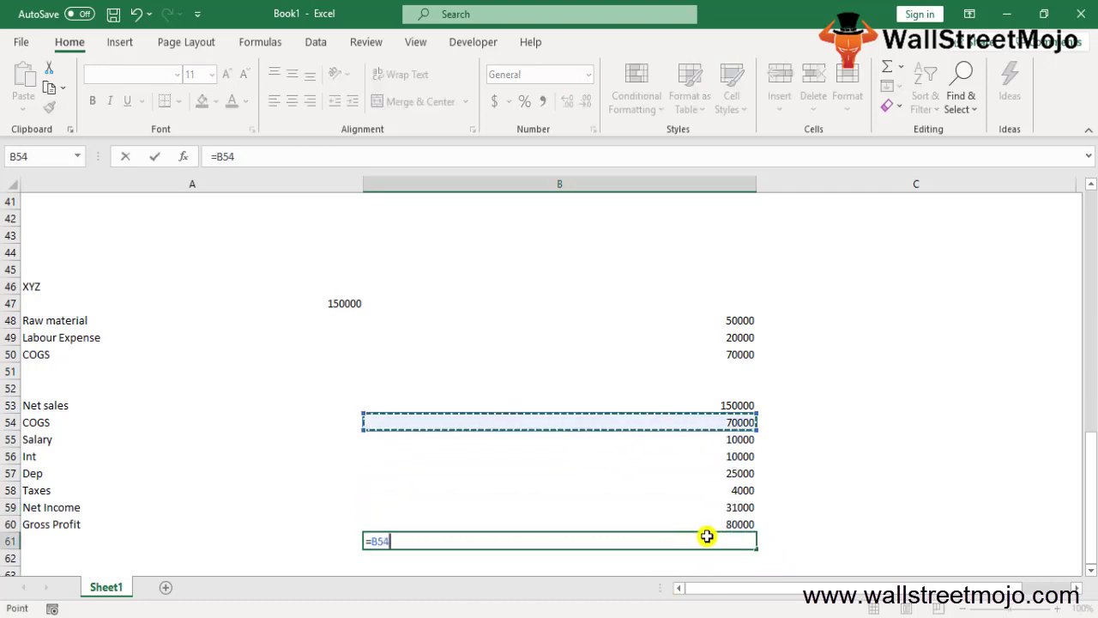
key(Down)
key(Down)
key(Left)
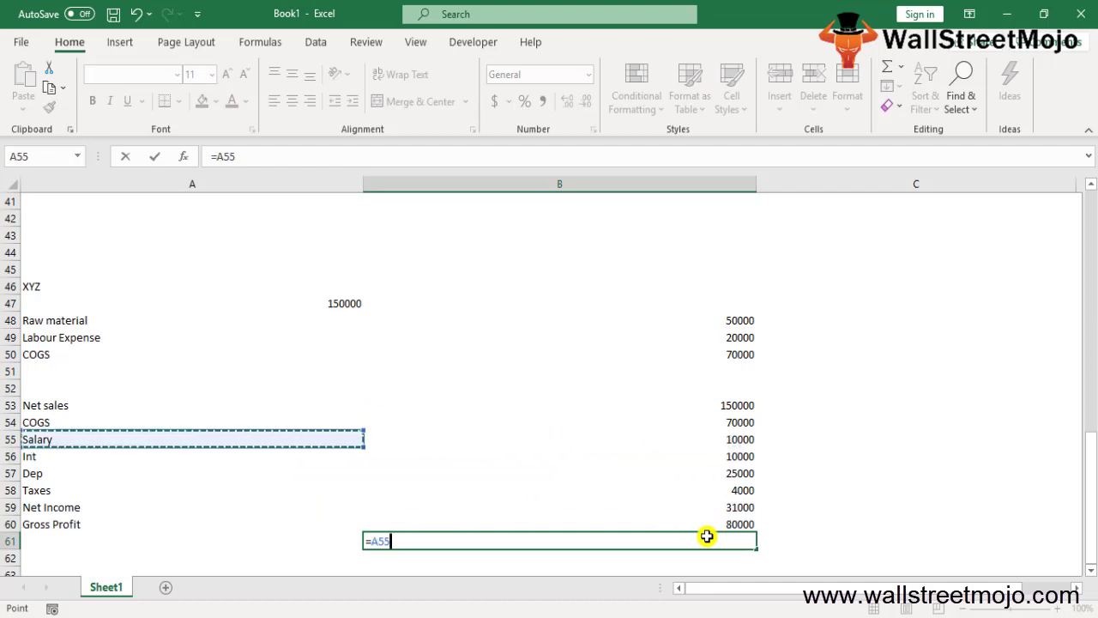
key(Up)
key(Down)
key(Down)
key(Down)
key(Down)
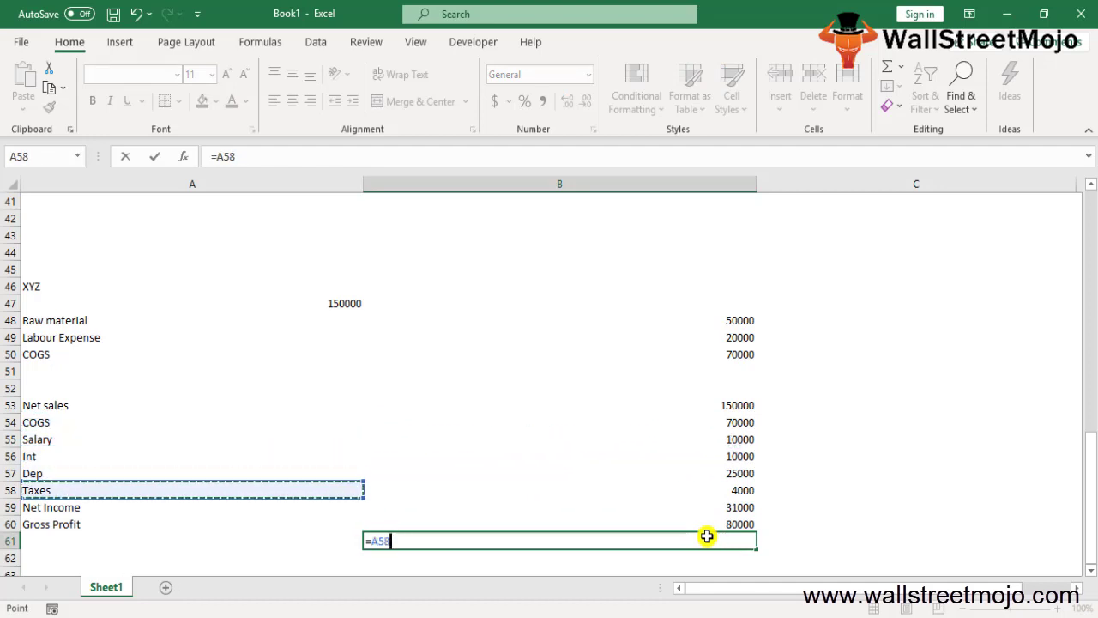
key(Right)
key(Right)
key(Left)
key(Down)
text(+)
key(Up)
key(Up)
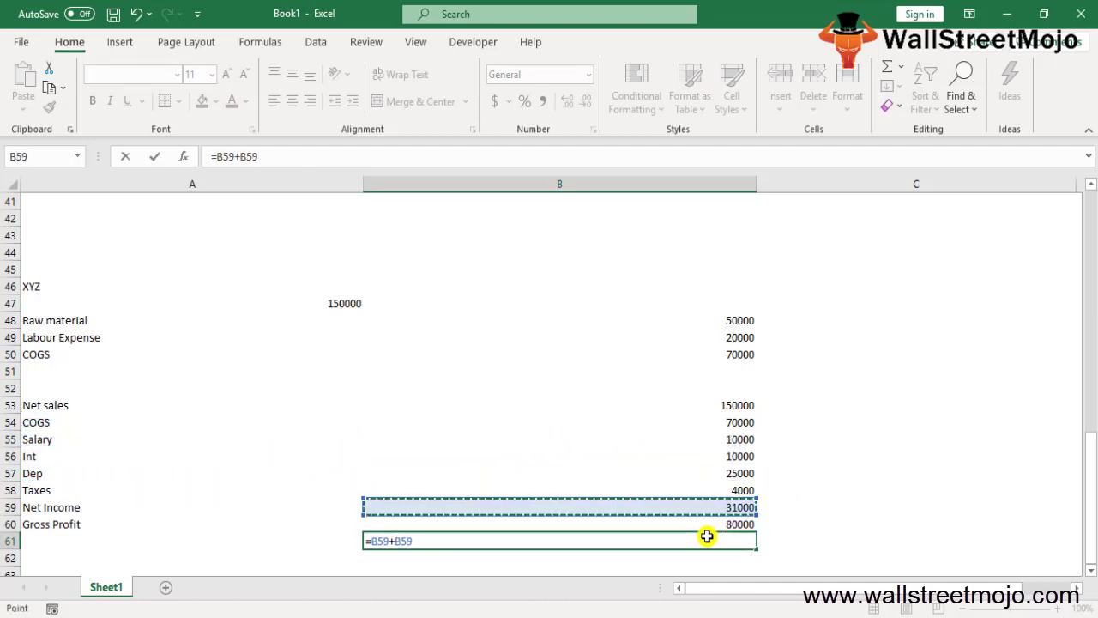
key(Up)
key(Up)
key(Up)
key(Up)
key(Left)
key(Down)
key(Right)
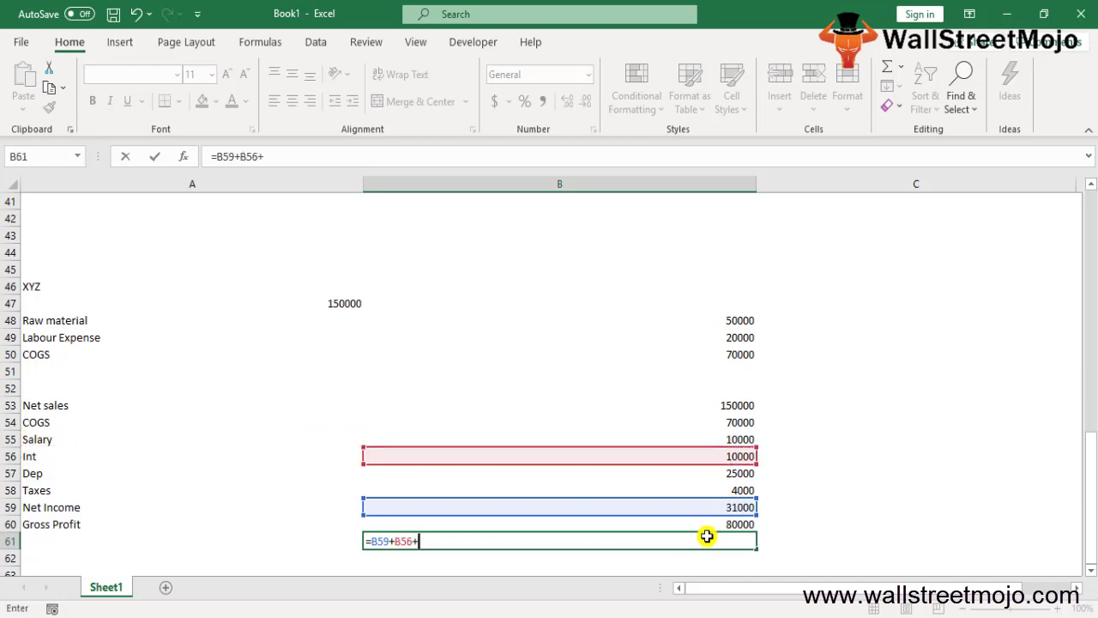
text(+)
key(Up)
key(Up)
key(Up)
key(Left)
key(Right)
text(+)
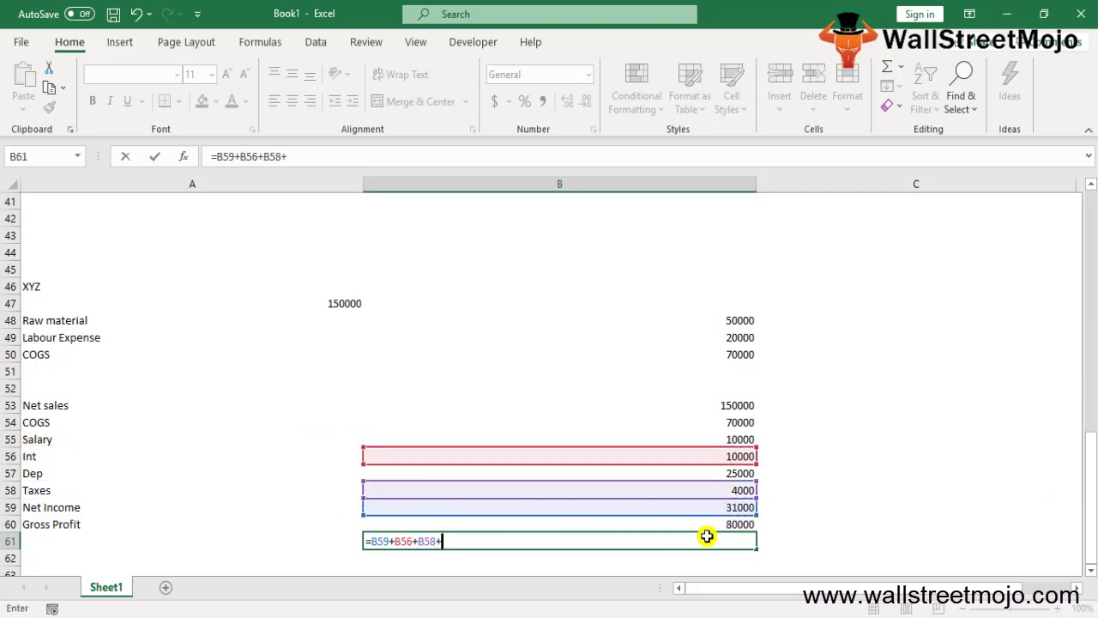
key(Up)
key(Up)
key(Up)
key(Up)
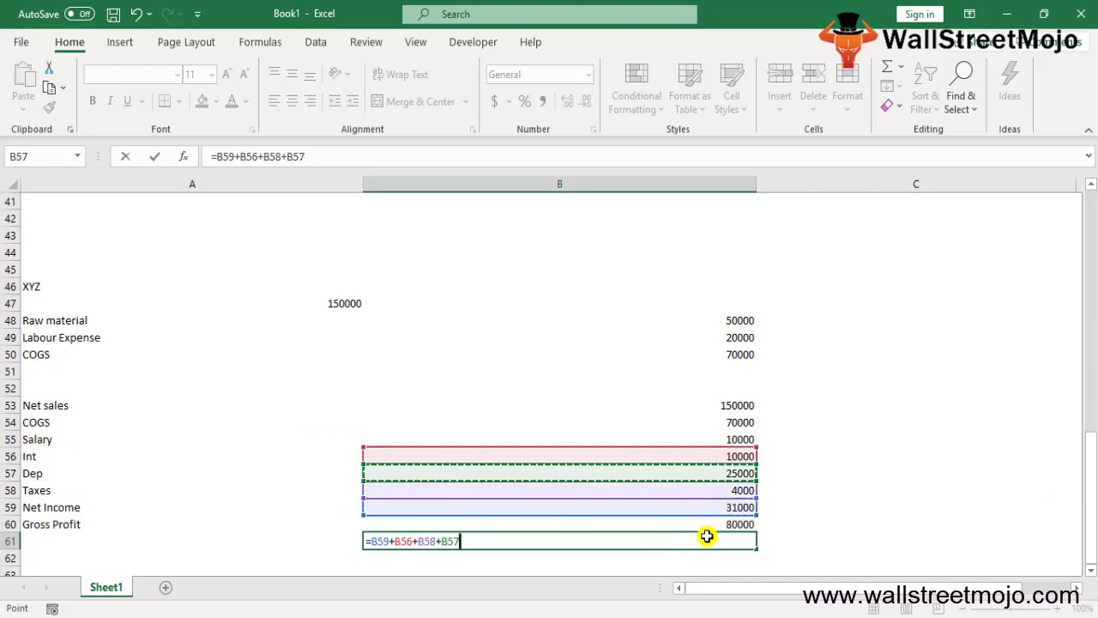
key(Return)
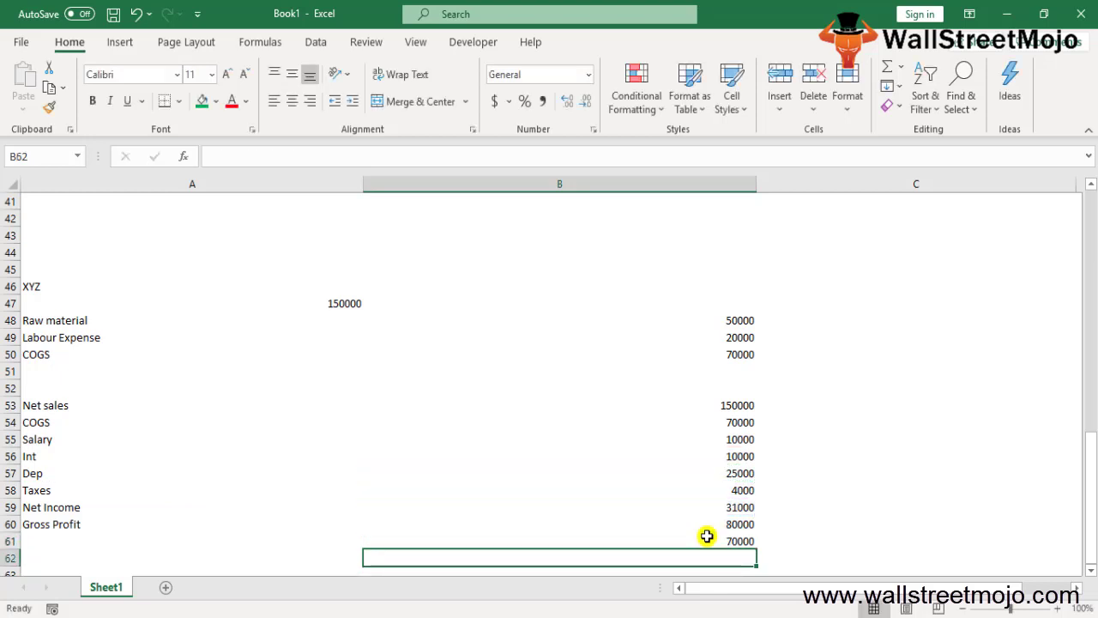
key(Up)
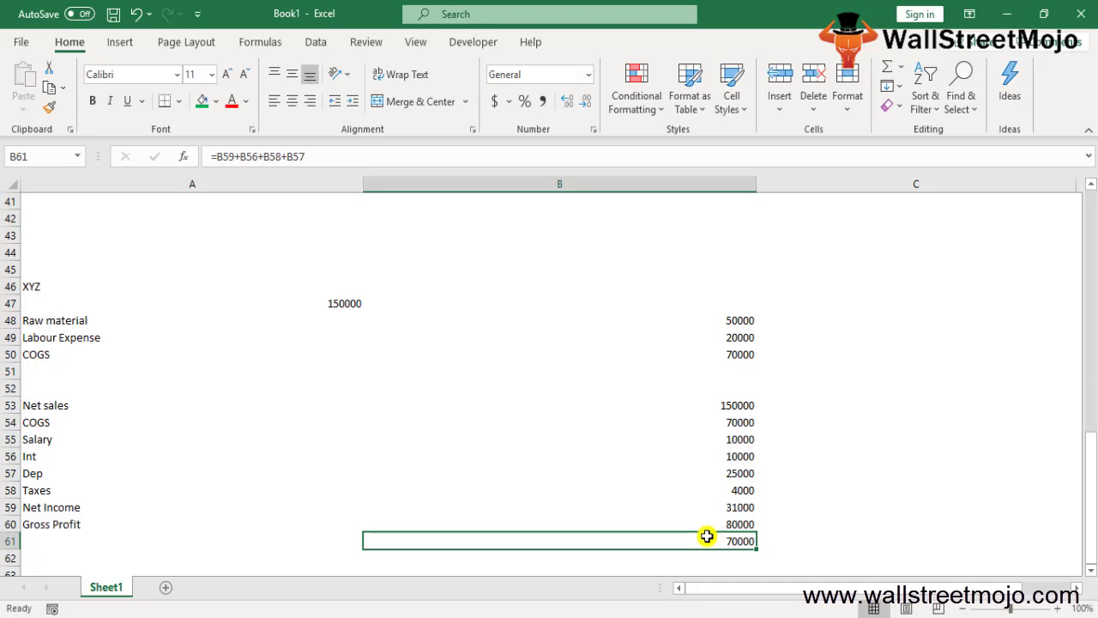
Step: Label cell A61 "EBITDA" and cell A62 "Gross Profit margin ratio"
key(Down)
key(Left)
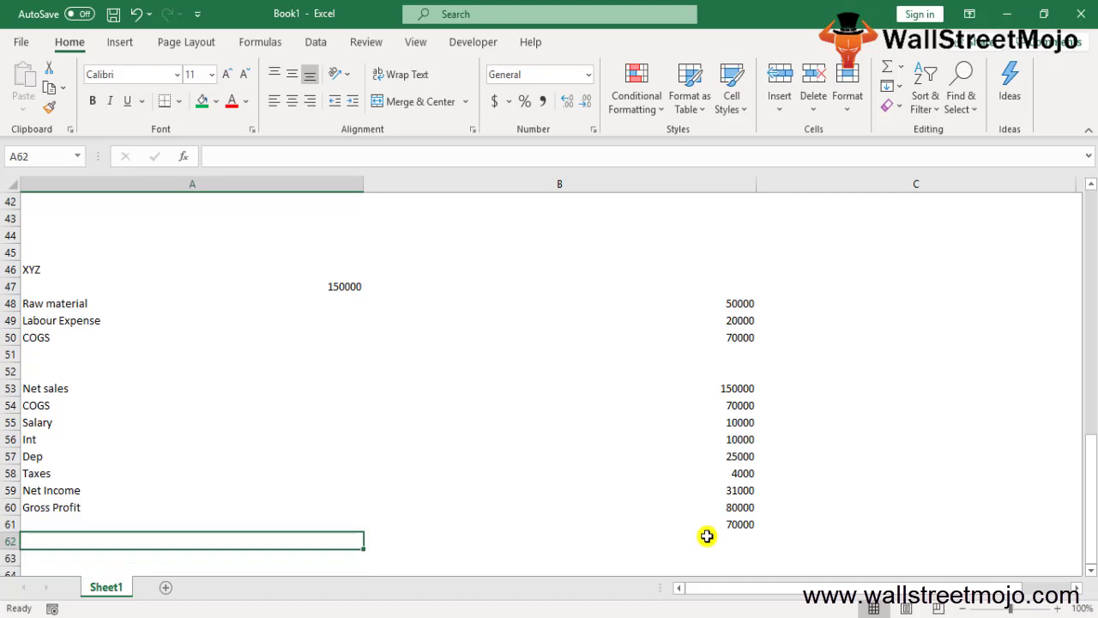
key(Up)
text(EBITDA)
key(Return)
text(Gross Profit )
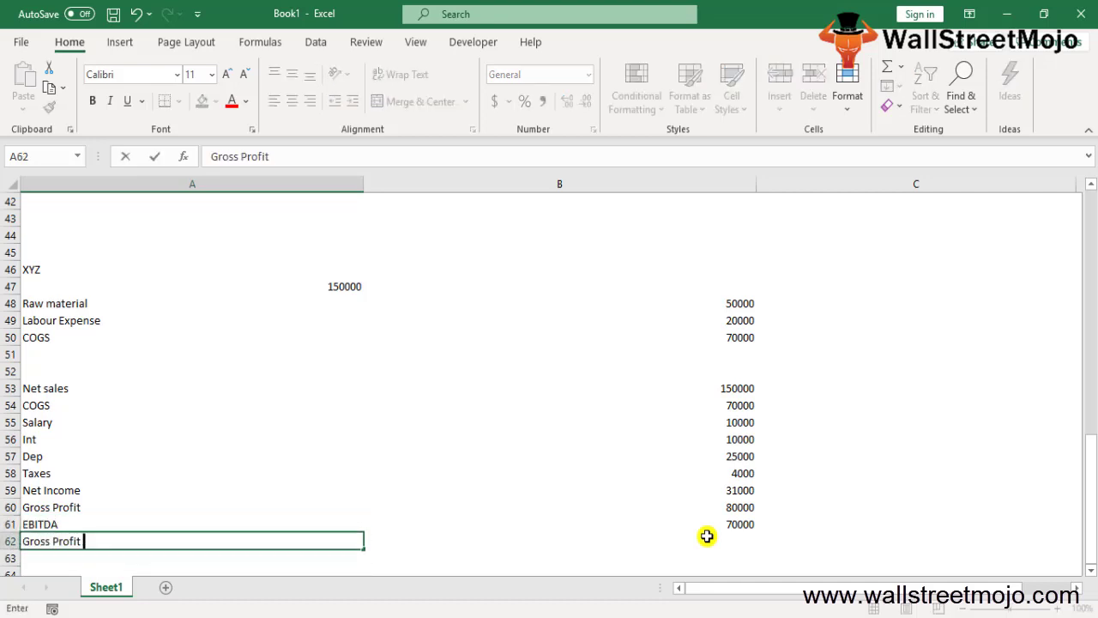
text(margin ratio)
key(Return)
Step: Enter the formula =B60/B53*100 in cell B62 to calculate the gross profit margin as a percentage of net sales
click(706, 536)
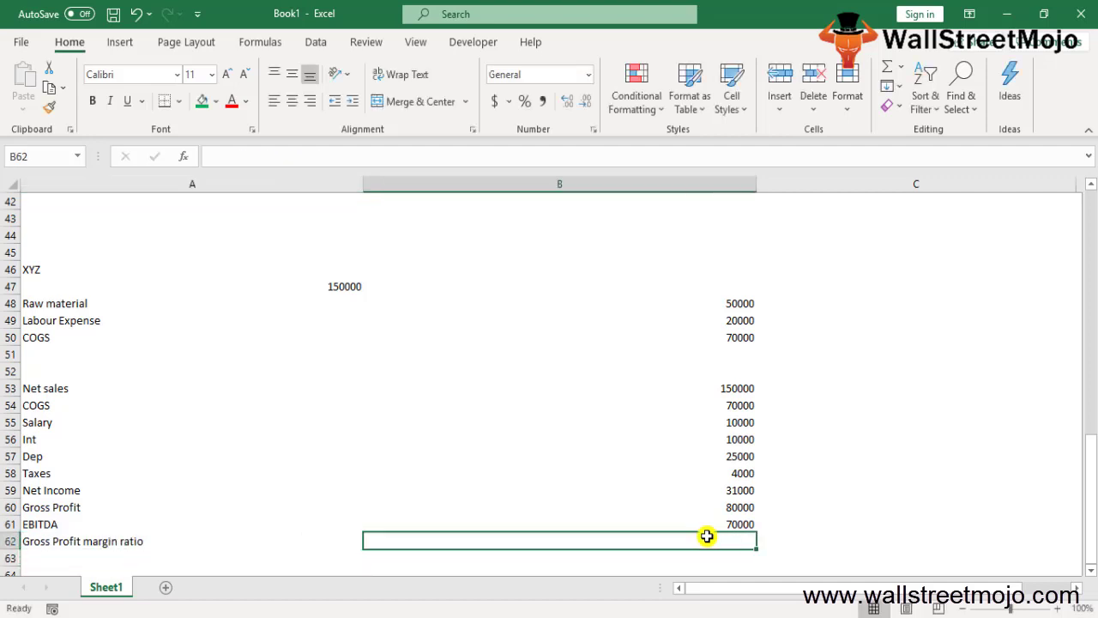
text(=)
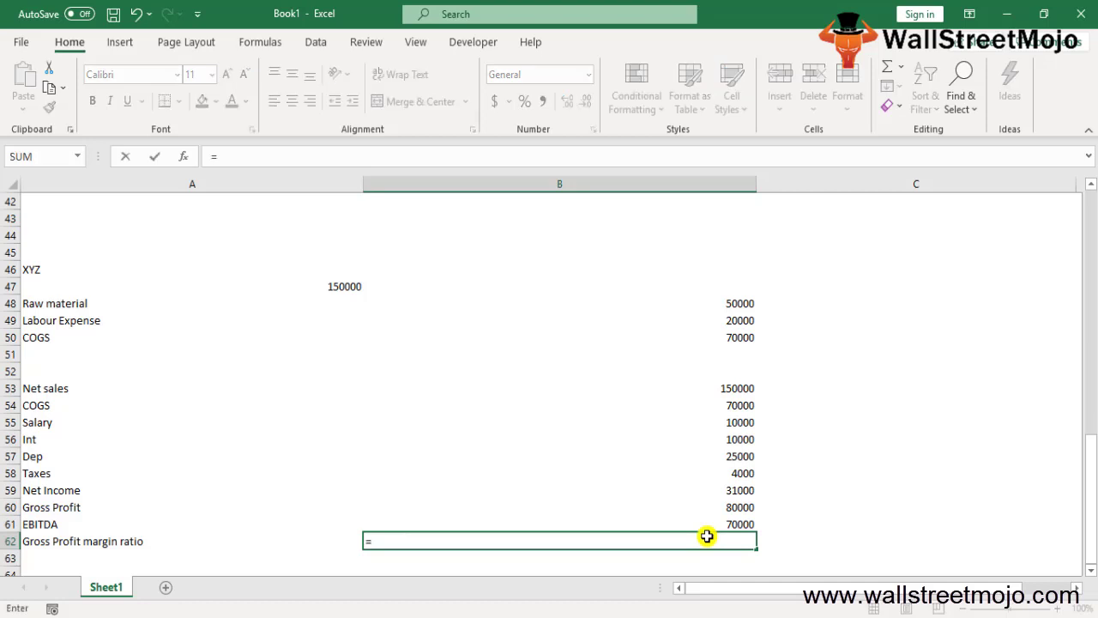
key(Up)
key(Up)
text(/)
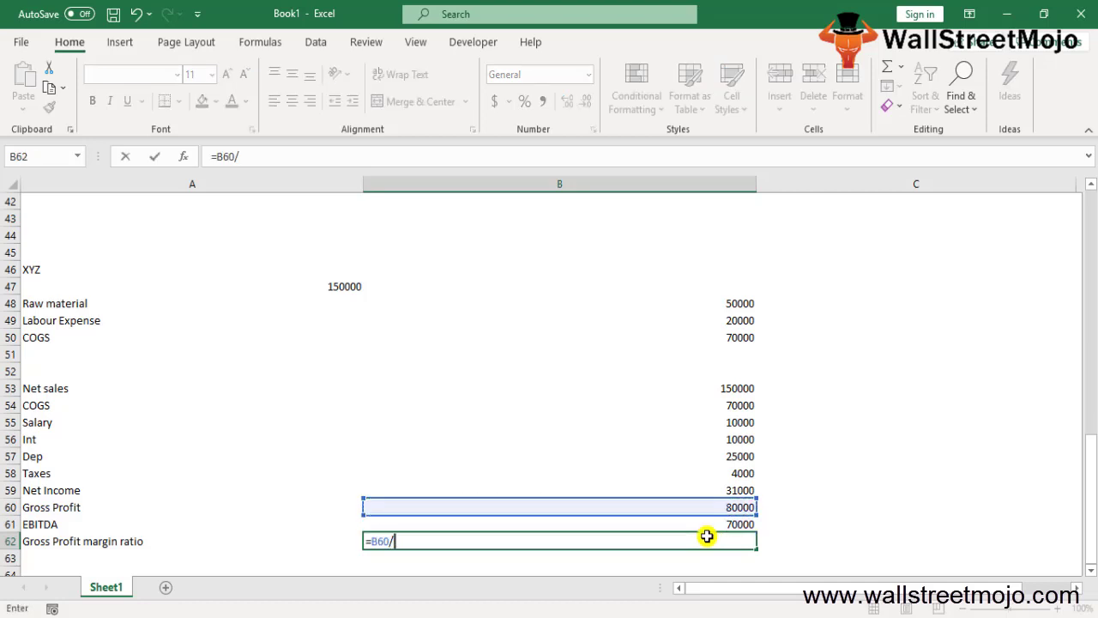
key(Up)
key(Up)
key(Up)
key(Up)
key(Up)
key(Up)
key(Up)
key(Up)
key(Up)
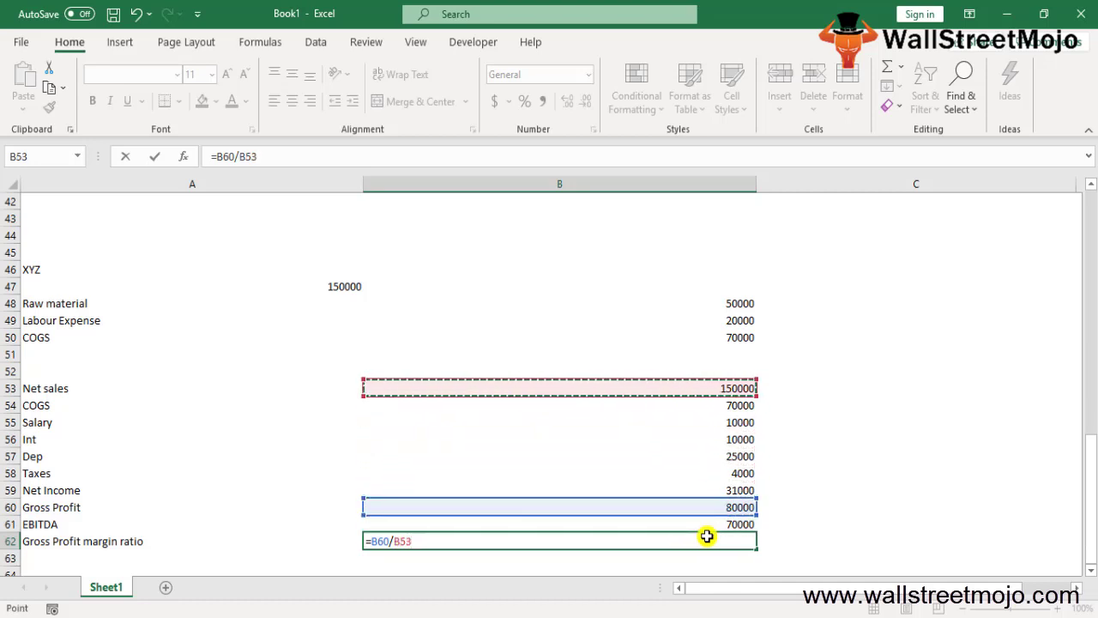
text(*100)
key(Return)
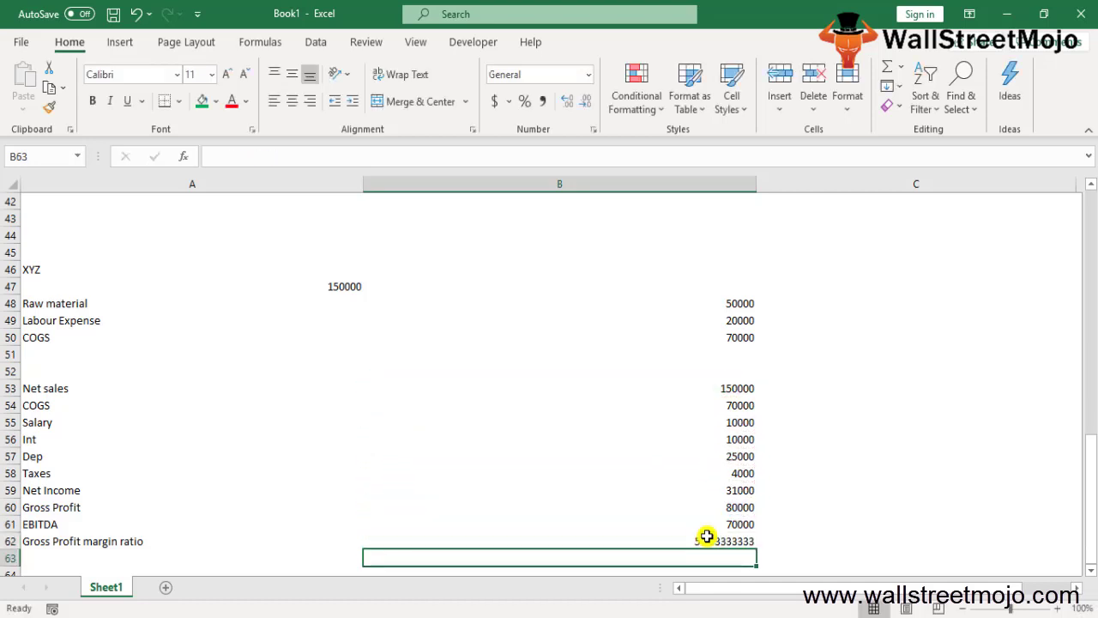
click(706, 536)
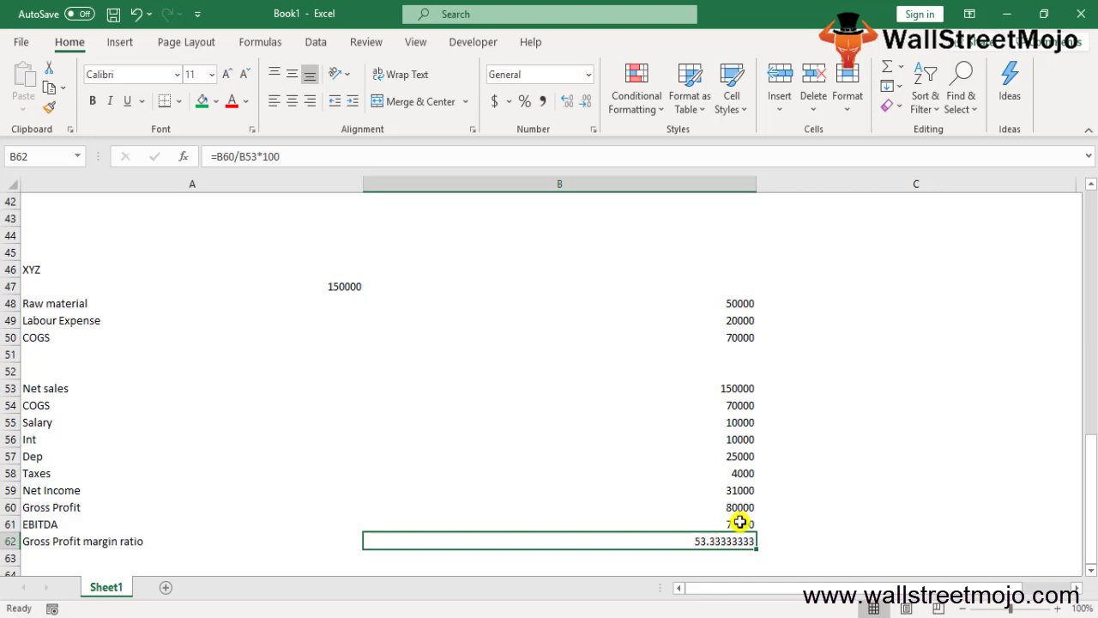
Step: Label cell A63 "Net profit margin" below the gross profit margin ratio row
key(Down)
key(Down)
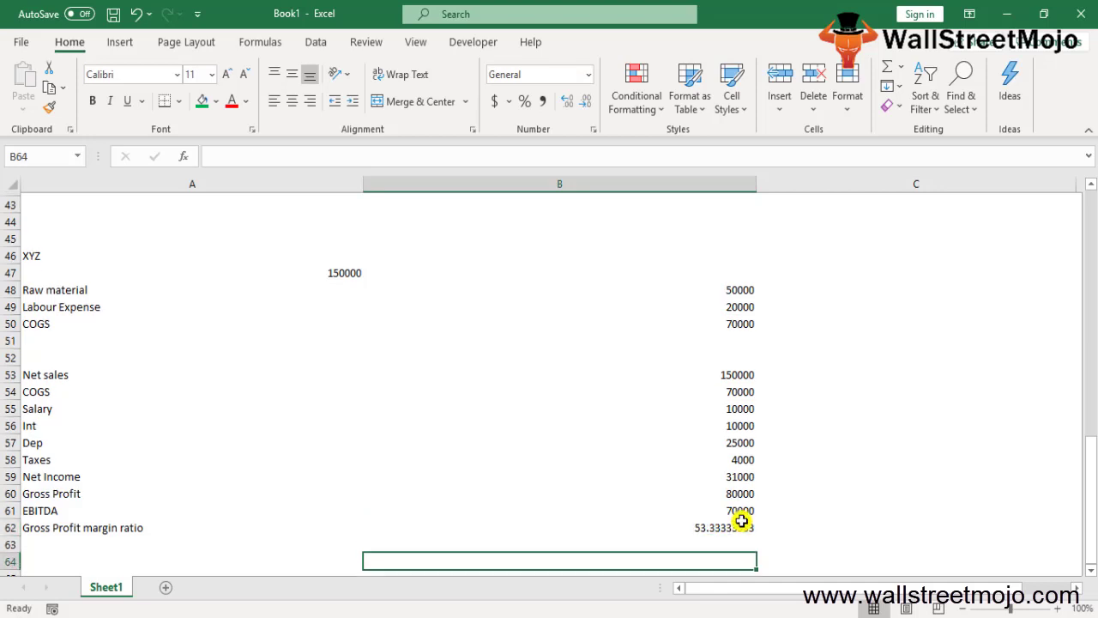
key(Left)
key(Down)
key(Up)
key(Up)
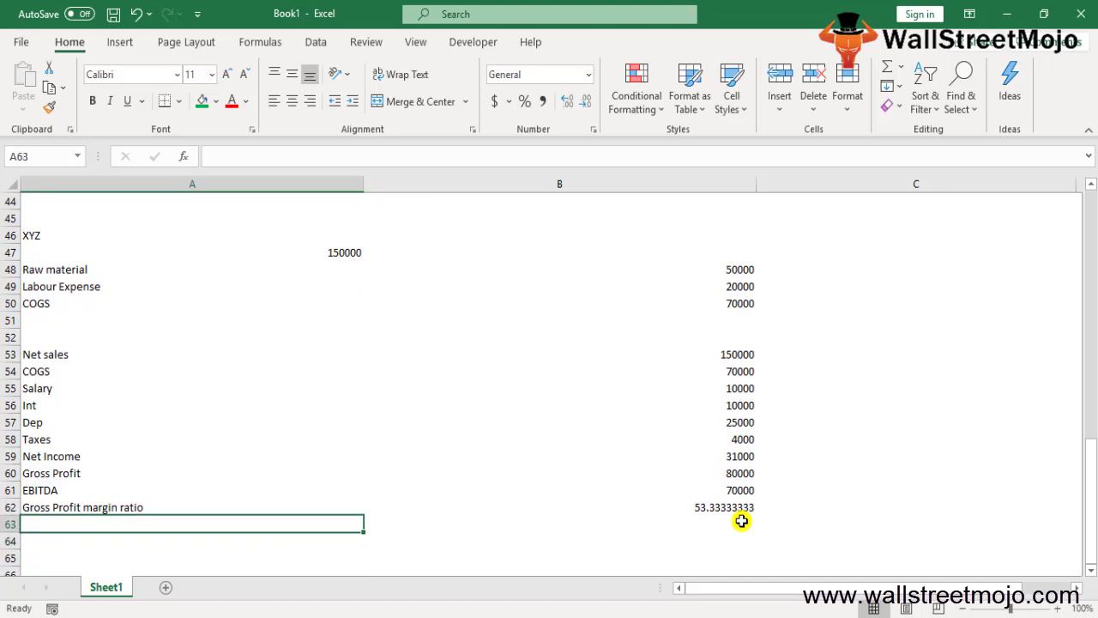
text(Net prfo)
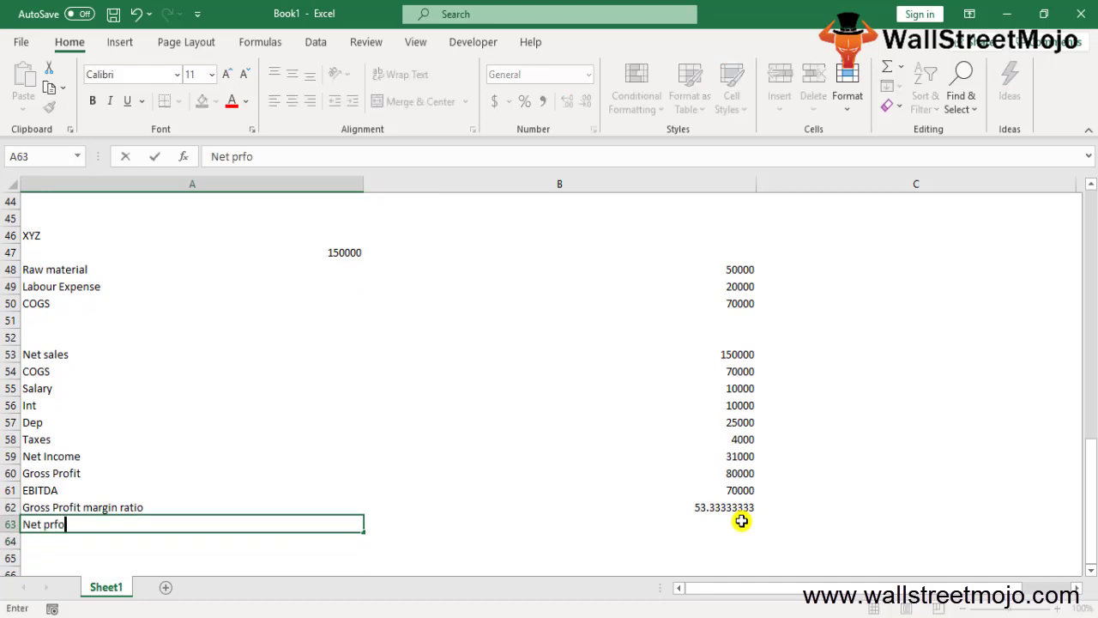
key(BackSpace)
key(BackSpace)
text(ofi)
key(BackSpace)
text(it margin)
key(ctrl+Return)
Step: Enter the formula =B59/B53*100 in cell B63, dividing net income by net sales as a percentage
click(741, 521)
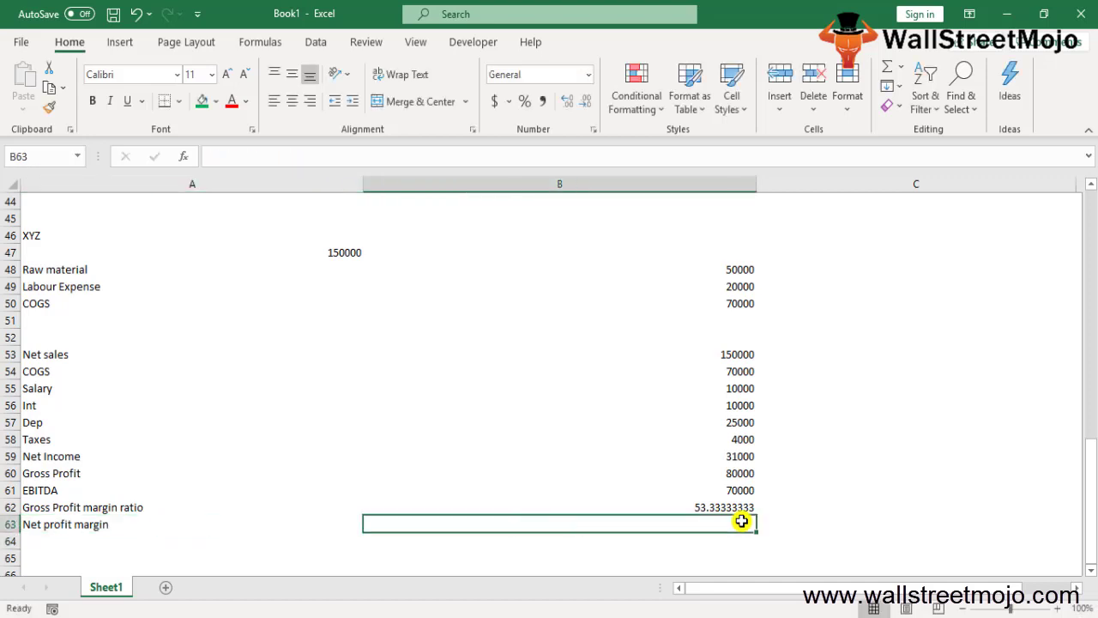
text(=)
key(Up)
key(Up)
key(Up)
key(Left)
key(Down)
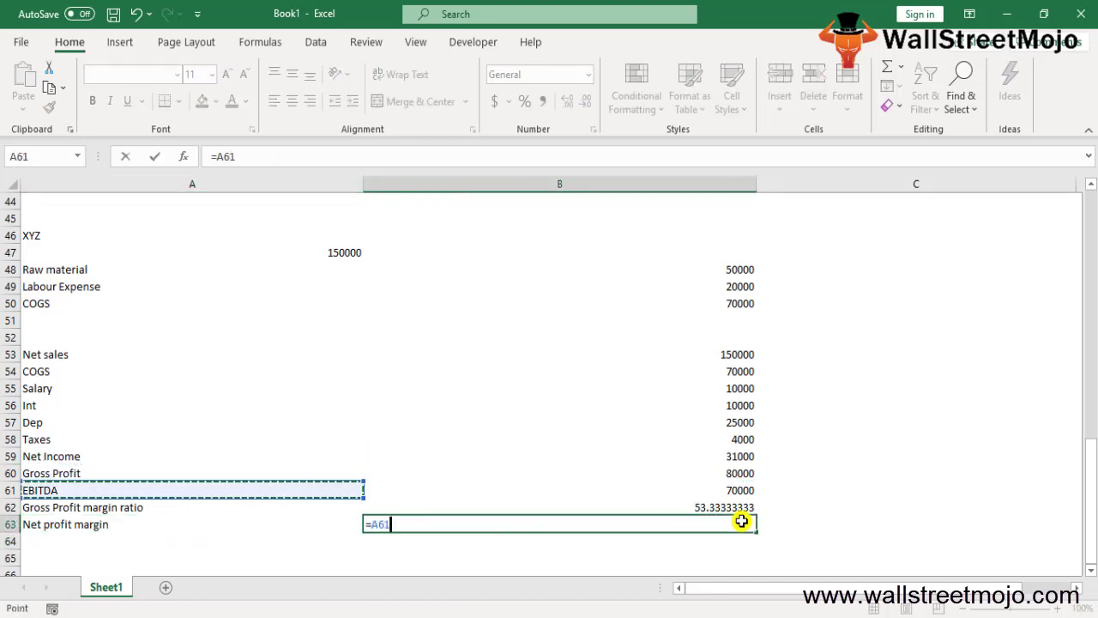
key(Down)
key(Down)
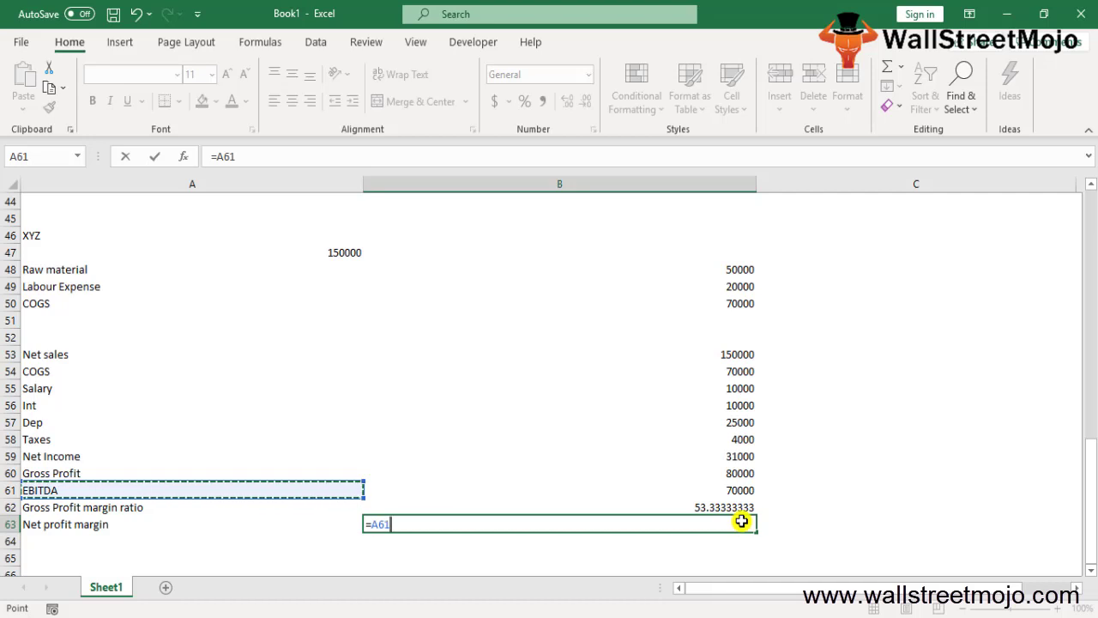
key(Right)
key(Up)
key(Up)
key(Up)
key(Up)
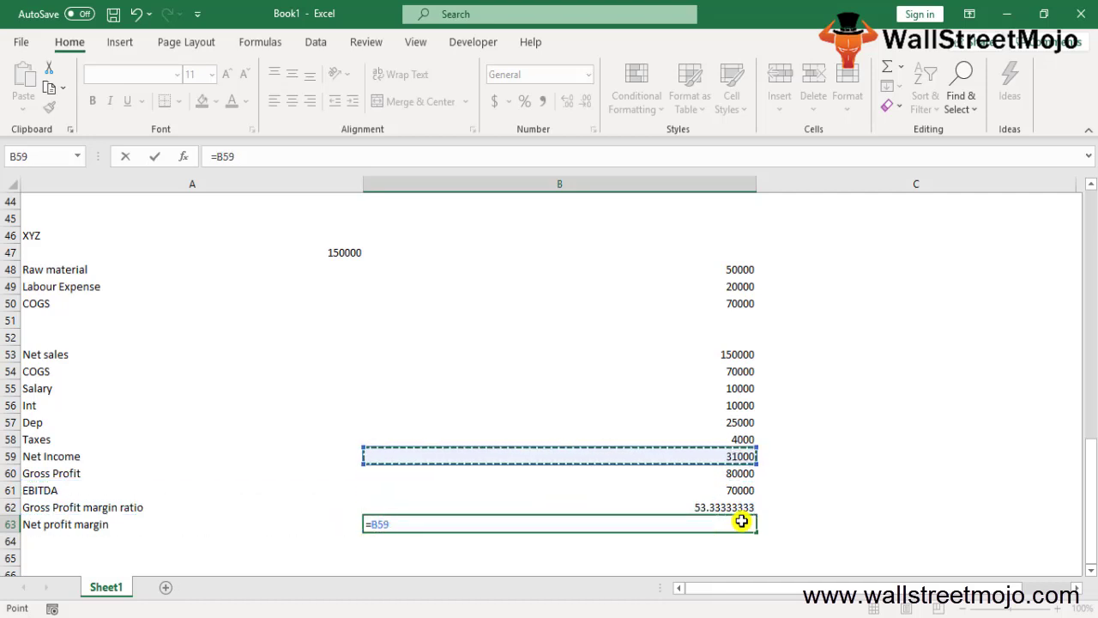
text(/)
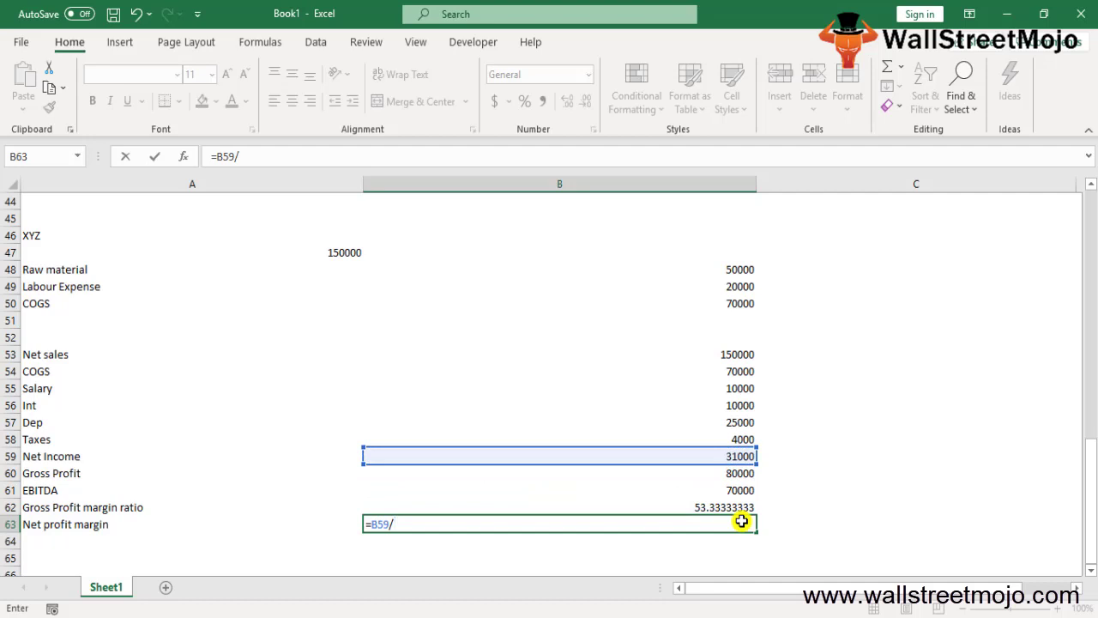
key(Up)
key(Up)
key(Up)
key(Up)
key(Up)
key(Up)
key(Up)
key(Up)
key(Up)
key(Up)
text(*)
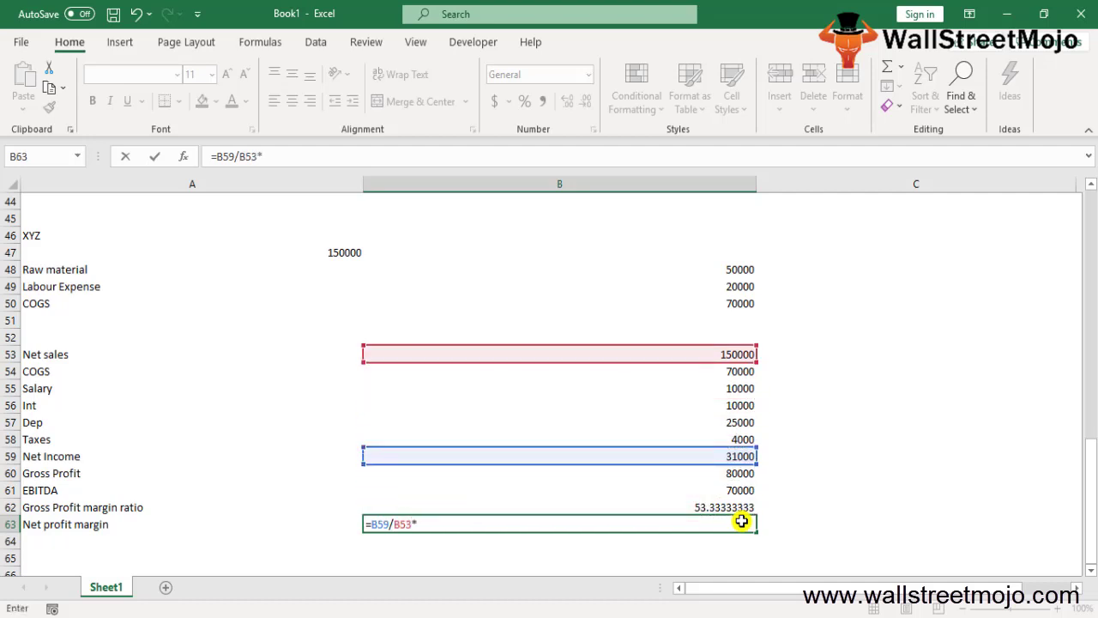
text(100)
key(Return)
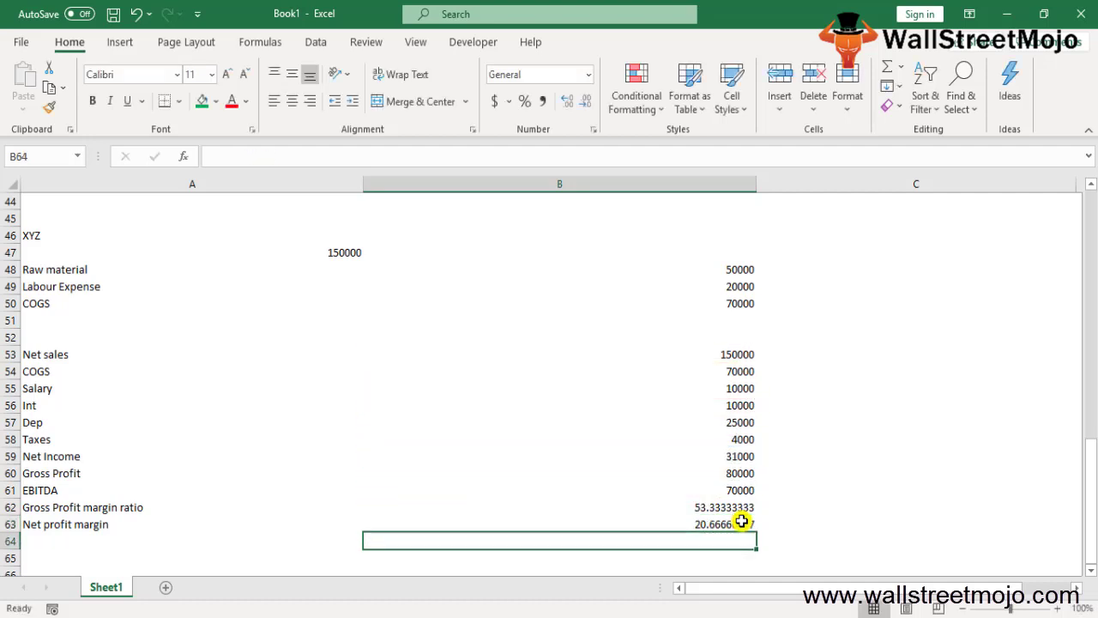
Step: Label cell A64 "EBITDA margin" below the net profit margin row
key(Down)
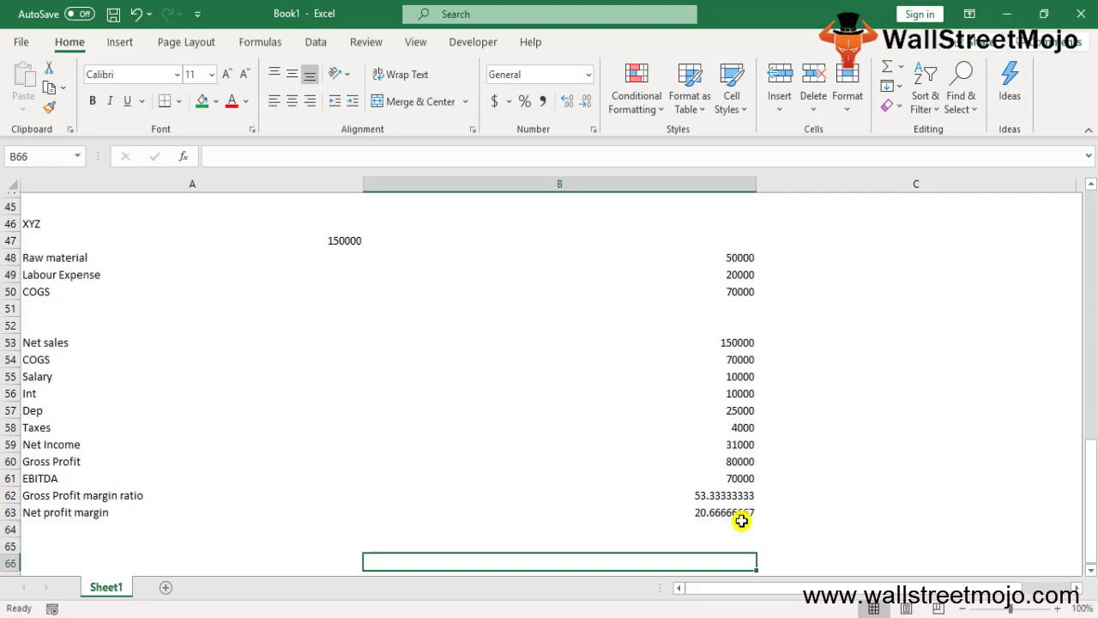
key(Left)
key(Up)
text(EBITDA marin)
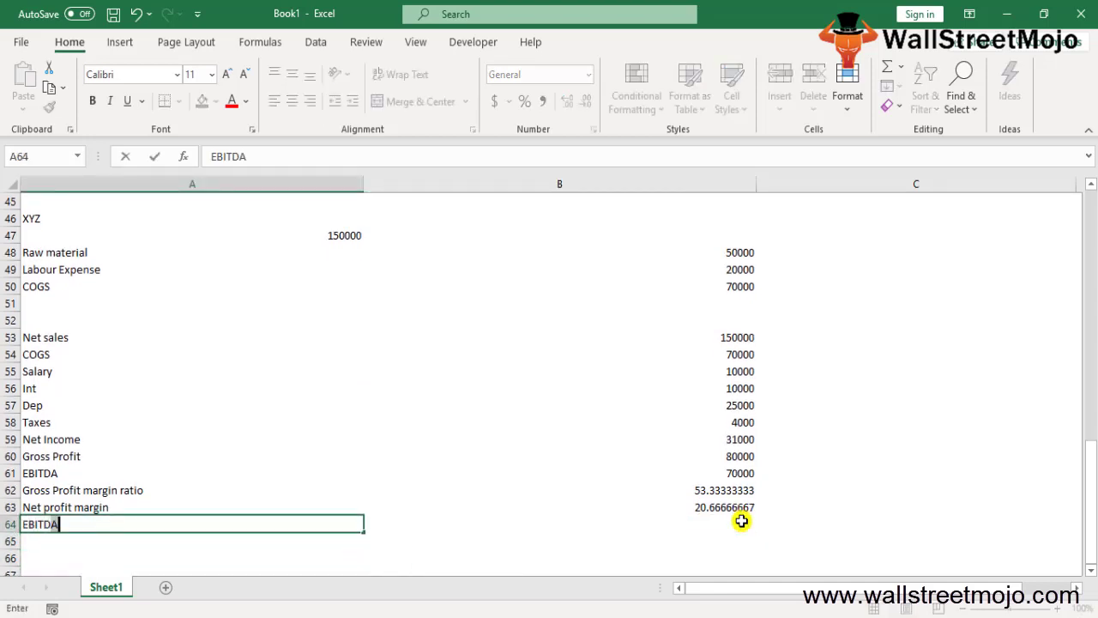
key(BackSpace)
key(BackSpace)
text(gi)
key(BackSpace)
text(in)
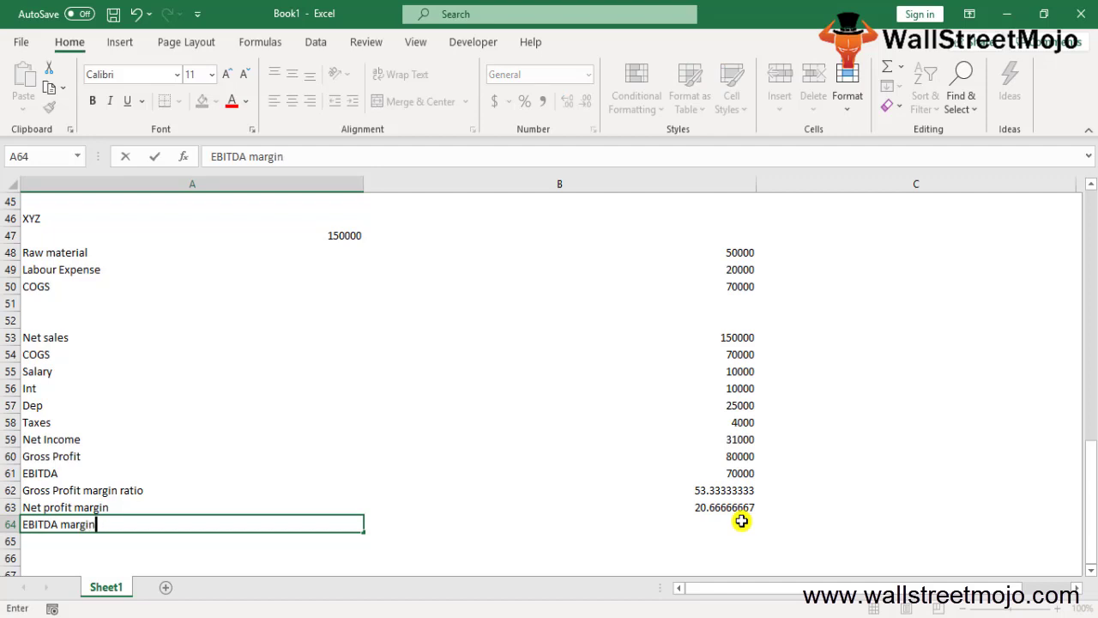
Step: Enter the formula =B61/B53*100 in cell B64 to calculate the EBITDA margin as a percentage of net sales
key(ctrl+Return)
click(741, 521)
text(=)
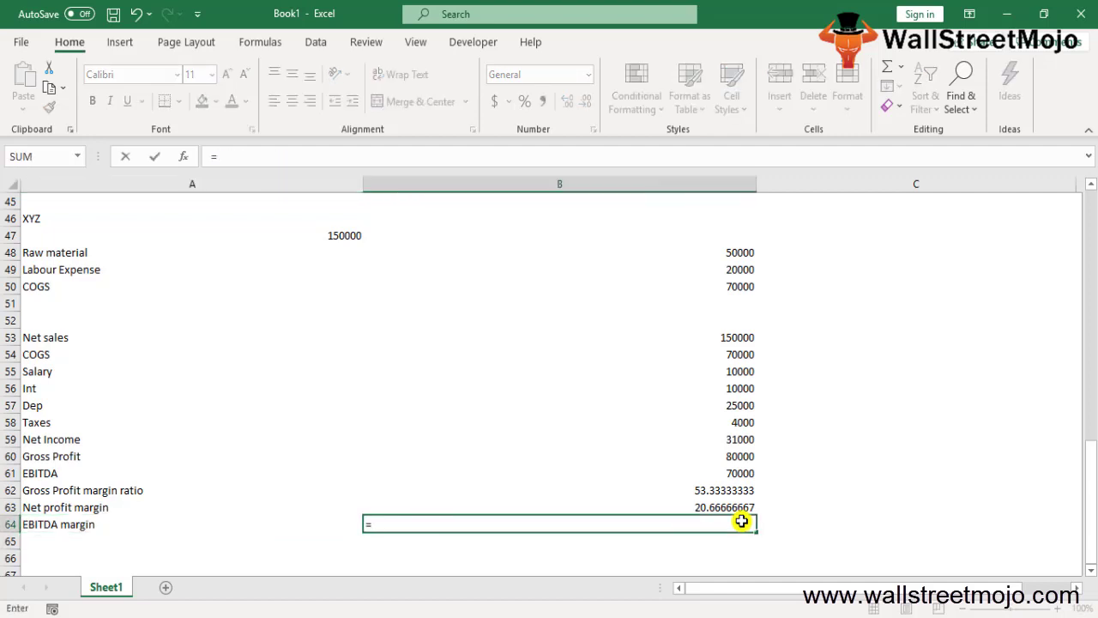
key(Left)
key(Up)
key(Up)
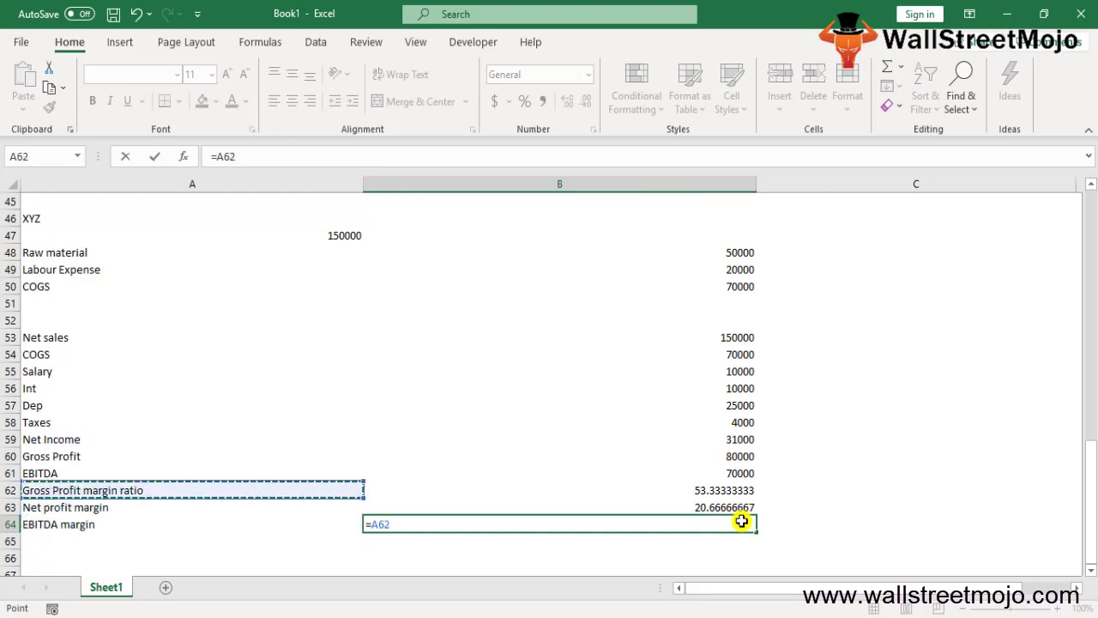
key(Right)
key(Right)
key(Up)
key(Left)
text(/)
key(Up)
key(Up)
key(Up)
key(Up)
key(Up)
key(Up)
key(Up)
key(Up)
key(Up)
key(Up)
key(Up)
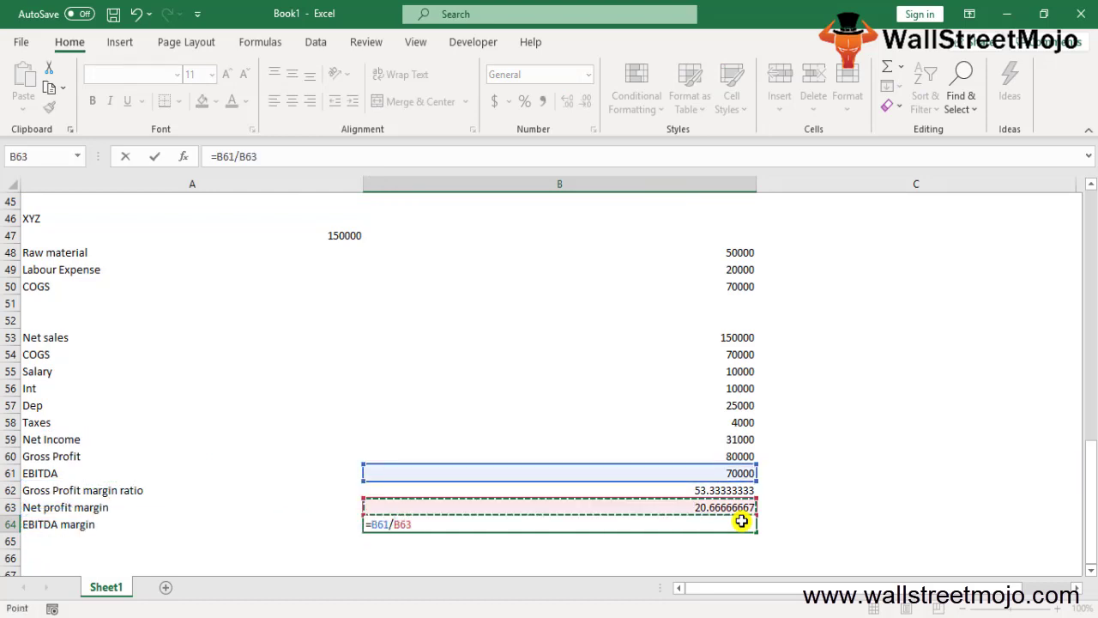
text(*)
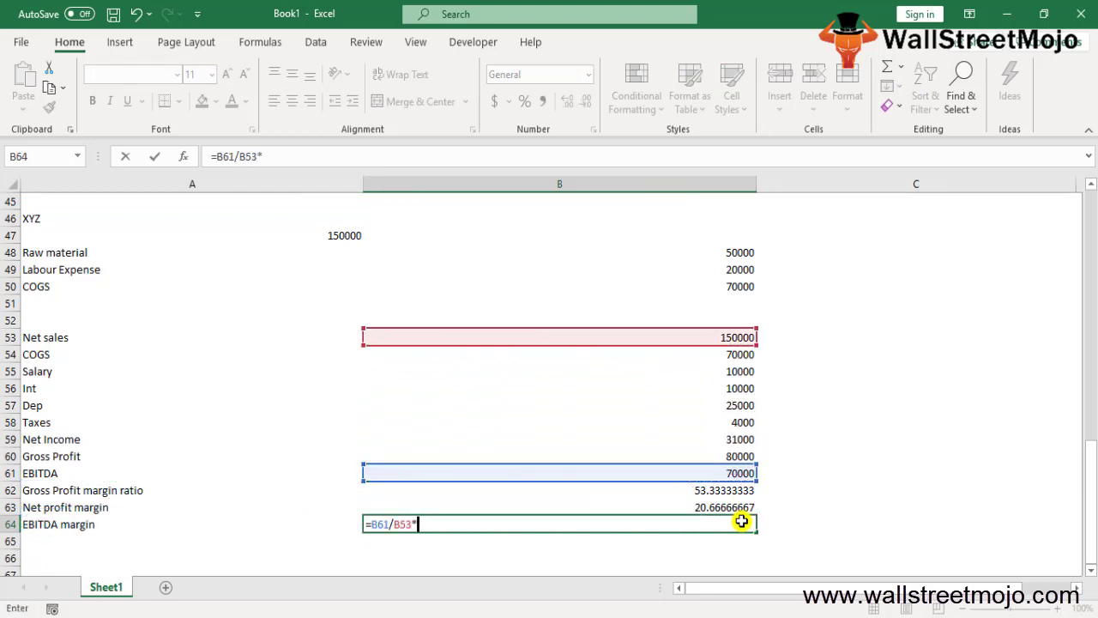
text(100)
key(Return)
click(741, 521)
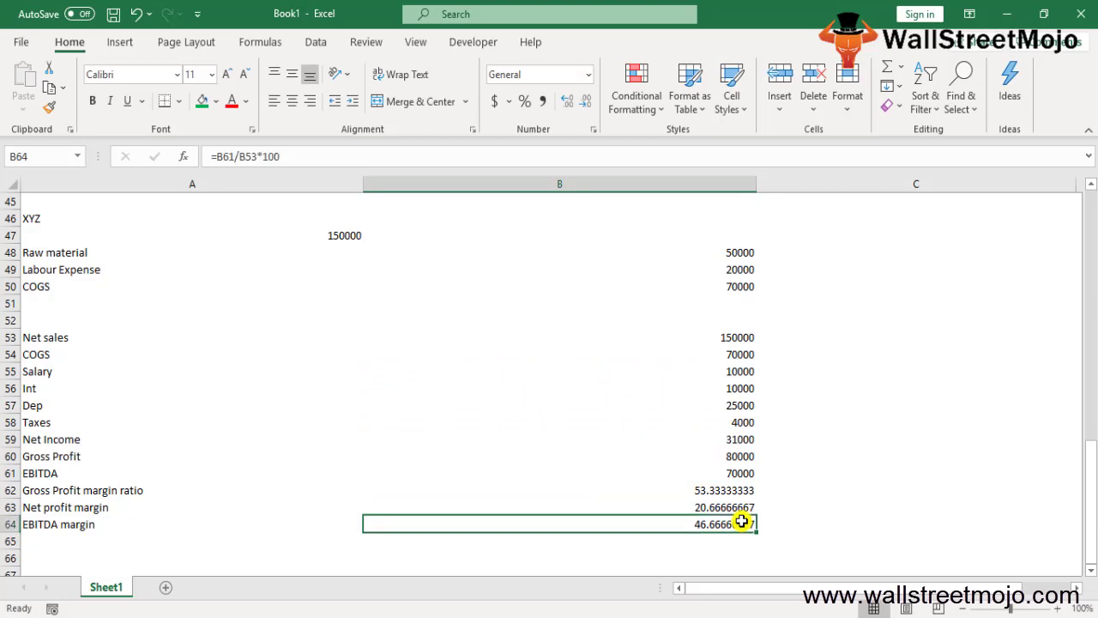
Step: Write the note "1. Gross PAT and EBITDA" in cell B73, below the margin calculations
scroll(612, 437, down, 6)
click(546, 374)
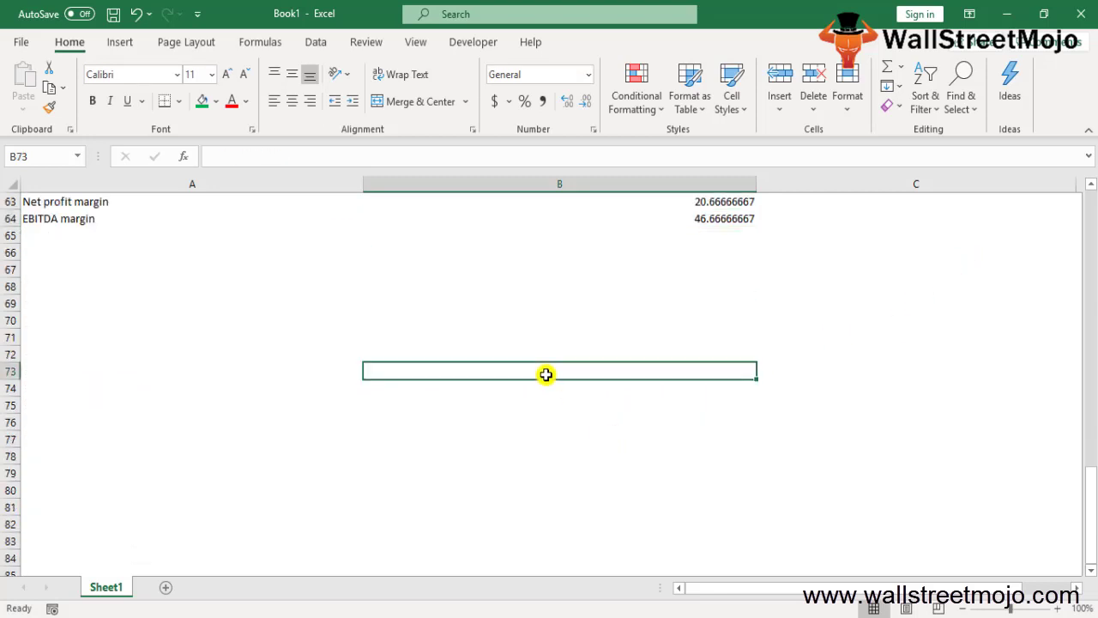
text(1.)
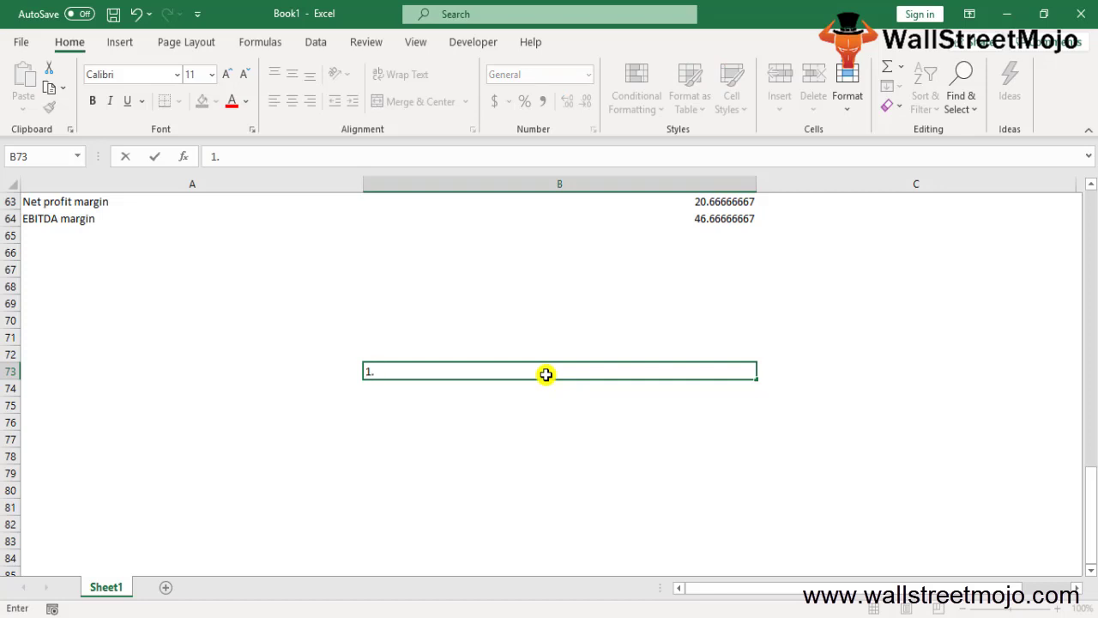
text(Gross PAT)
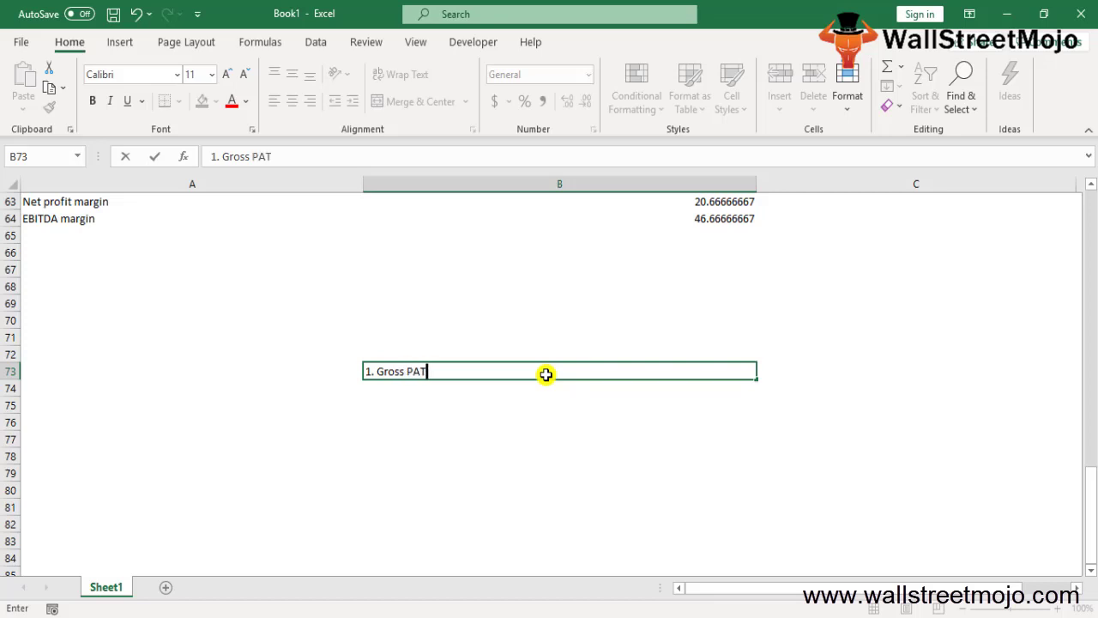
text( and EBITDA)
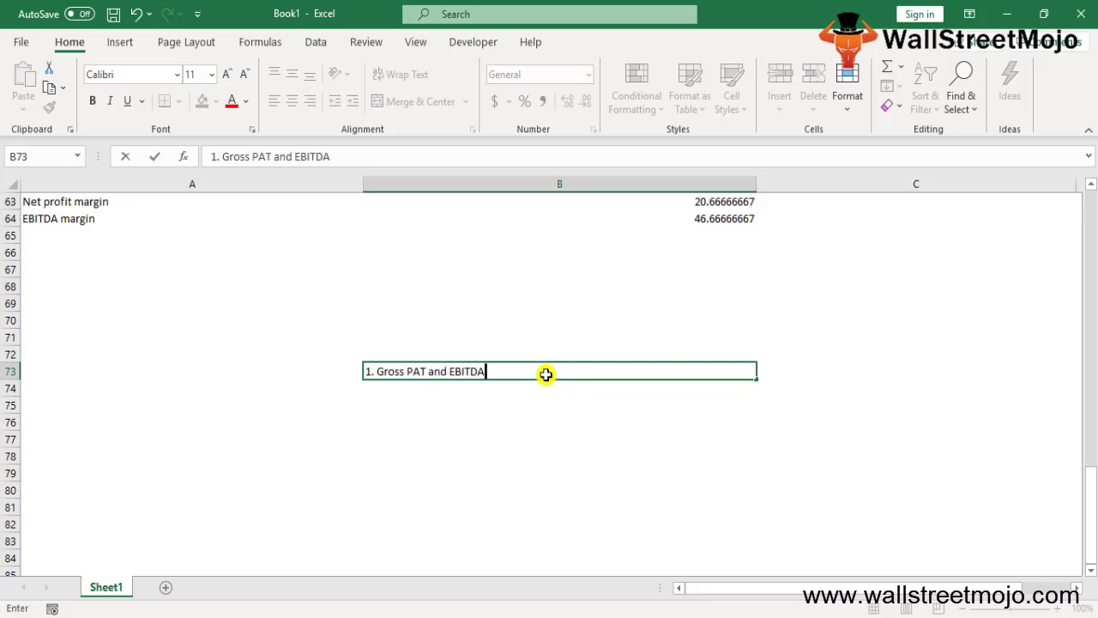
key(Return)
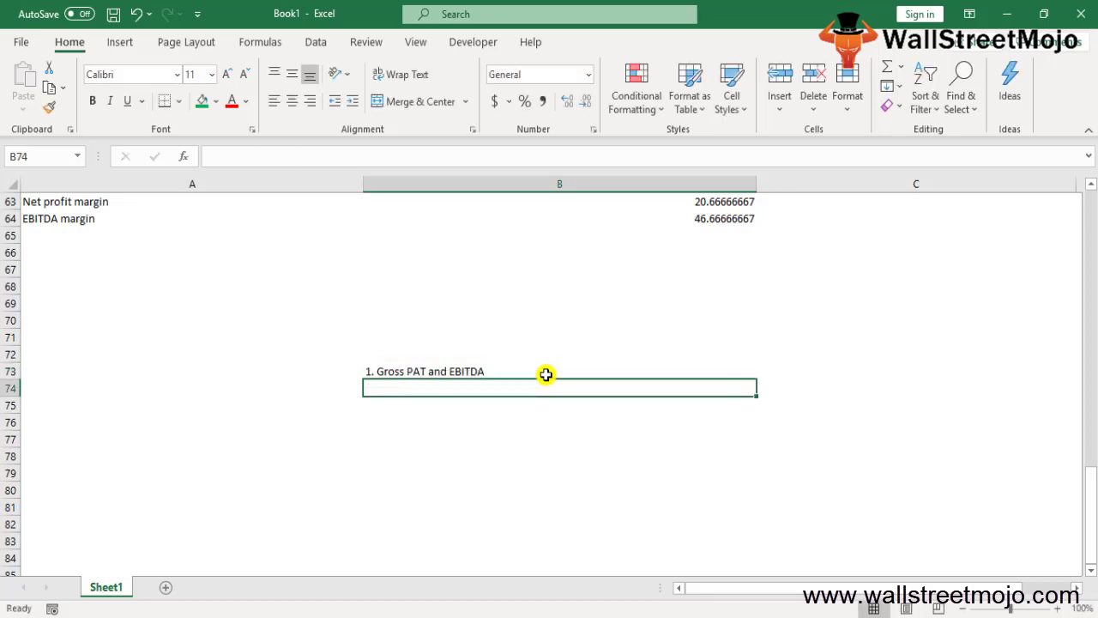
Step: Enter a "%" note in cell B75, leaving one blank row beneath the Gross PAT and EBITDA note
key(Return)
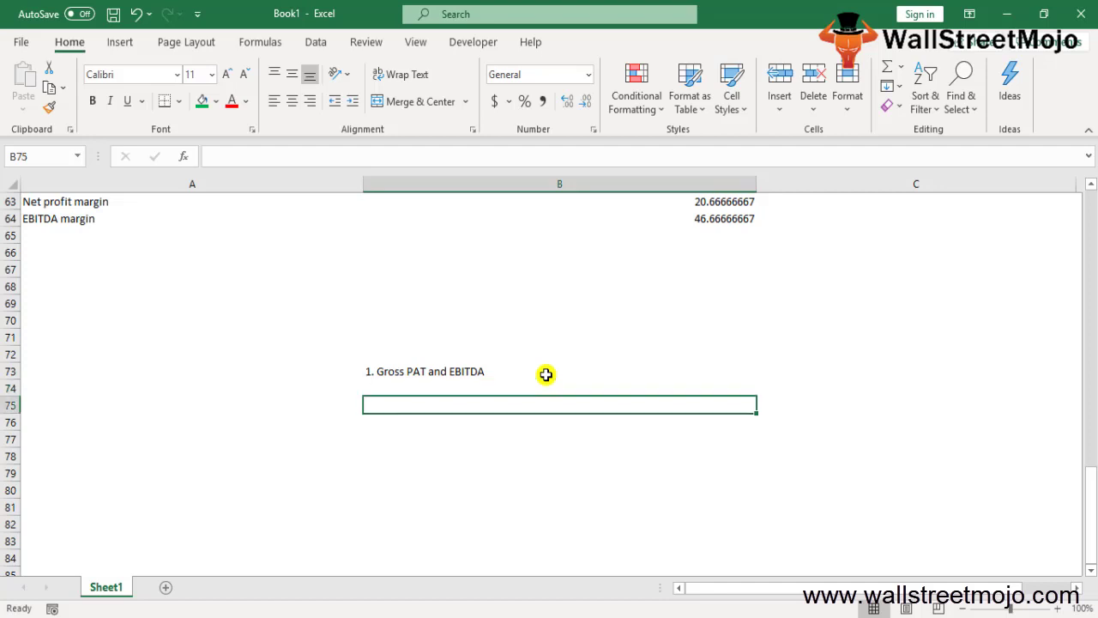
text(%)
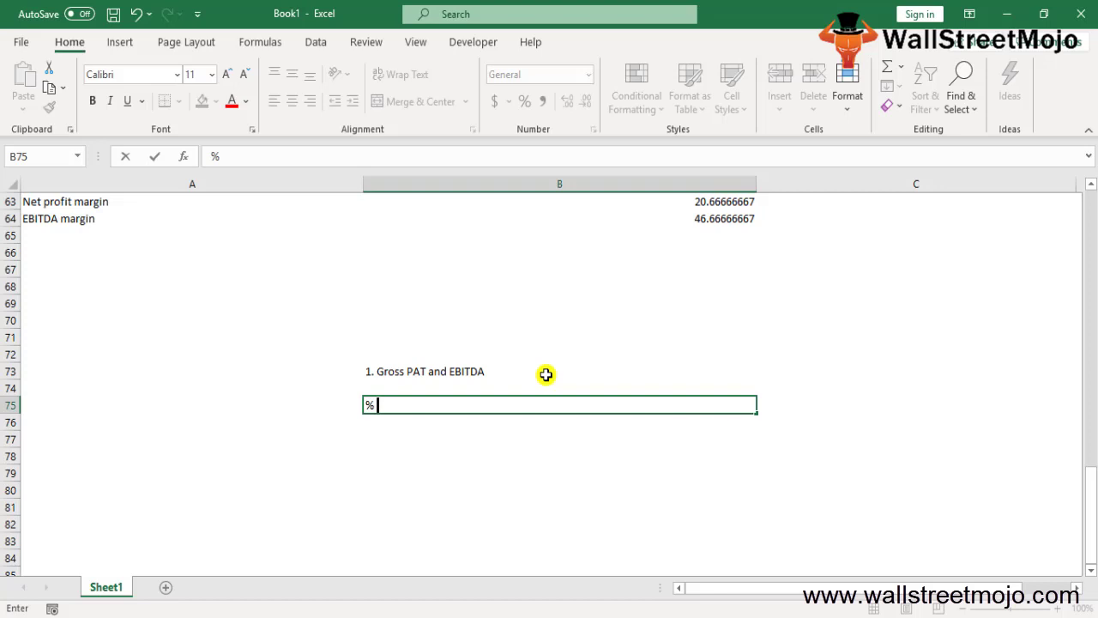
key(Return)
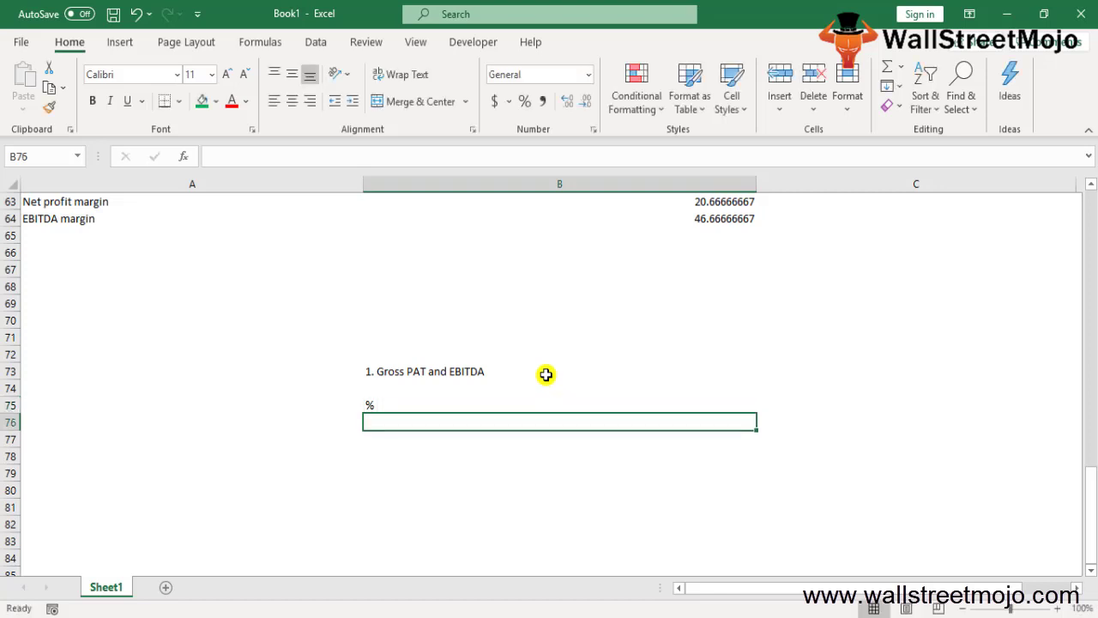
key(Return)
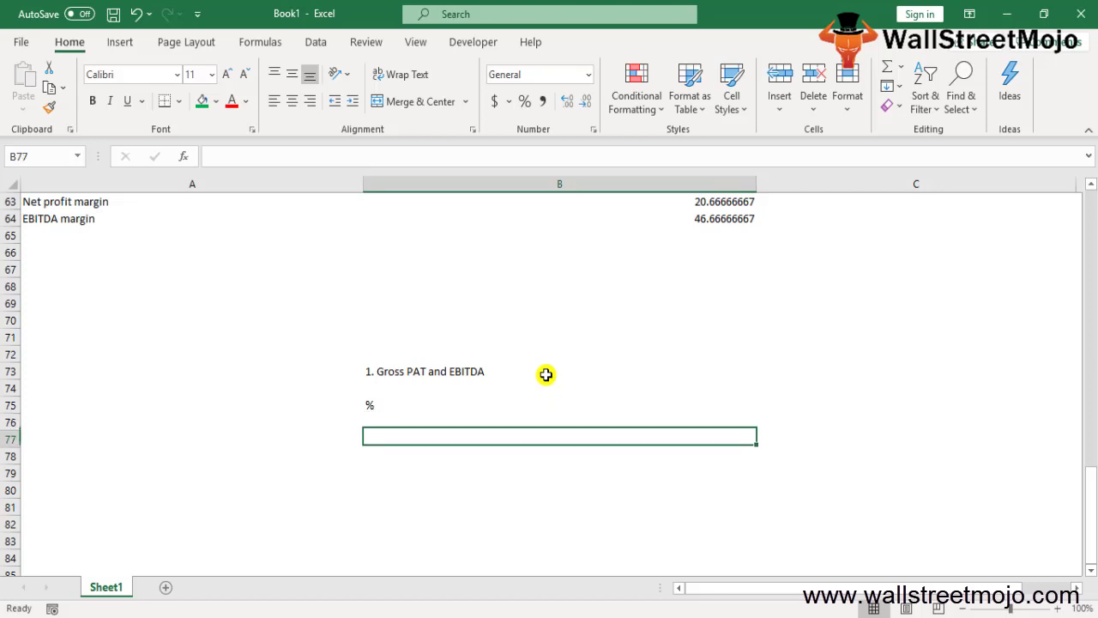